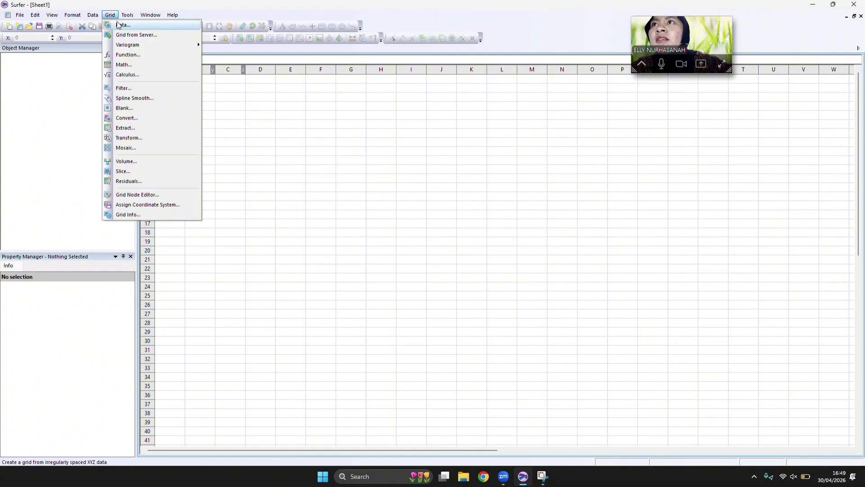
Start gridding from XYZ data and browse to the SURFER folder on drive D.
click(121, 25)
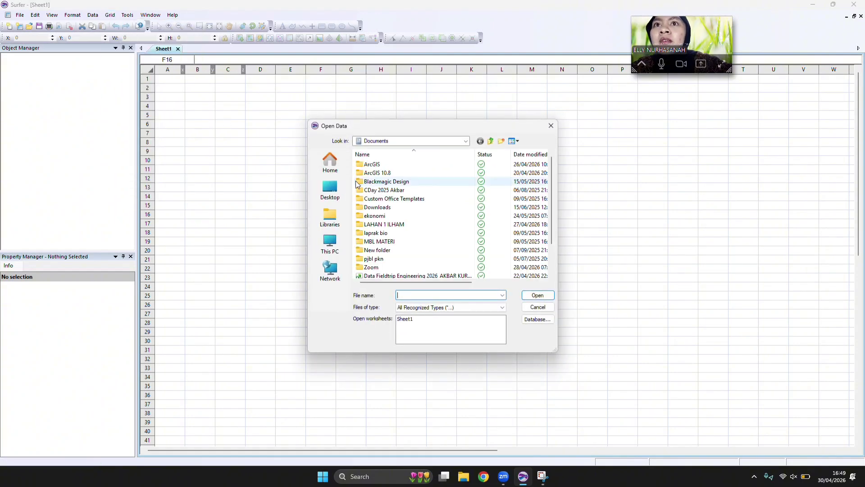
click(334, 173)
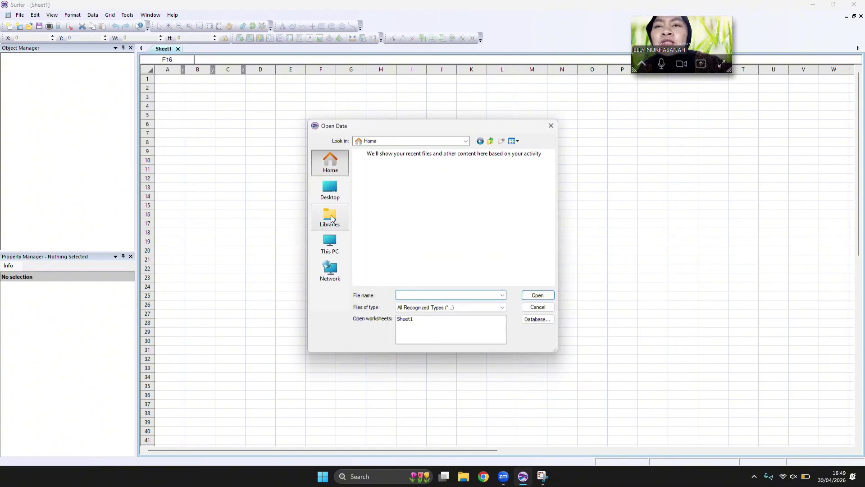
double_click(399, 194)
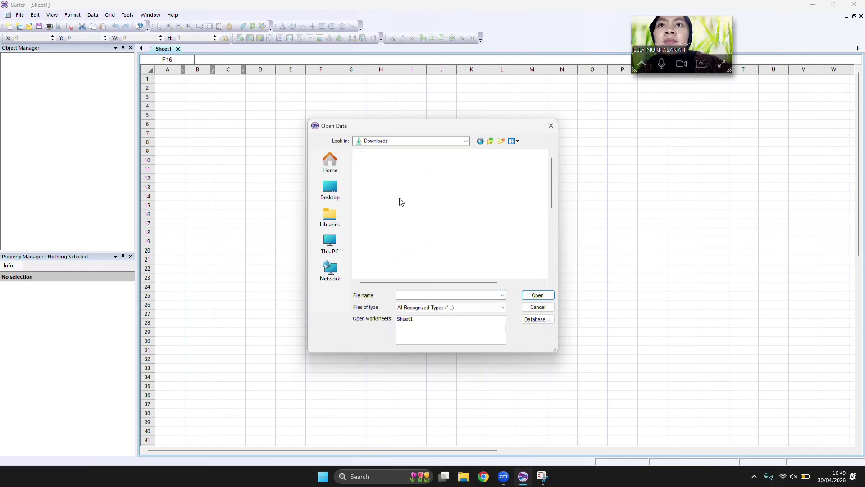
scroll(383, 223, down, 10)
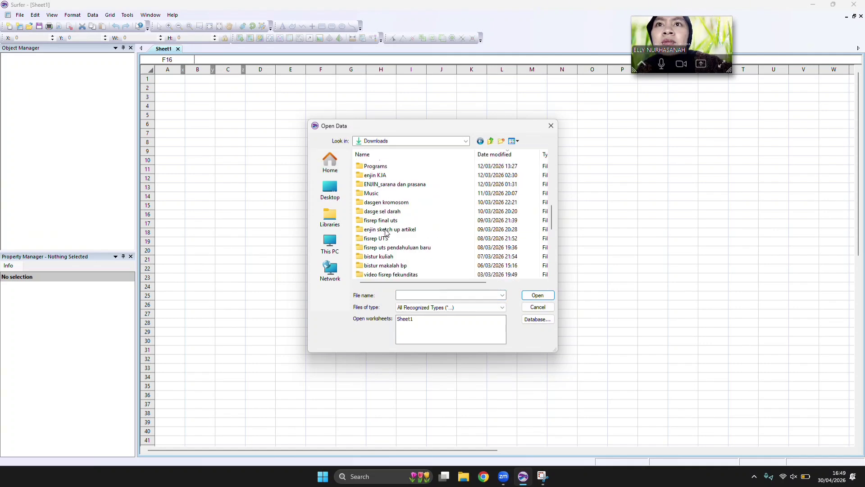
scroll(386, 233, down, 8)
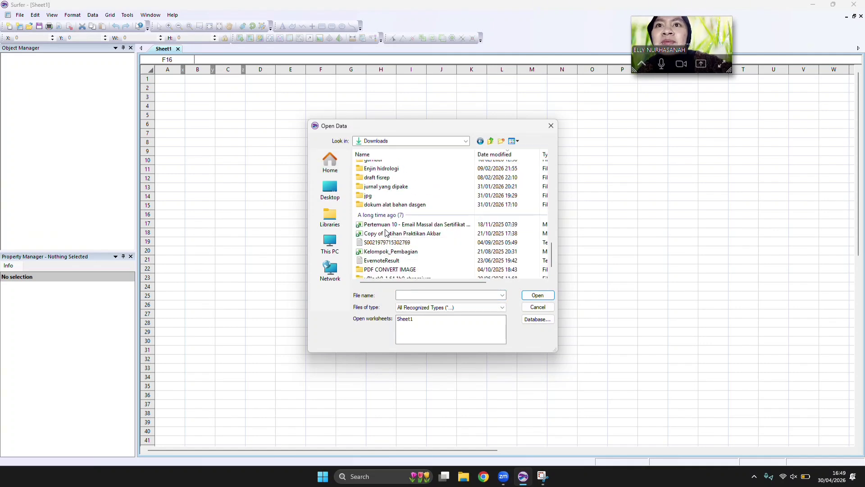
click(334, 248)
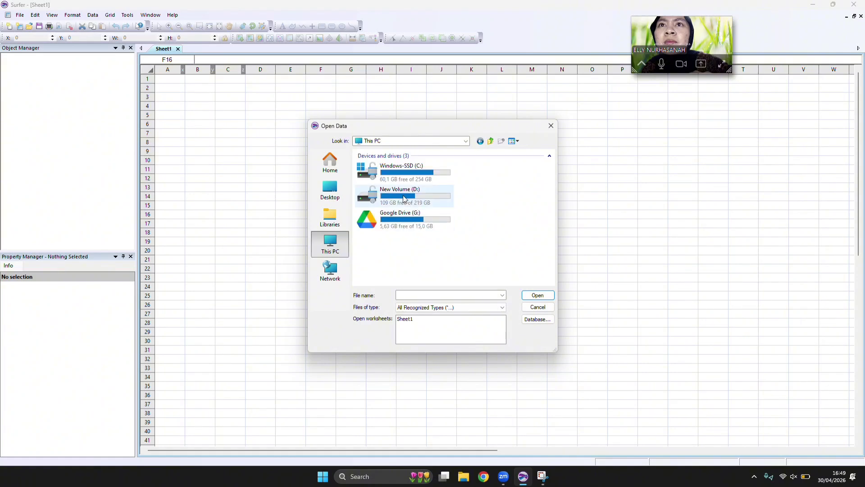
double_click(407, 185)
scroll(399, 210, down, 3)
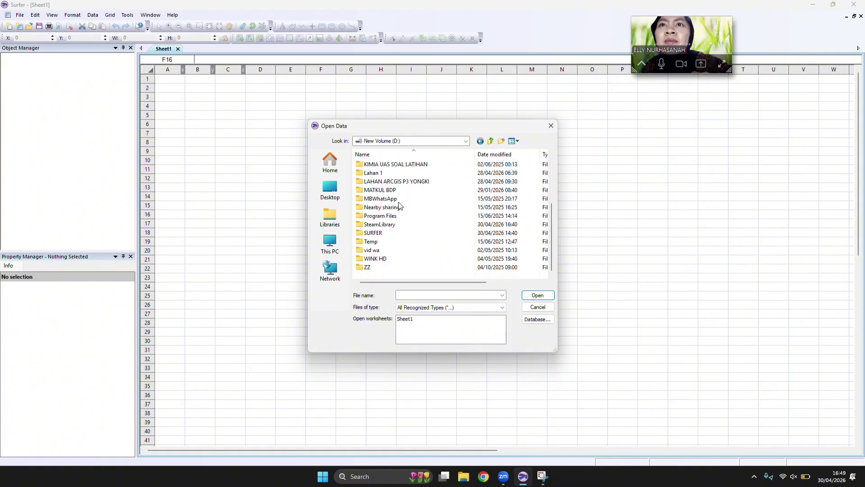
click(374, 234)
double_click(373, 234)
Load the DATA LAHAN 1 text file as the gridding source, accepting the default import options.
click(379, 182)
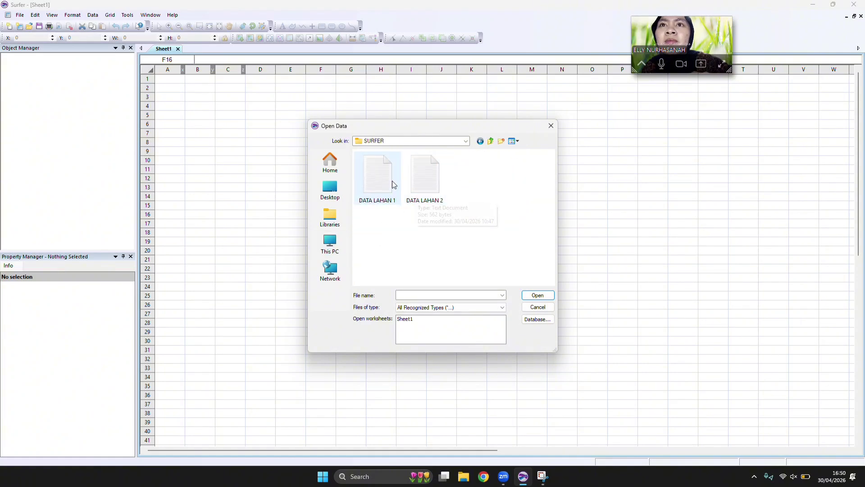
click(536, 295)
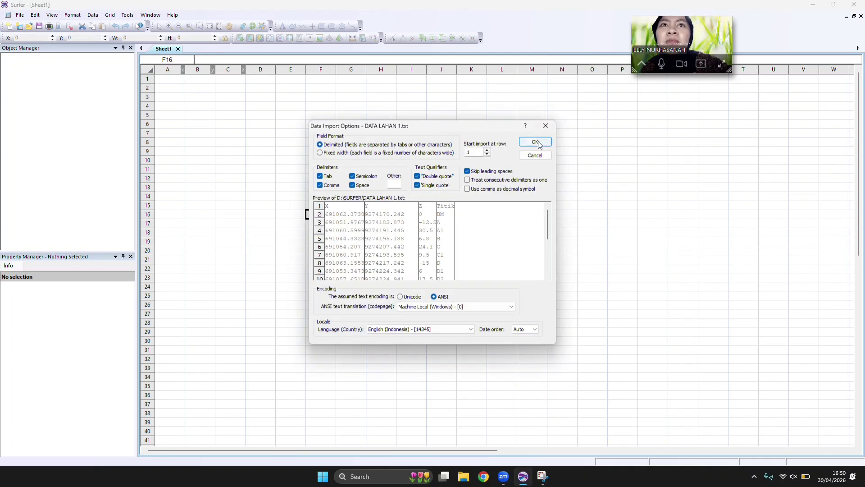
click(534, 143)
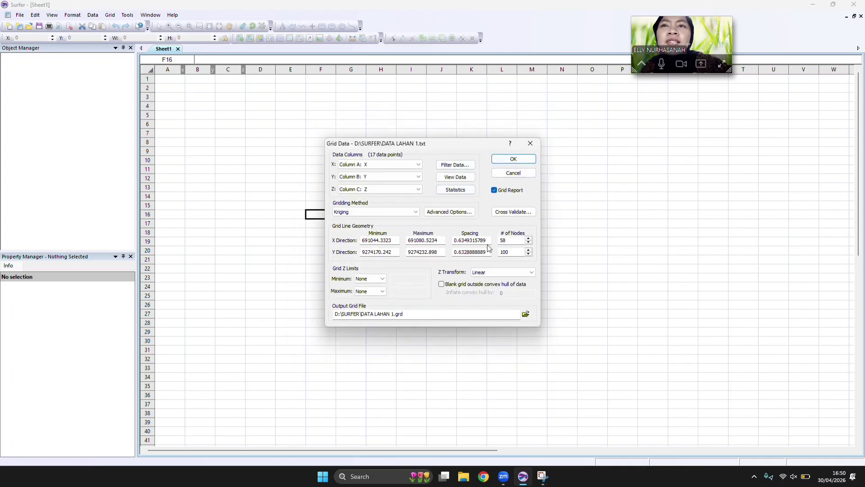
Grid the data with a spacing of 1 in both the X and Y directions, and close the gridding report.
drag(490, 240, 455, 249)
key(BackSpace)
text(1.005308333)
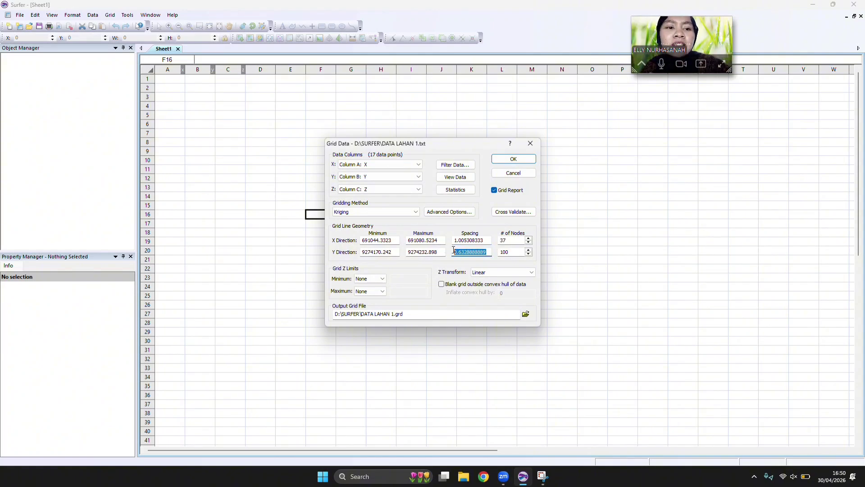
key(BackSpace)
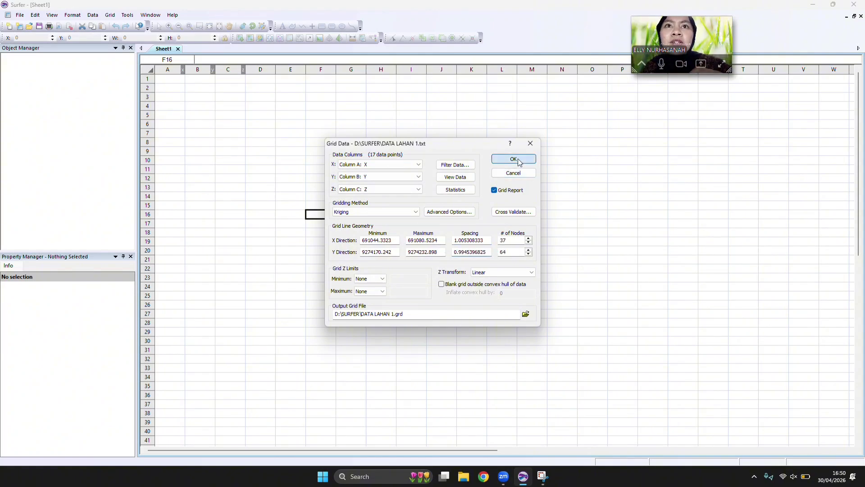
click(520, 160)
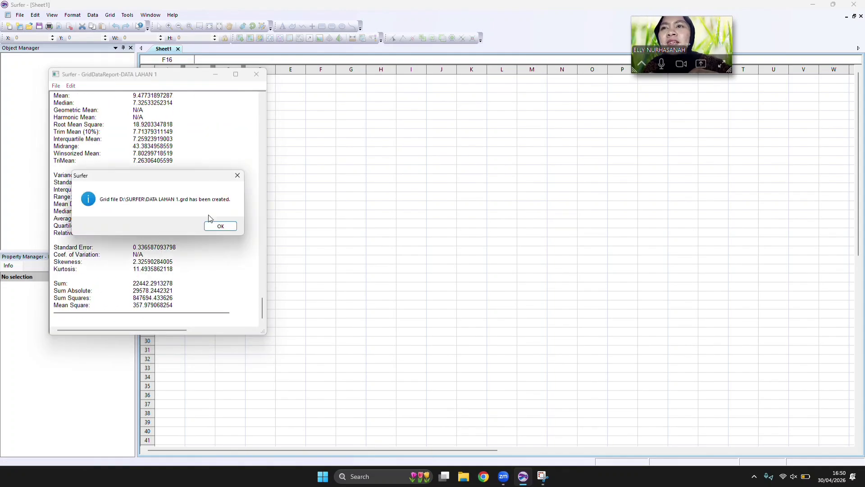
click(220, 227)
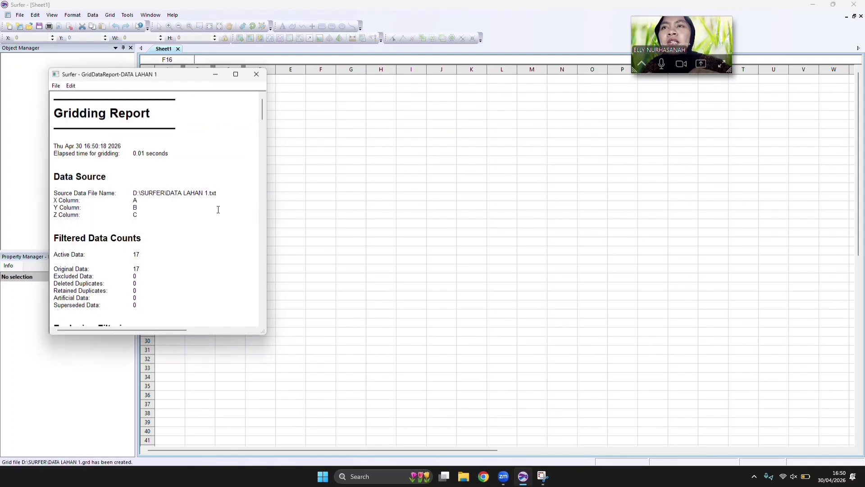
click(256, 74)
click(180, 226)
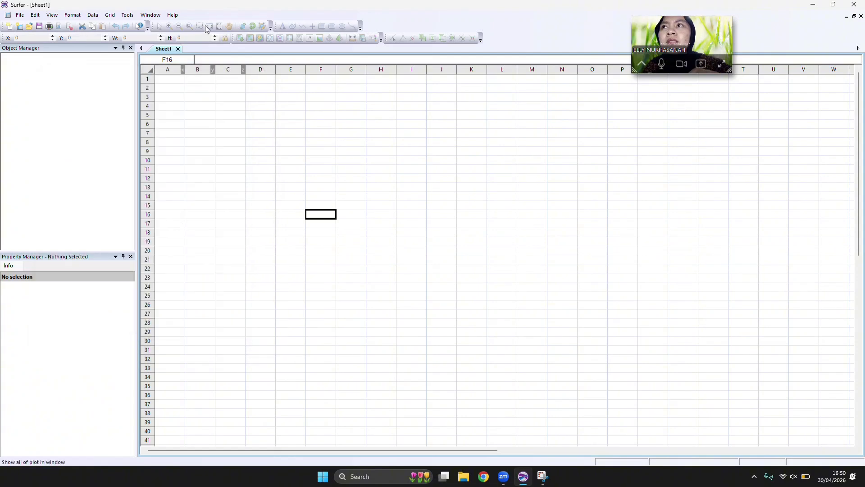
Create a new plot document.
click(25, 18)
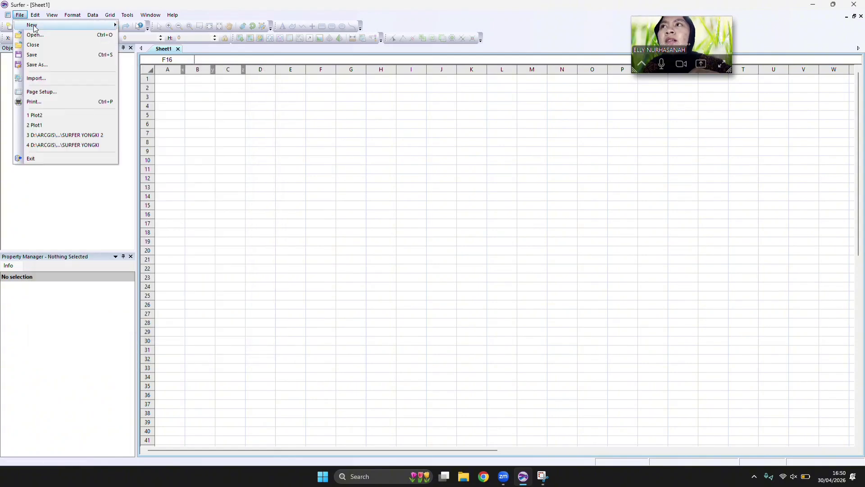
mouse_move(81, 25)
click(140, 25)
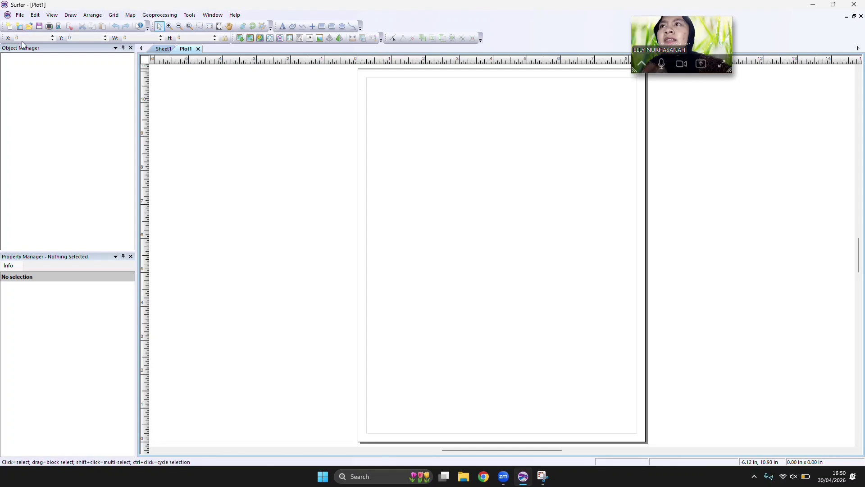
Set the plot's paper size to Letter in the page setup.
click(21, 16)
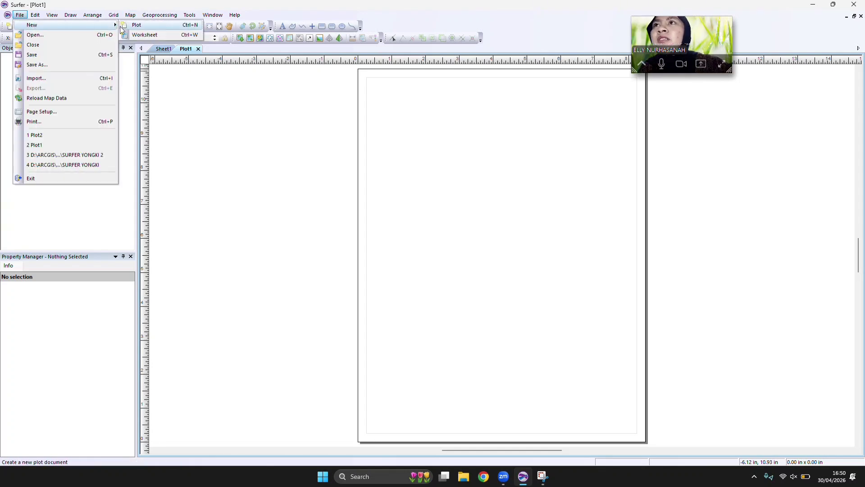
mouse_move(91, 25)
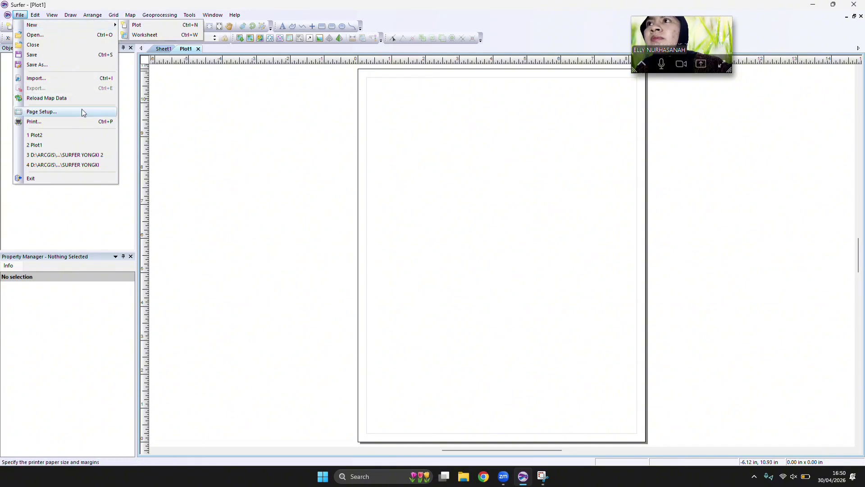
click(41, 112)
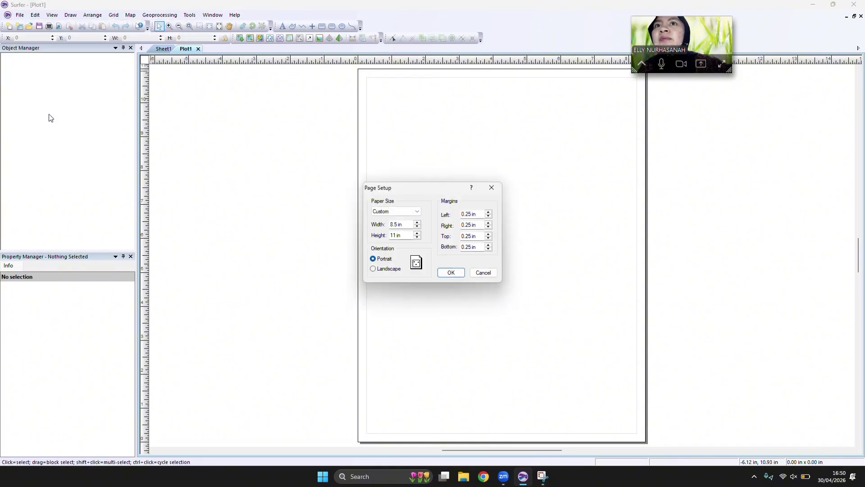
click(417, 211)
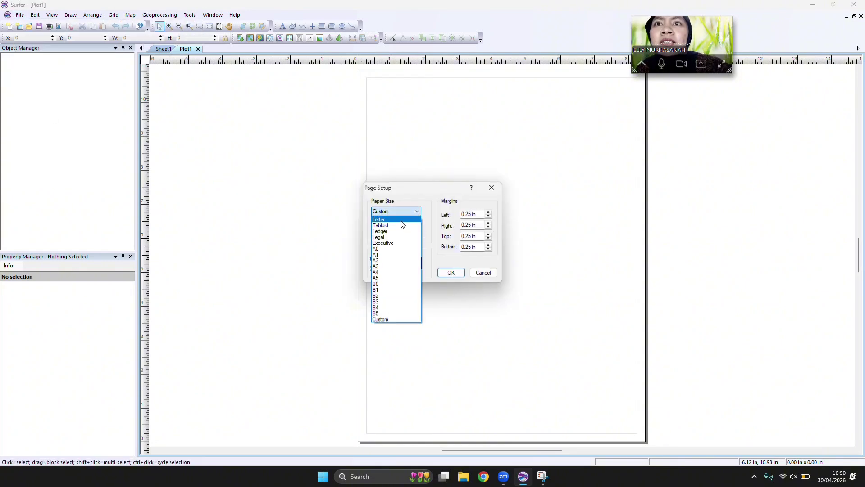
click(402, 221)
click(450, 272)
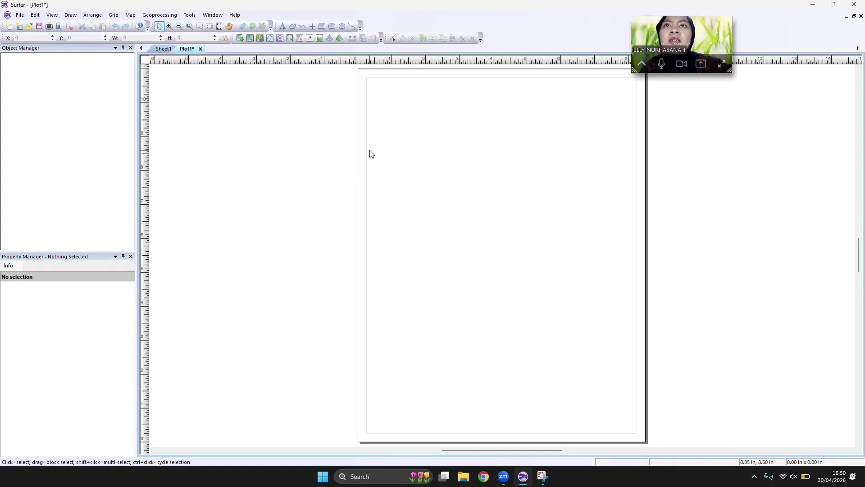
Draw a rectangular frame on the page along the margin lines, from the upper-left to near the lower-right margin corner.
click(323, 28)
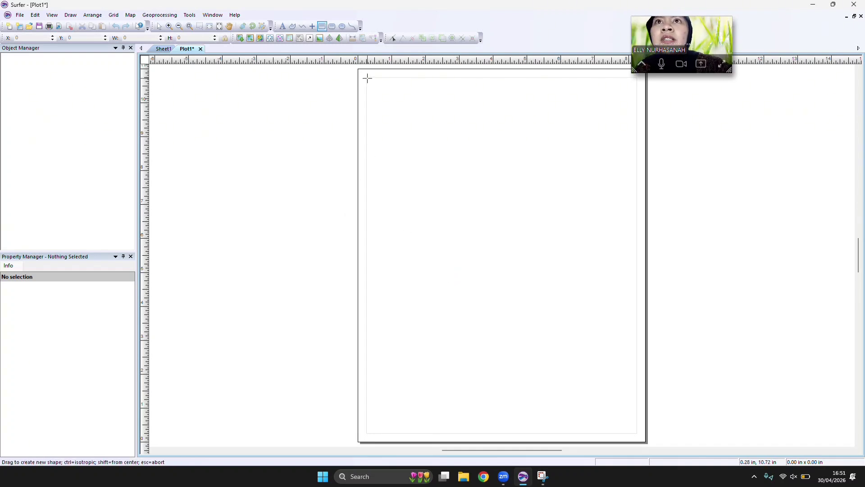
drag(367, 77, 633, 436)
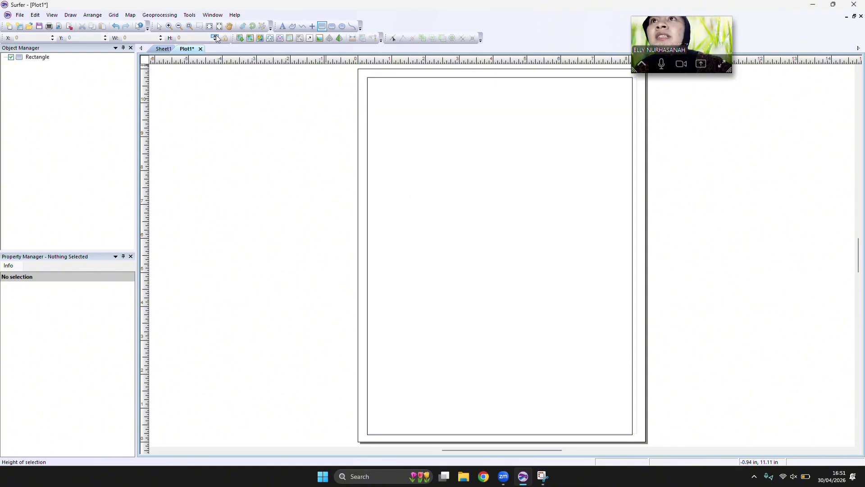
click(159, 28)
Create a new contour map from the DATA LAHAN 1 grid file.
click(130, 15)
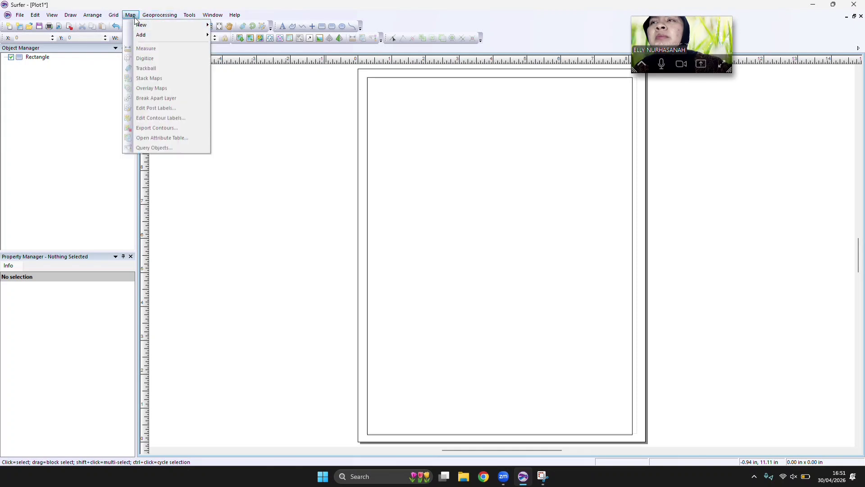
mouse_move(171, 26)
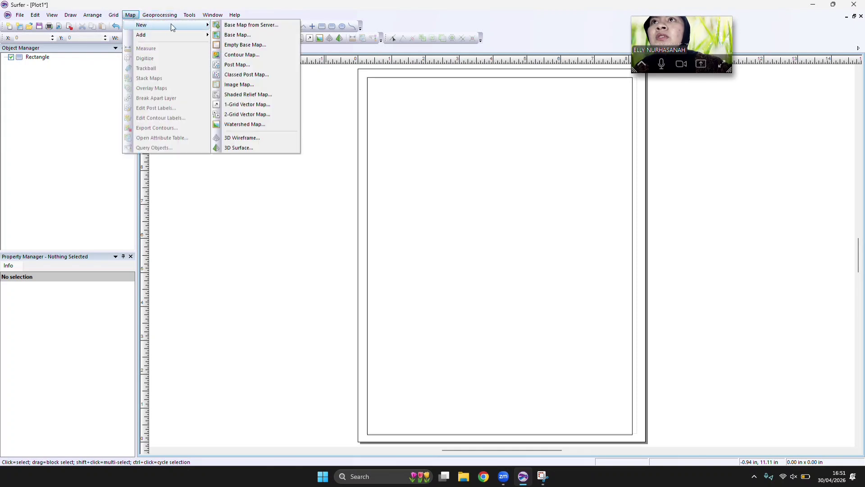
click(243, 55)
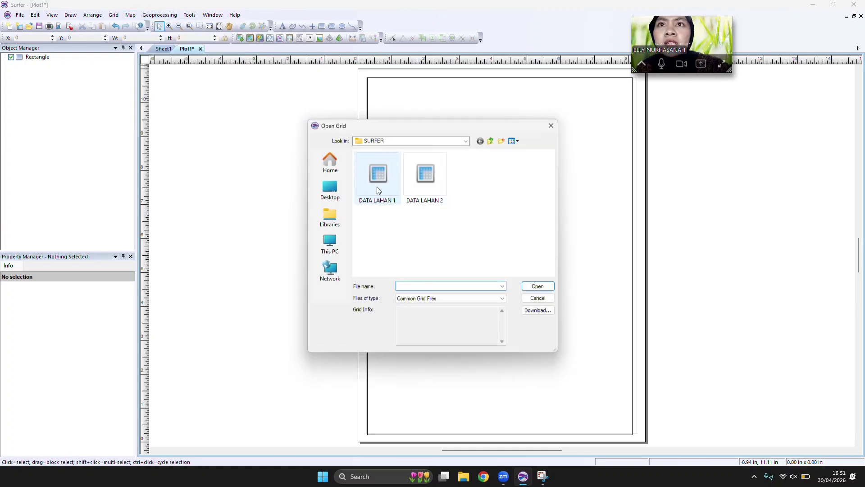
click(378, 187)
click(524, 288)
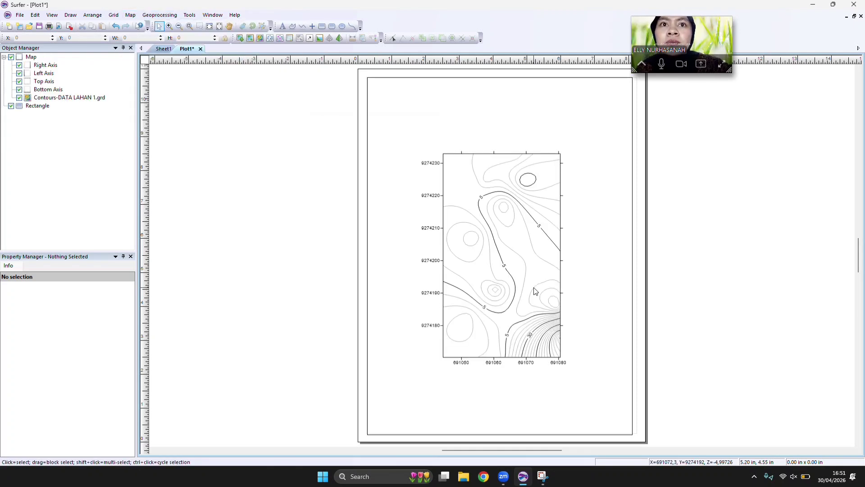
Turn on filled contours and the color scale for the DATA LAHAN 1 contour layer.
click(480, 212)
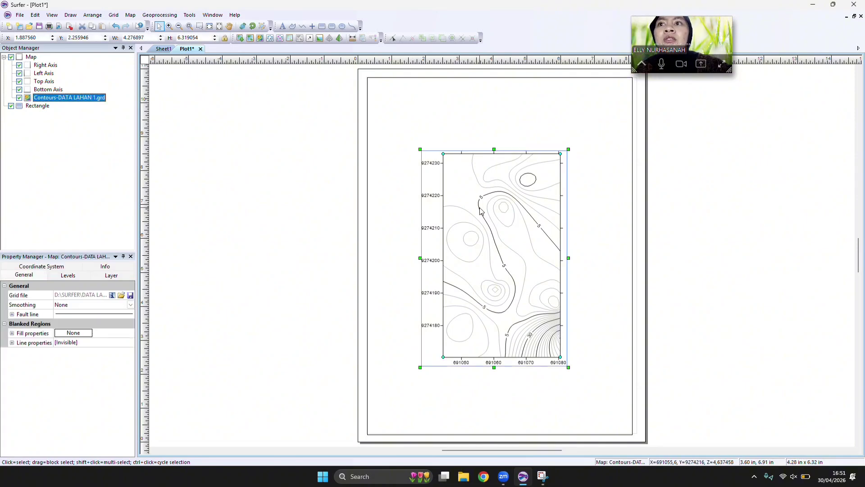
click(111, 277)
click(68, 275)
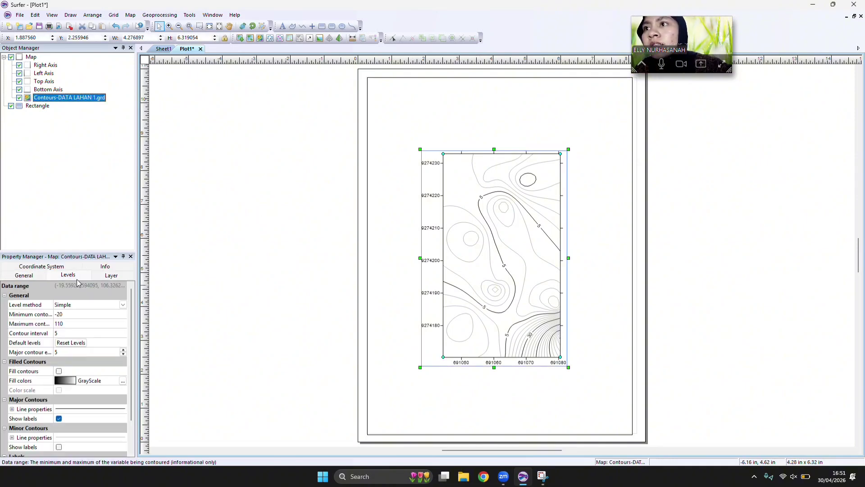
click(59, 371)
click(59, 352)
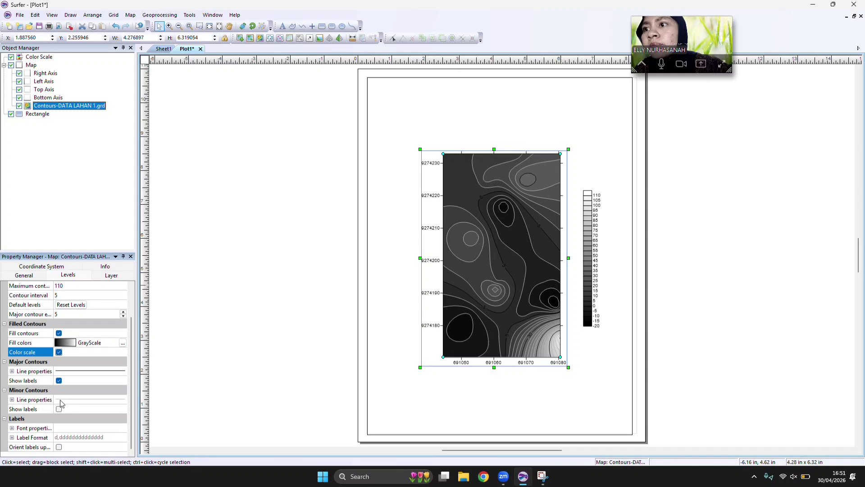
Show labels on the minor contours and orient the contour labels uphill.
click(62, 422)
click(59, 409)
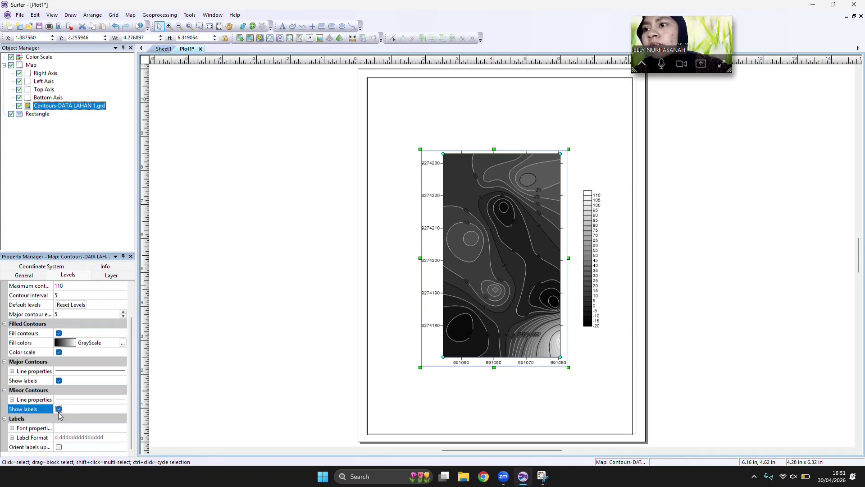
click(59, 448)
Set the contour fill colors to the Land2 colormap.
click(65, 342)
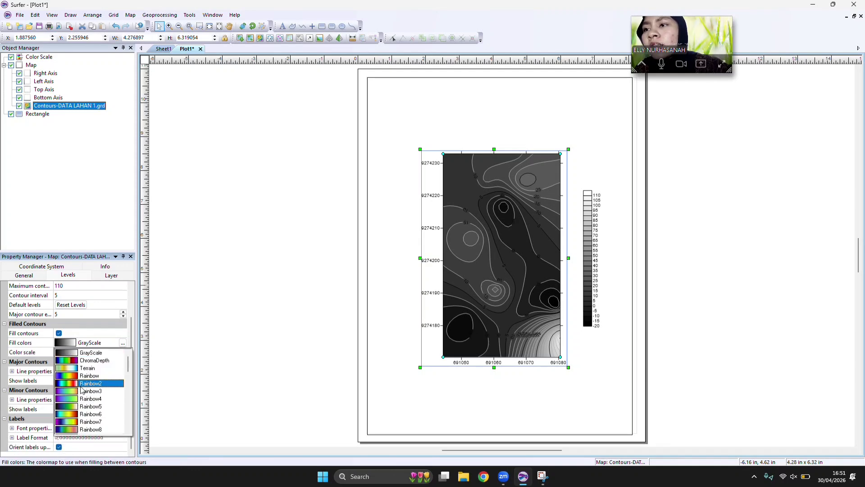
scroll(90, 397, down, 4)
click(91, 430)
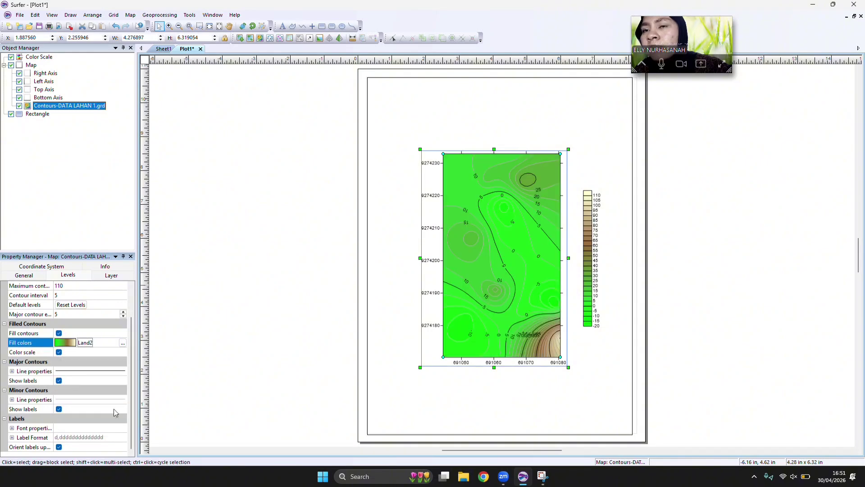
Open the color scale's title text for editing and set its formatting to Times New Roman, bold and centered.
click(591, 241)
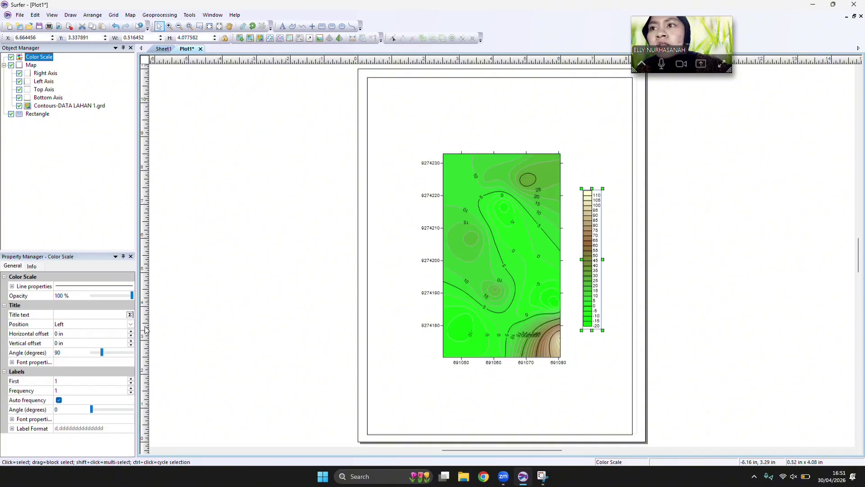
click(130, 315)
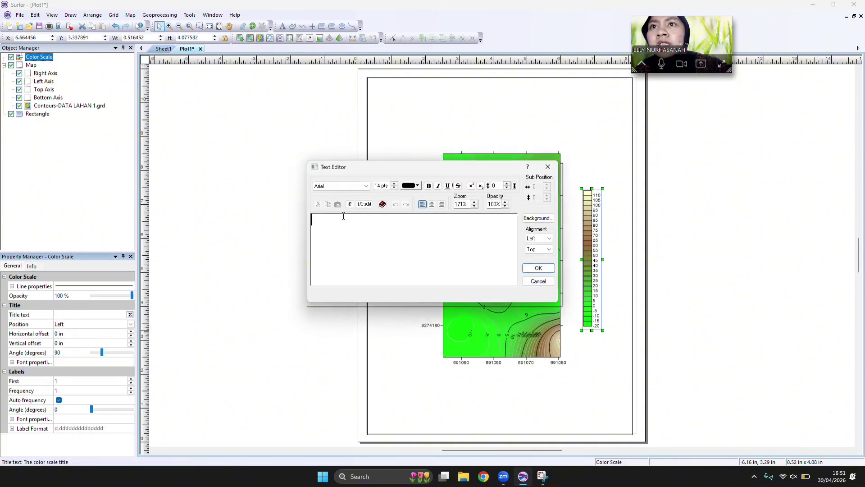
click(366, 186)
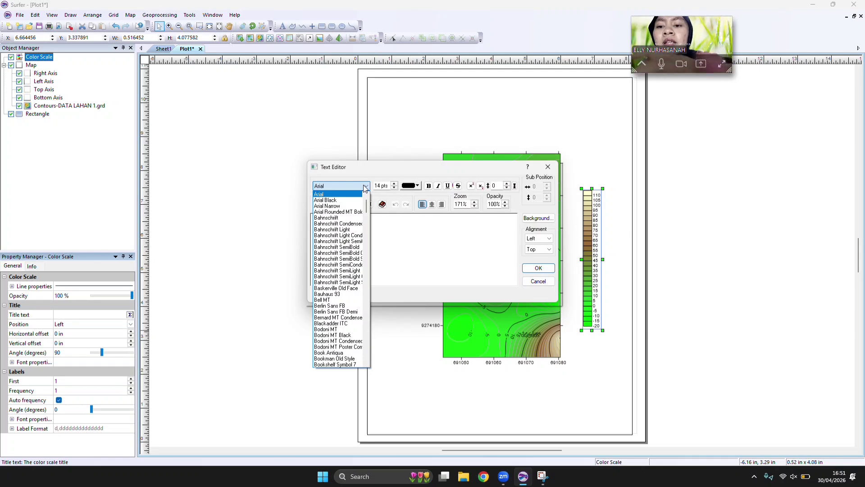
key(t)
scroll(344, 285, down, 2)
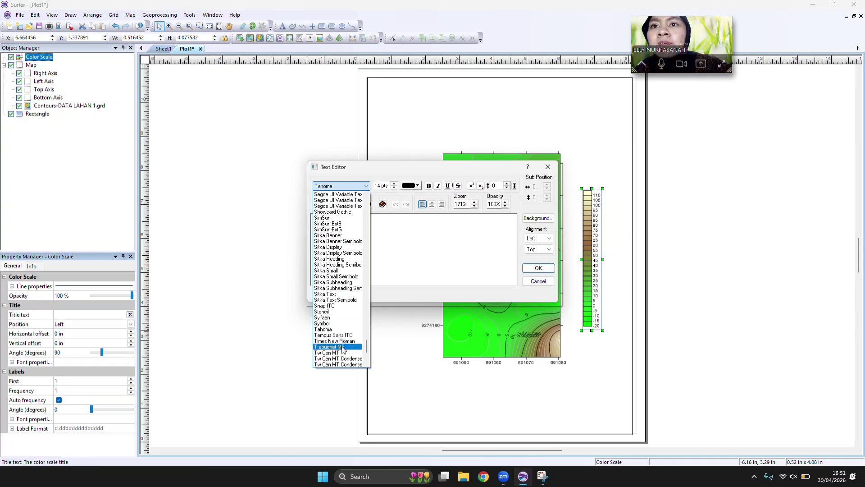
click(341, 341)
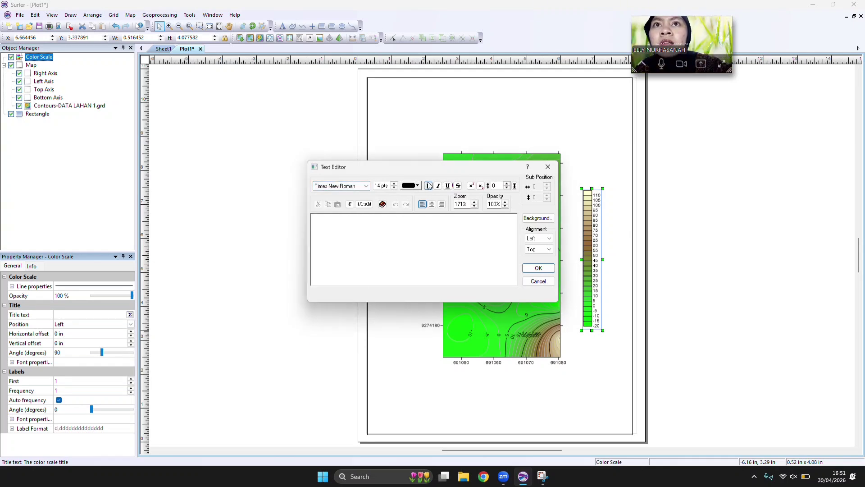
click(432, 204)
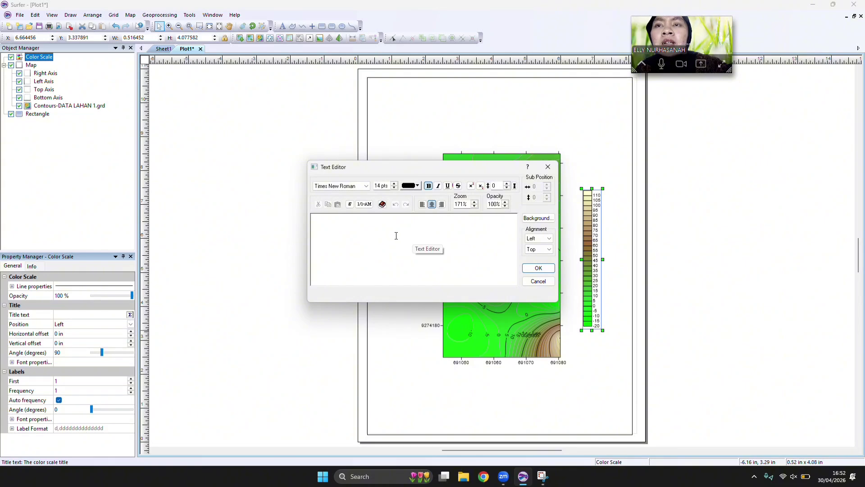
Enter "Elevasi (cm)" as the color scale's title and set the title position to Top.
text(l)
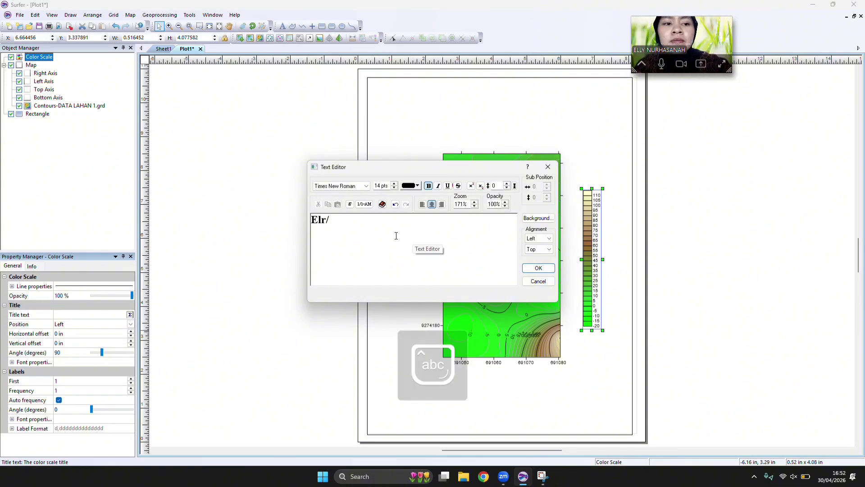
text(evasi (cm)
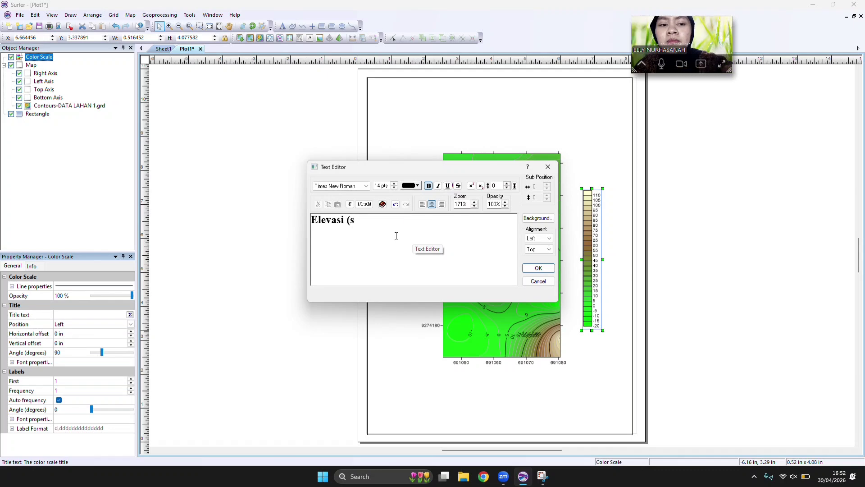
click(539, 267)
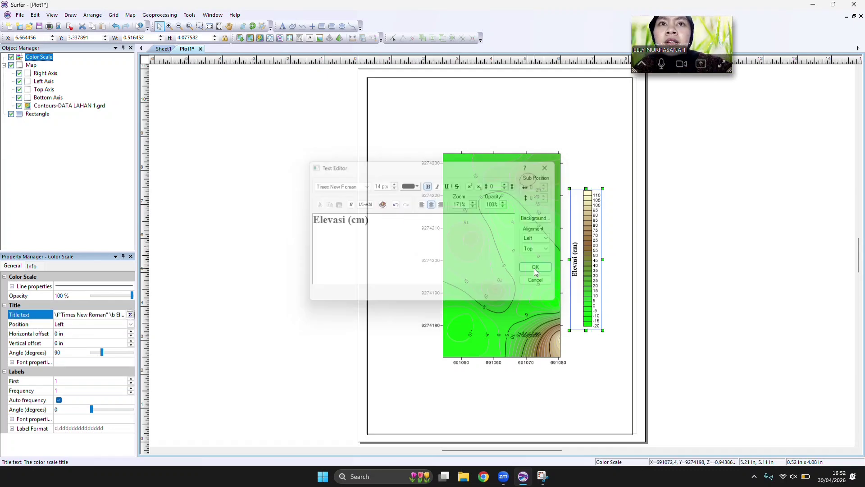
click(130, 325)
click(119, 345)
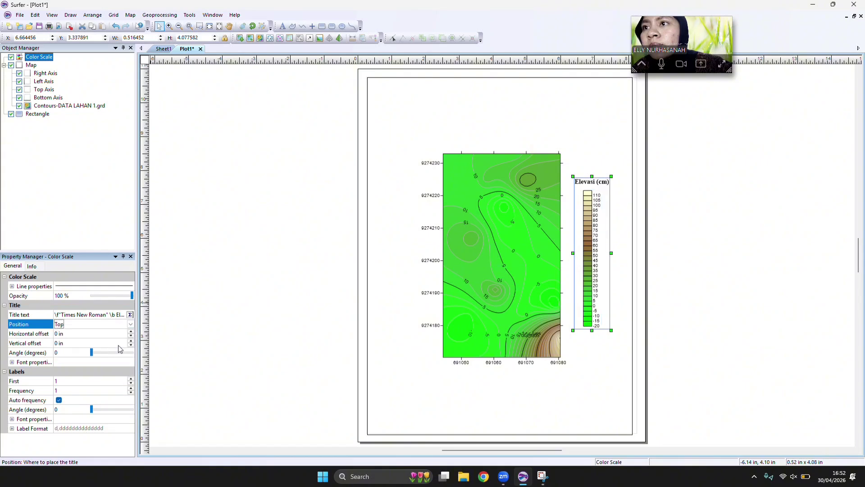
click(114, 15)
click(126, 25)
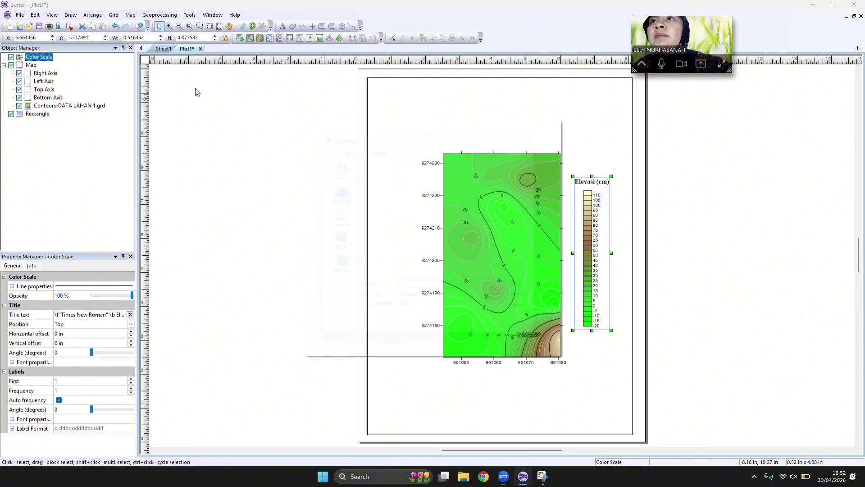
click(376, 186)
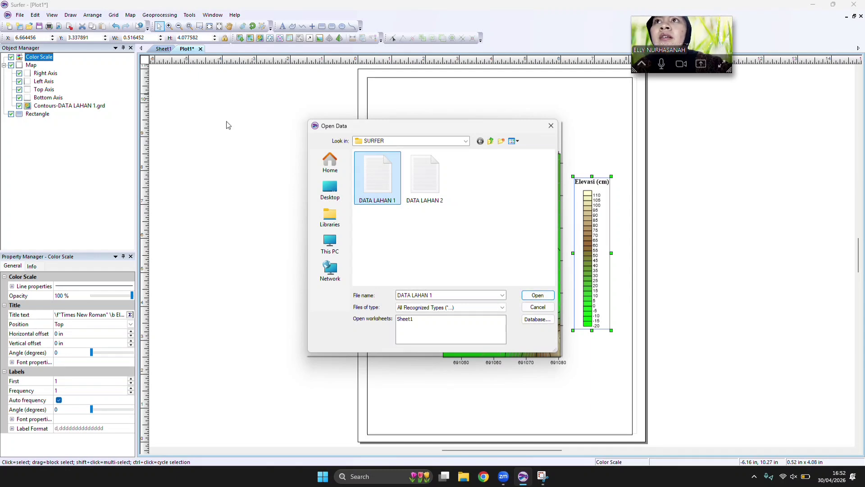
click(536, 295)
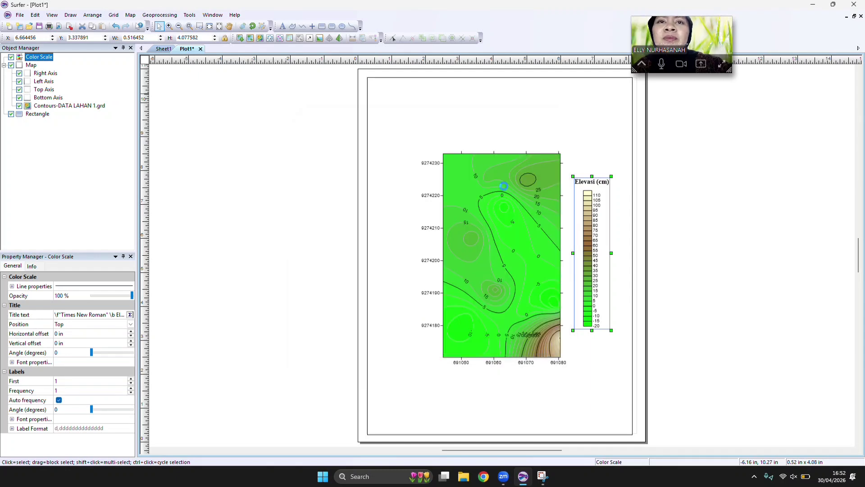
click(547, 141)
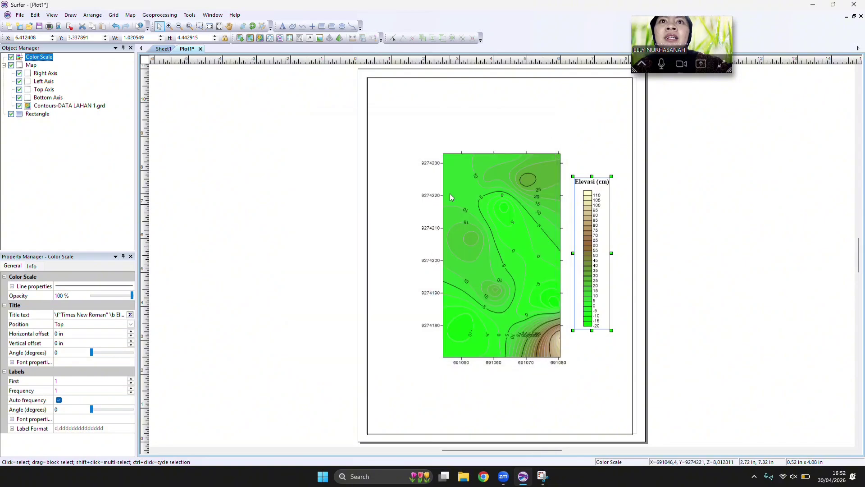
click(114, 15)
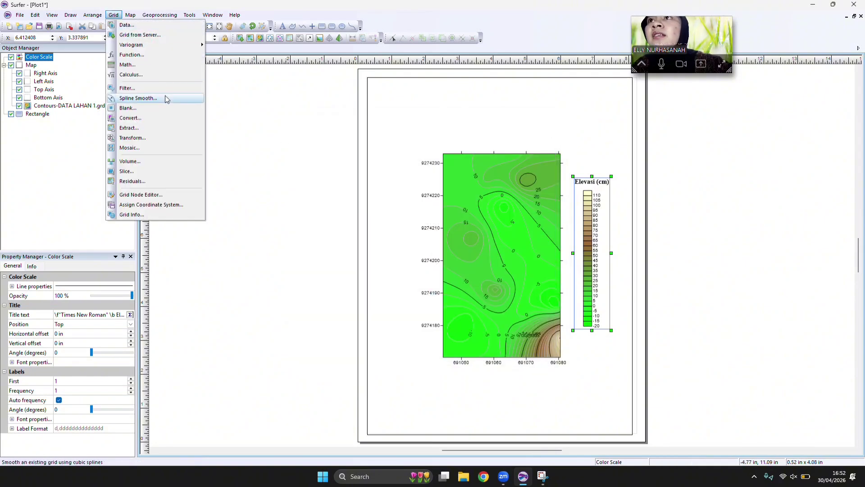
click(131, 16)
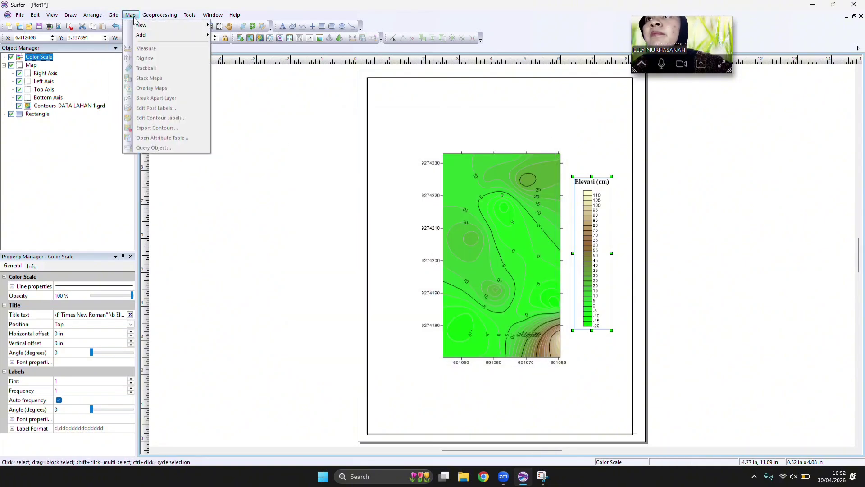
Add a scale bar to the DATA LAHAN 1 contour map.
click(494, 192)
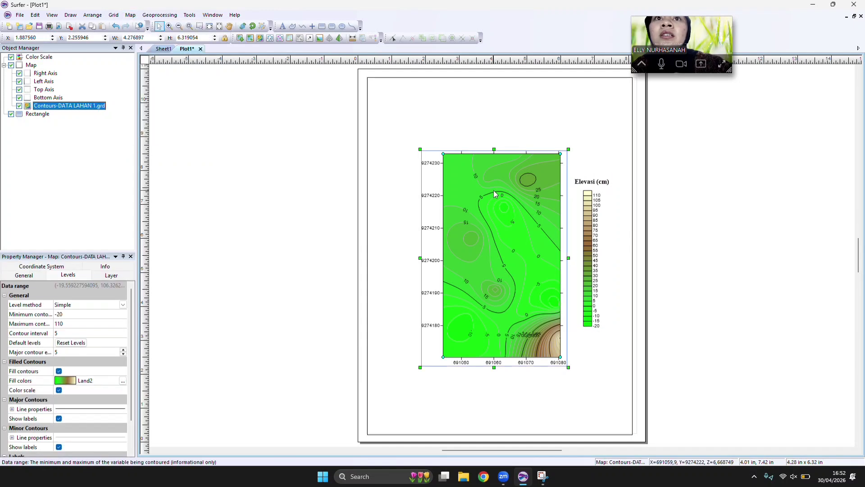
click(130, 15)
mouse_move(188, 37)
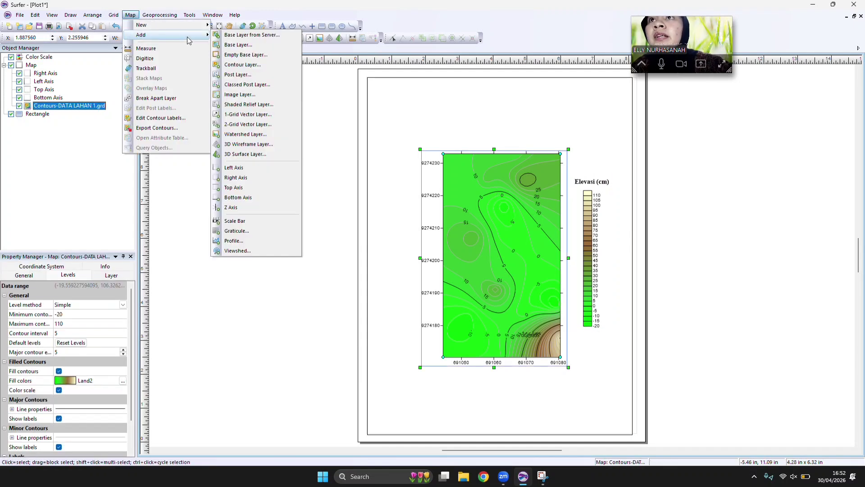
click(251, 223)
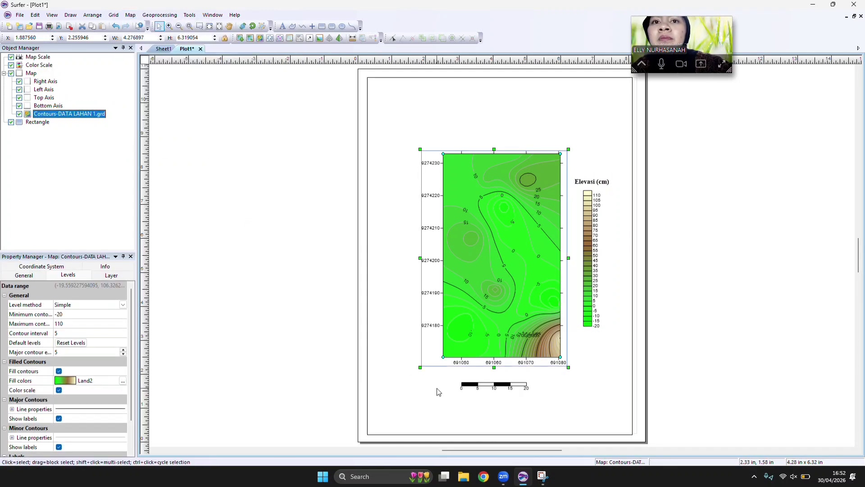
Set both the cycle spacing and the label increment of the map's scale bar to 10.
click(466, 394)
click(85, 296)
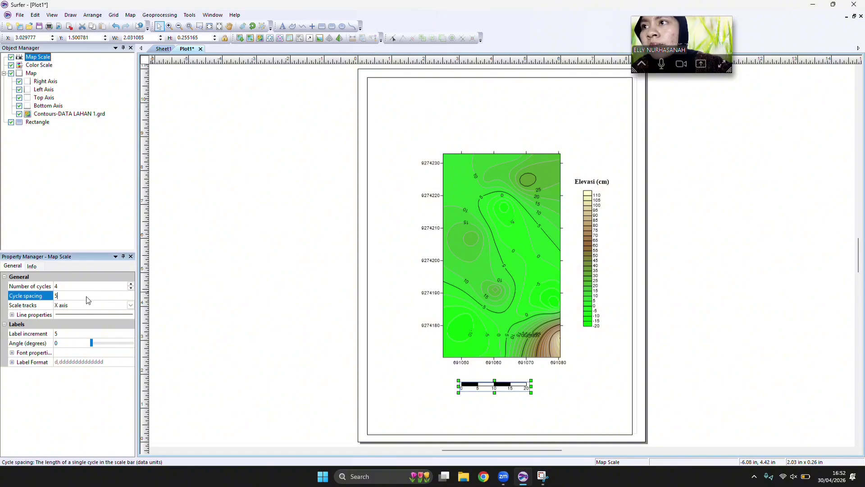
text(10)
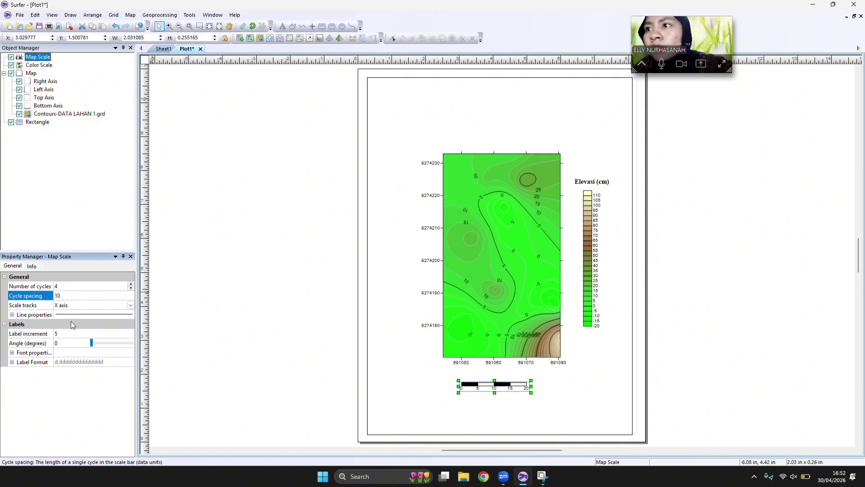
click(71, 336)
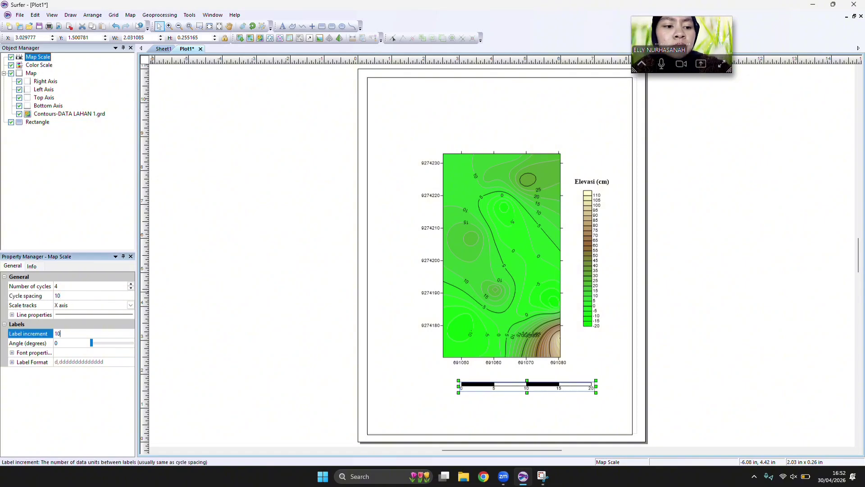
Add the suffix "meter" to the scale bar's label format.
click(12, 362)
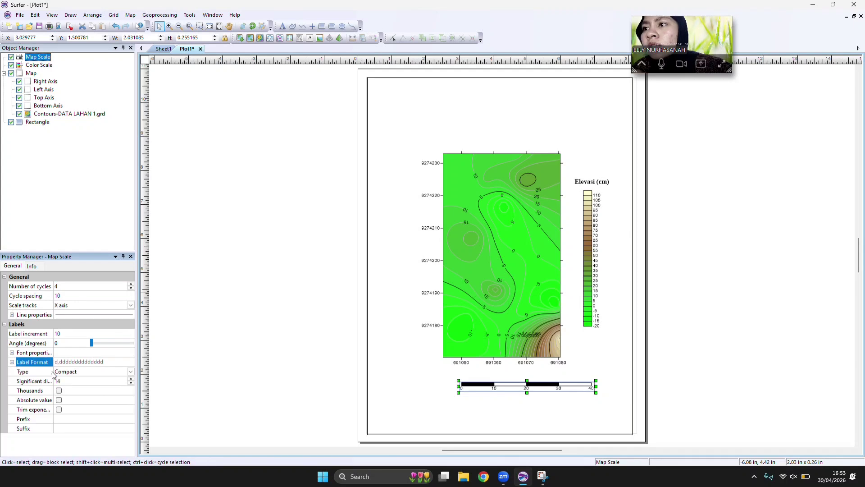
click(71, 428)
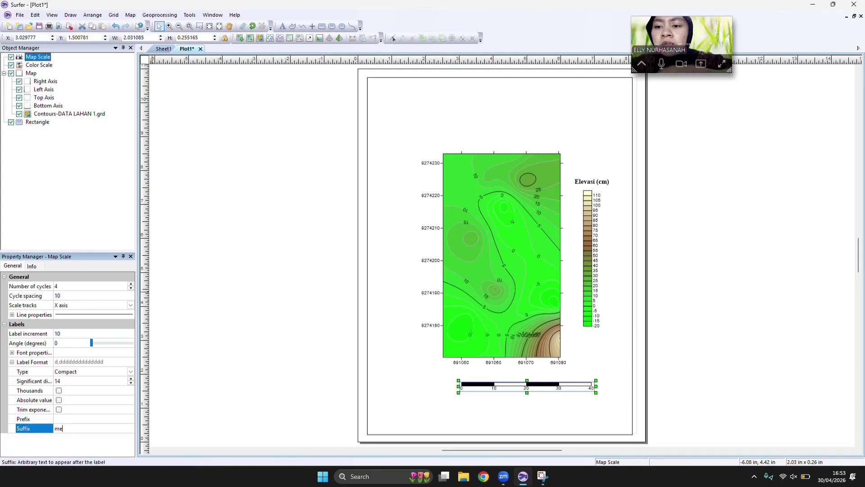
key(Return)
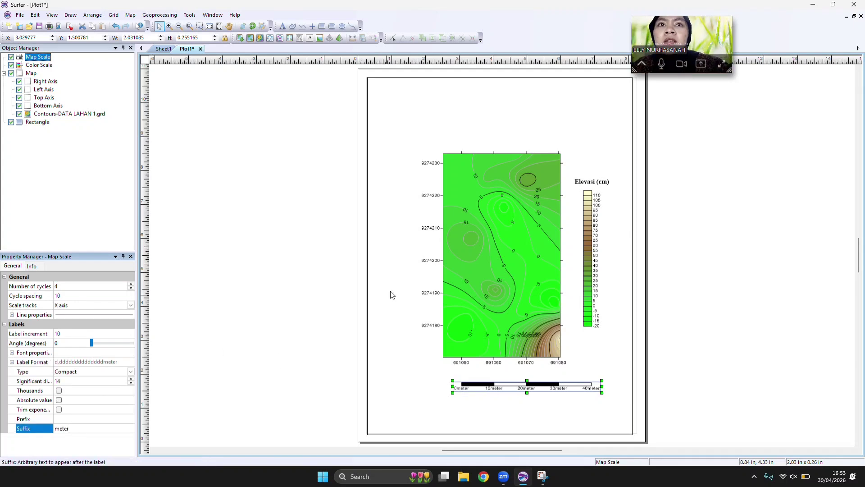
Place a point symbol above the color scale, beside the map's upper right corner, and enlarge it to about 0.84 in.
click(134, 16)
click(292, 70)
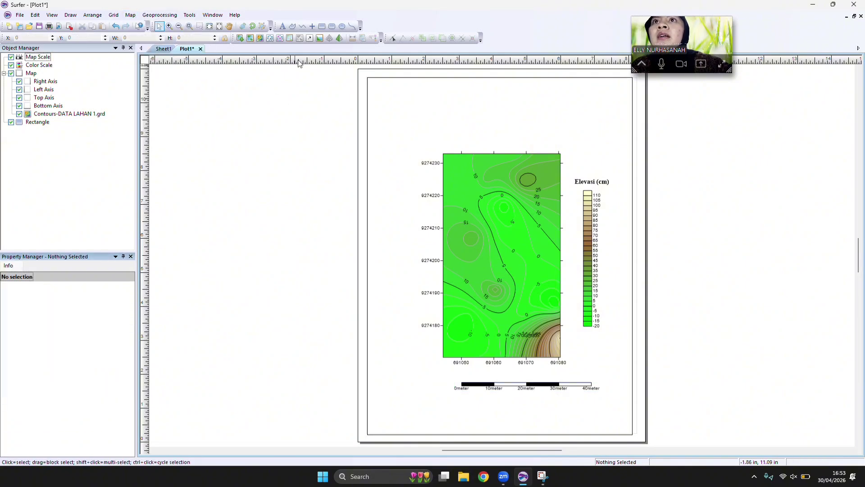
click(313, 28)
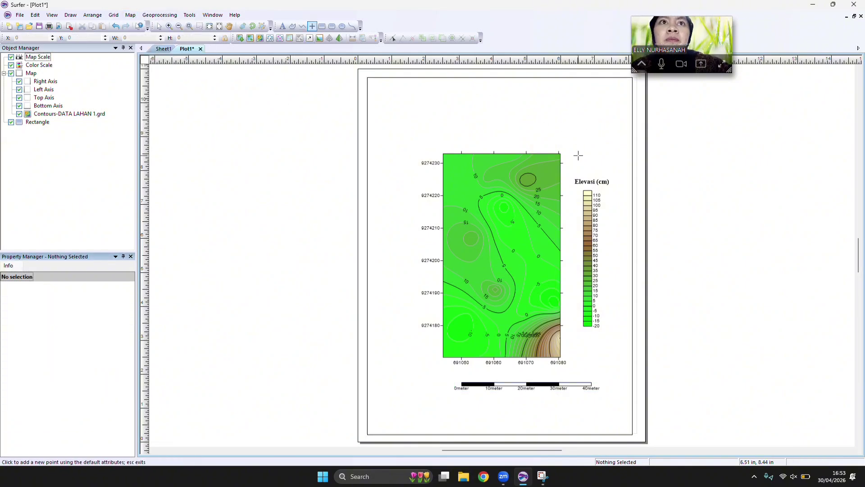
click(585, 152)
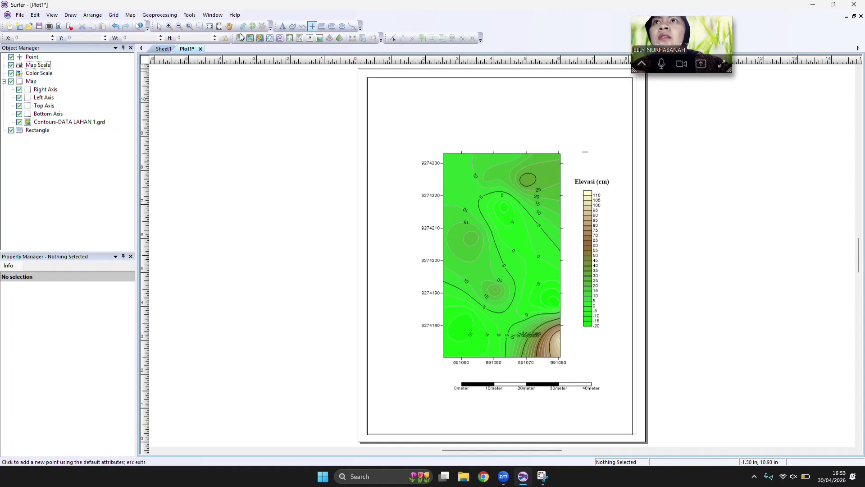
click(159, 26)
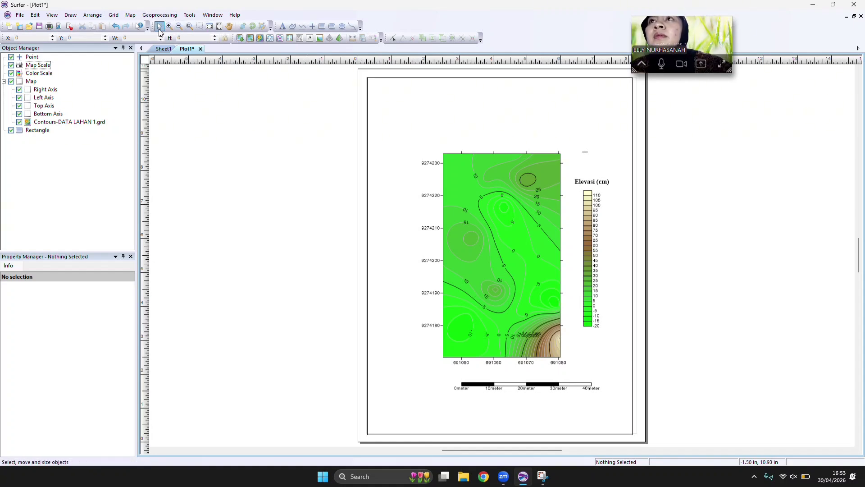
click(585, 153)
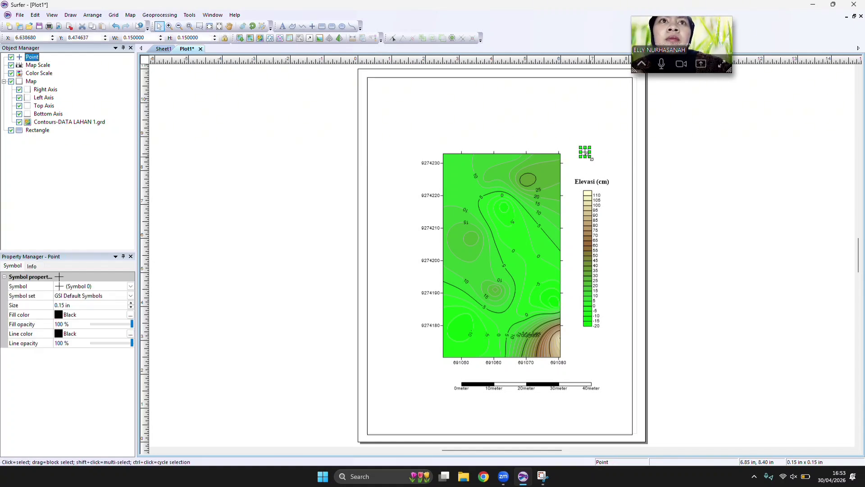
drag(591, 158, 645, 181)
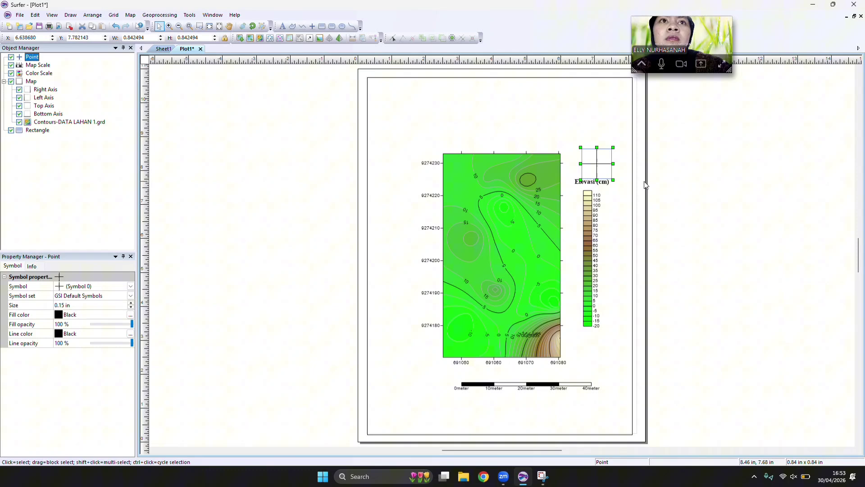
Move the color scale down, clear of the point symbol, and shift the scale bar down and left within the page frame.
click(591, 199)
drag(591, 199, 609, 240)
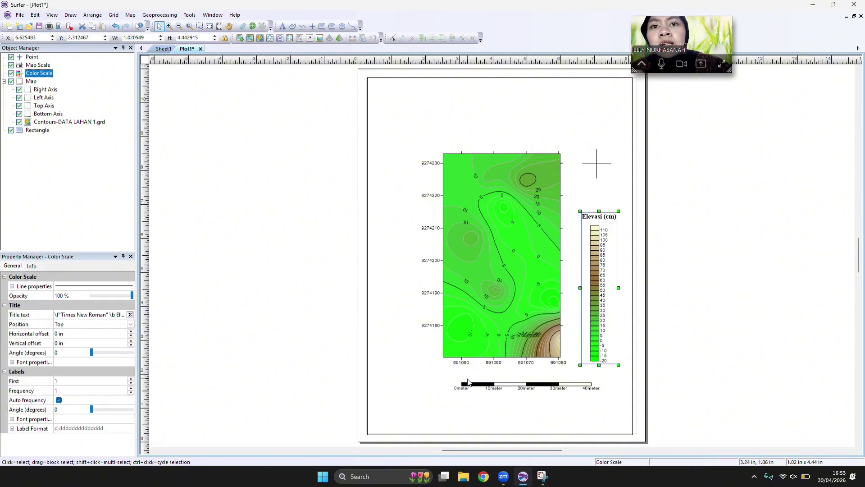
click(469, 384)
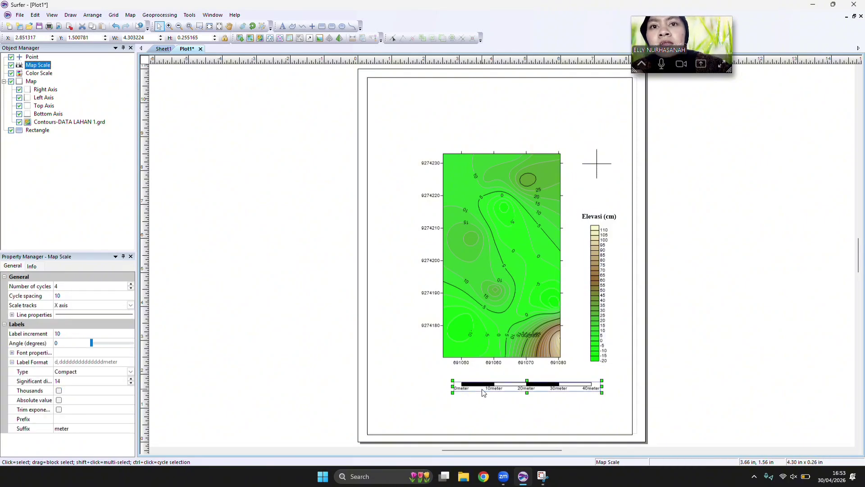
drag(482, 393, 444, 412)
Move the contour map down to just above the scale bar and lower the point symbol to just above the color scale title.
click(514, 293)
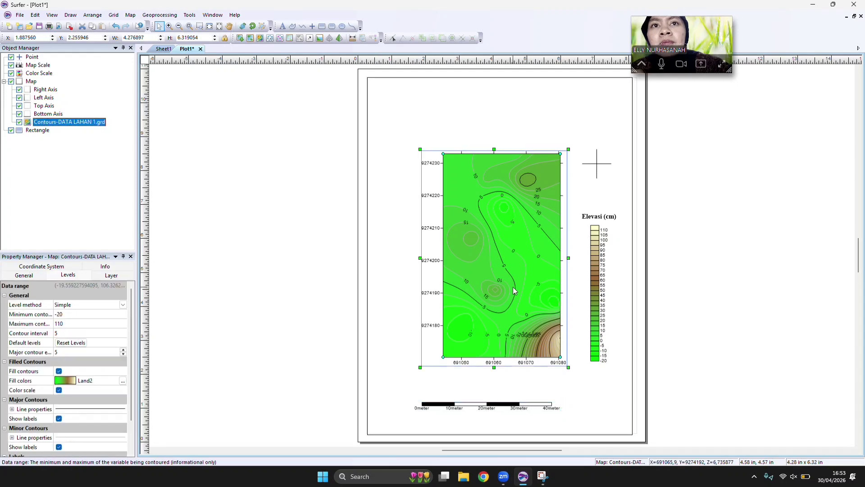
drag(505, 273, 504, 303)
click(598, 178)
drag(599, 178, 598, 201)
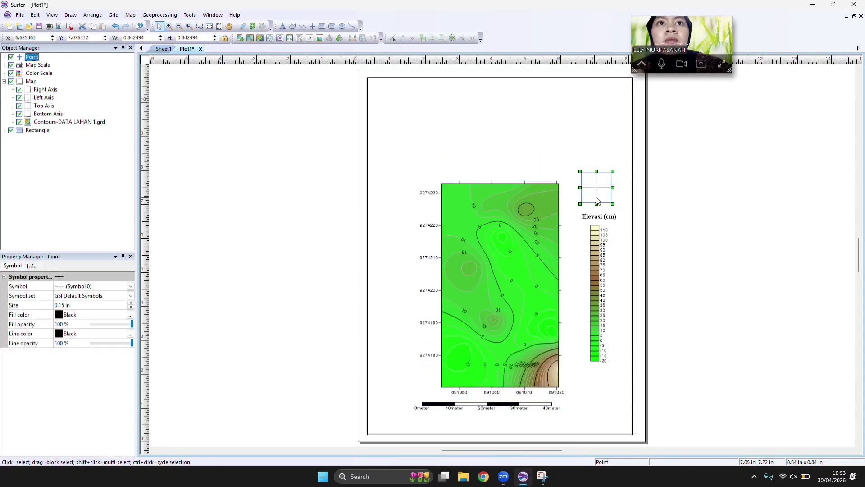
Change the point symbol to Symbol 1 from the GSI North Arrows symbol set.
click(130, 287)
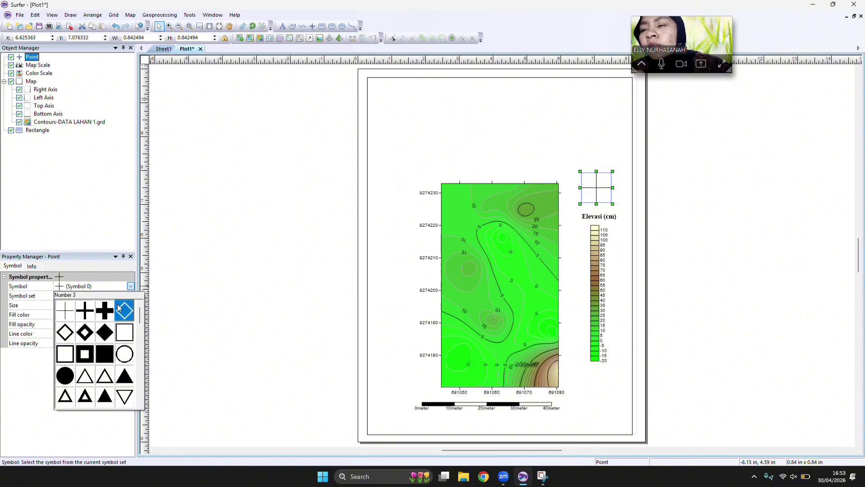
click(197, 302)
click(130, 295)
click(130, 296)
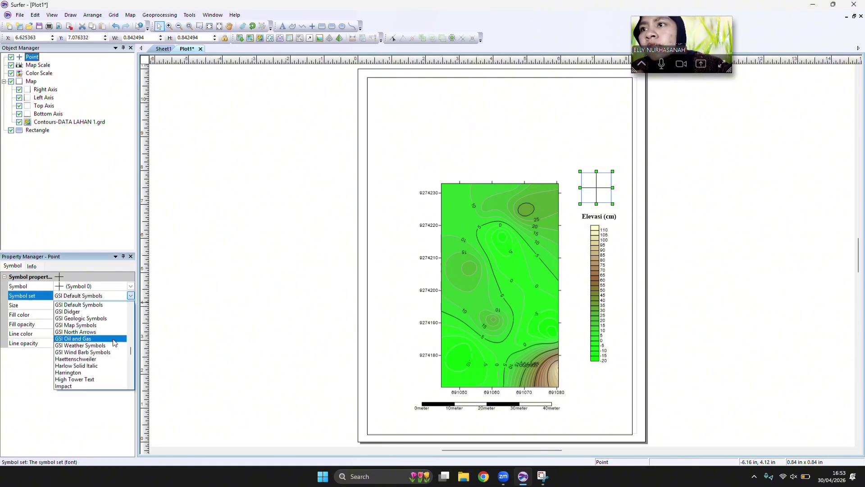
click(111, 337)
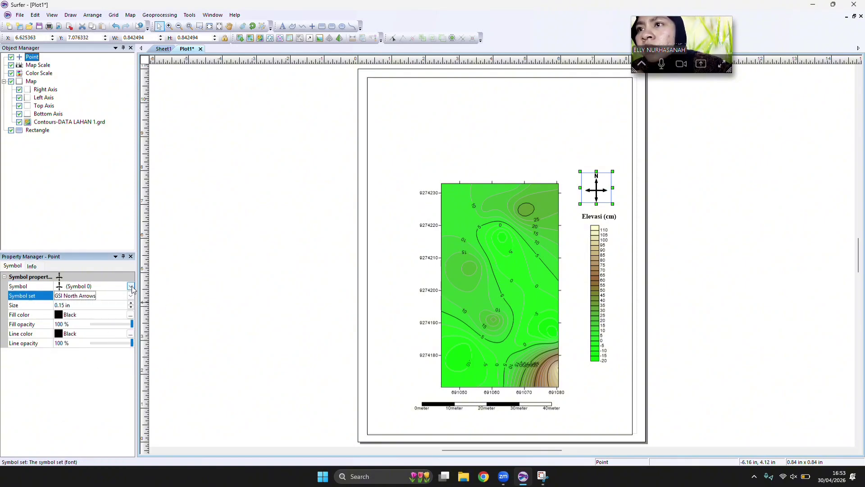
click(130, 287)
click(91, 310)
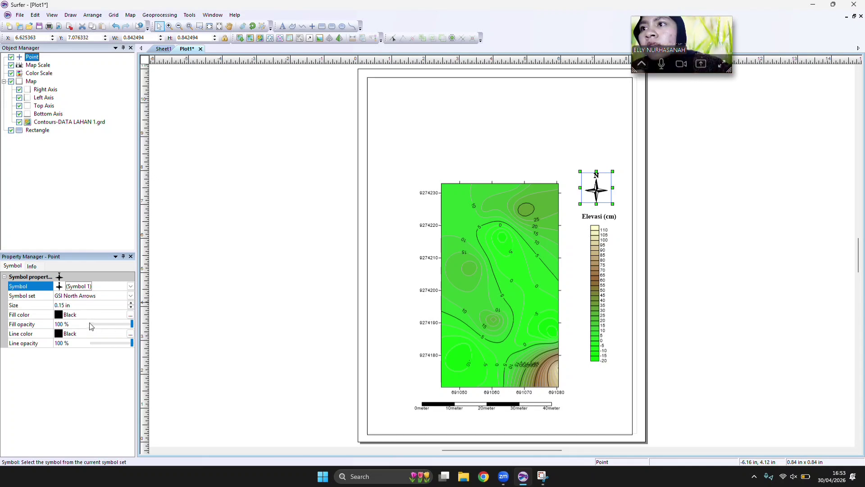
Start a text object near the page frame's upper left corner with the font set to Times New Roman, 30 pts, bold.
click(283, 28)
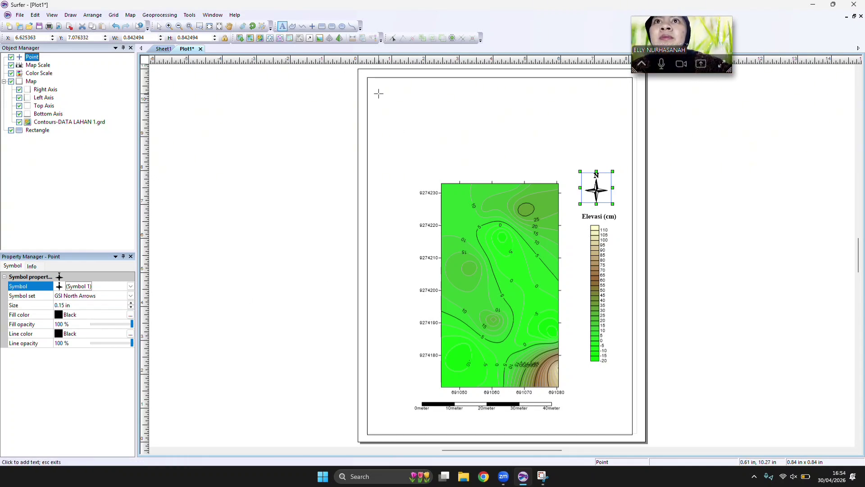
click(378, 91)
click(366, 185)
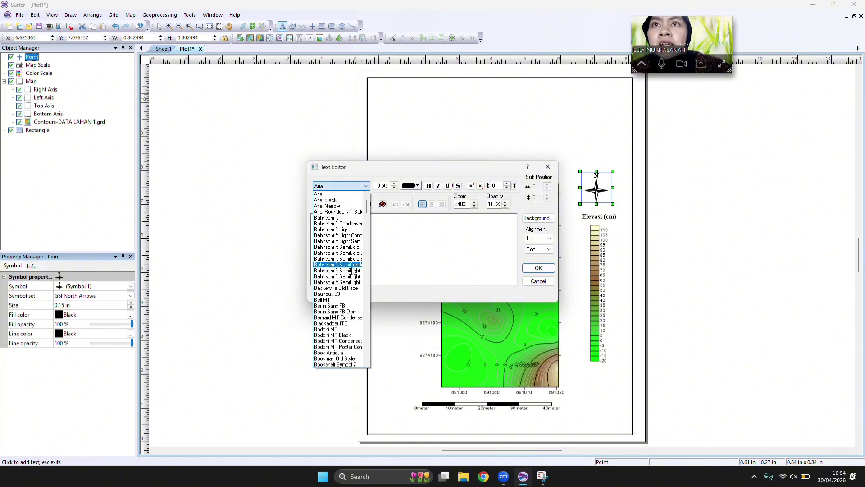
key(t)
scroll(341, 306, down, 4)
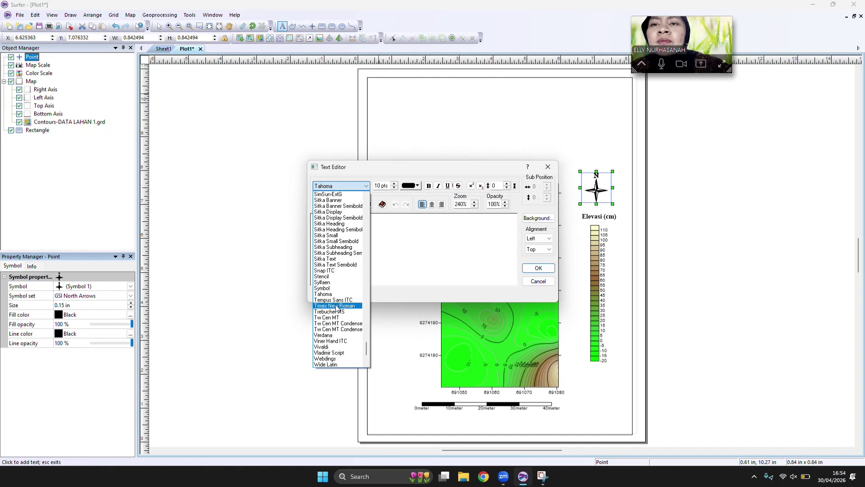
click(340, 308)
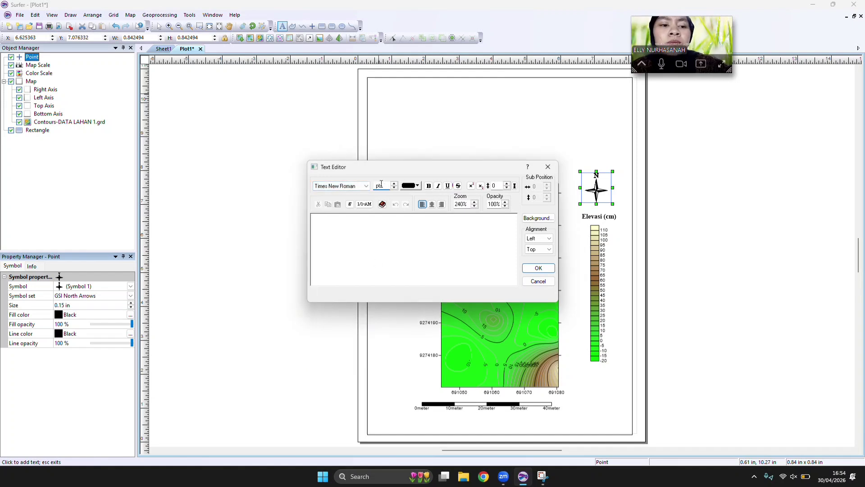
click(429, 186)
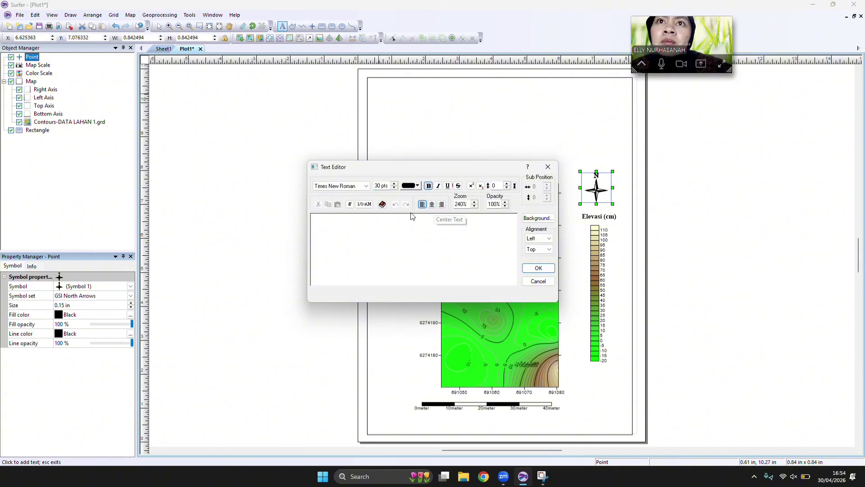
Enter the map title PETA KOUNTUR LAHAN 1 LEWILIANG and place it on the page.
key(Caps_Lock)
text(PETA )
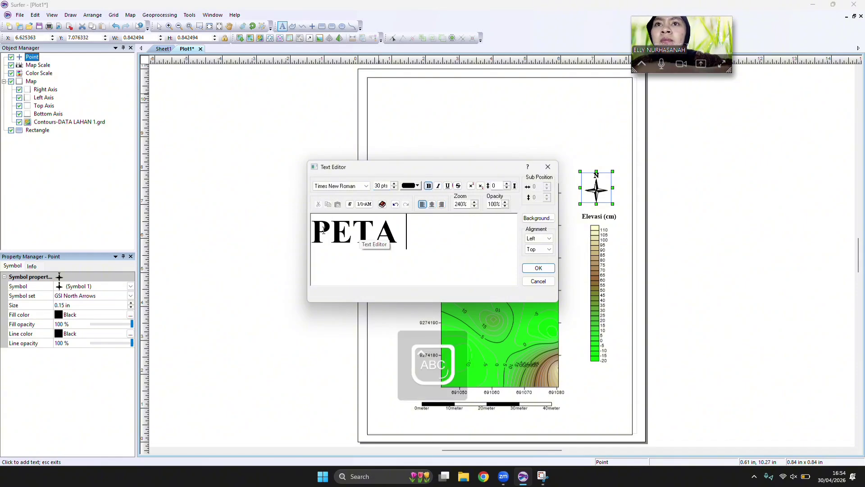
text(KOUNTUR)
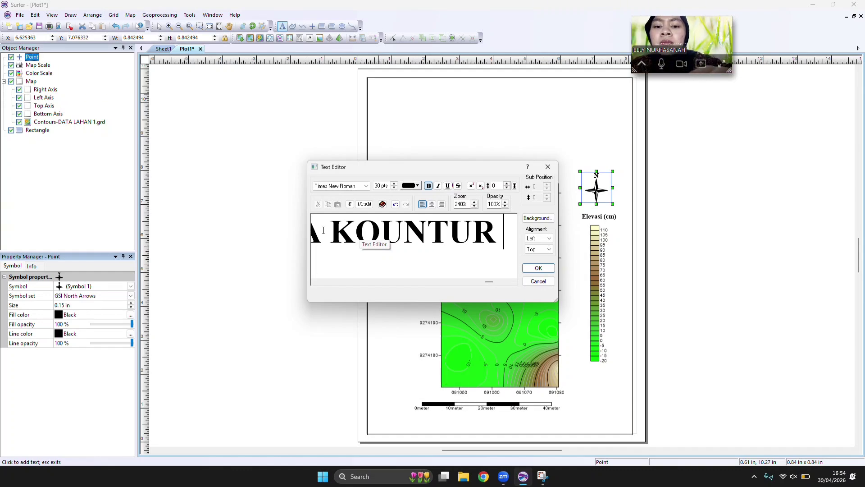
text(LAHAN 1)
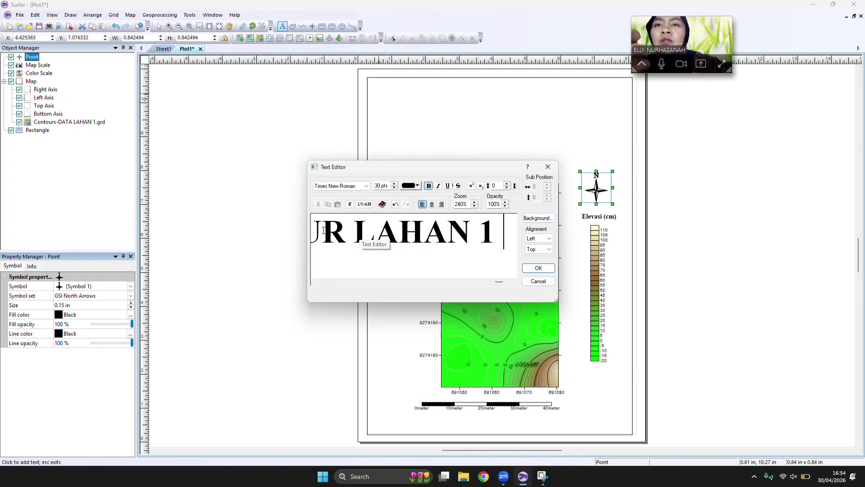
text( LEW)
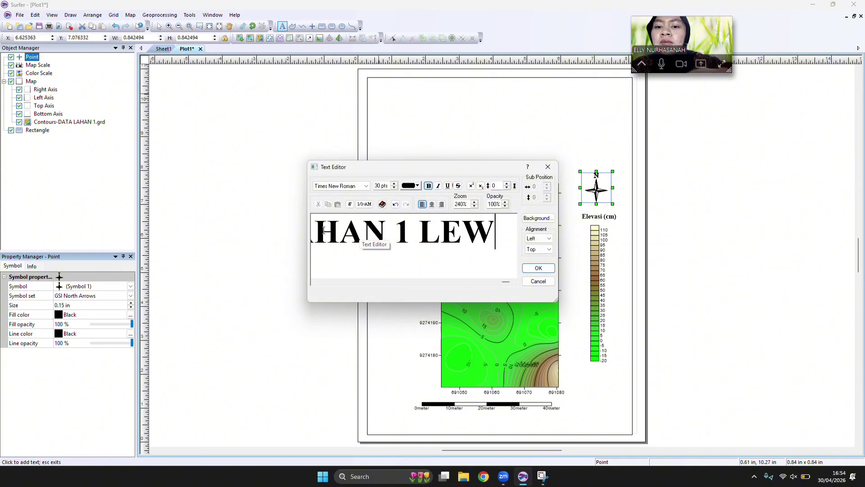
text(ILIANG)
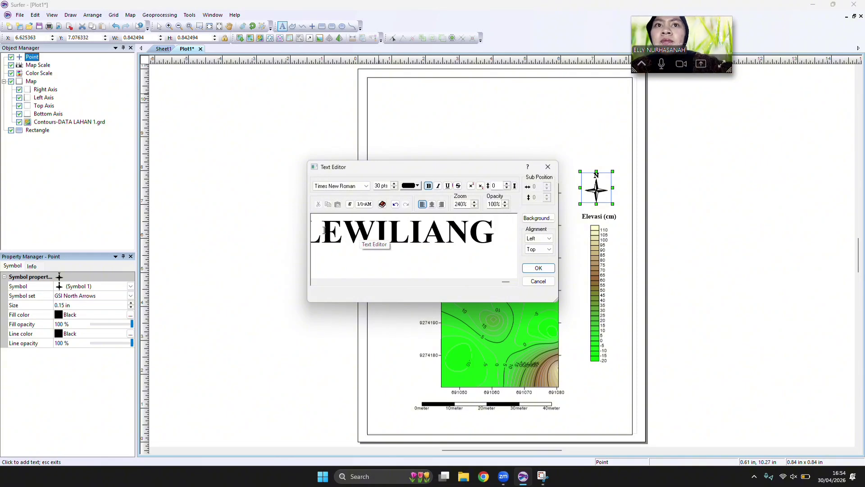
click(527, 270)
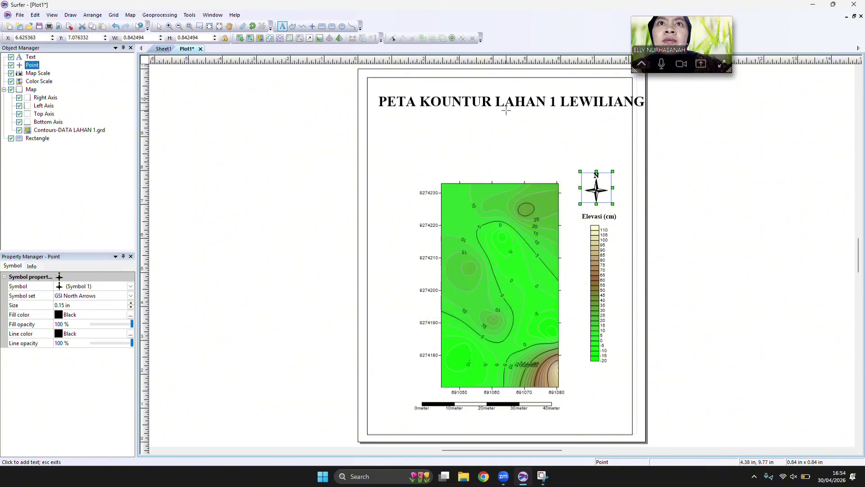
Move the title up to the frame's upper edge and shrink it to about 7.64 in wide so it fits inside the frame.
click(506, 109)
click(551, 168)
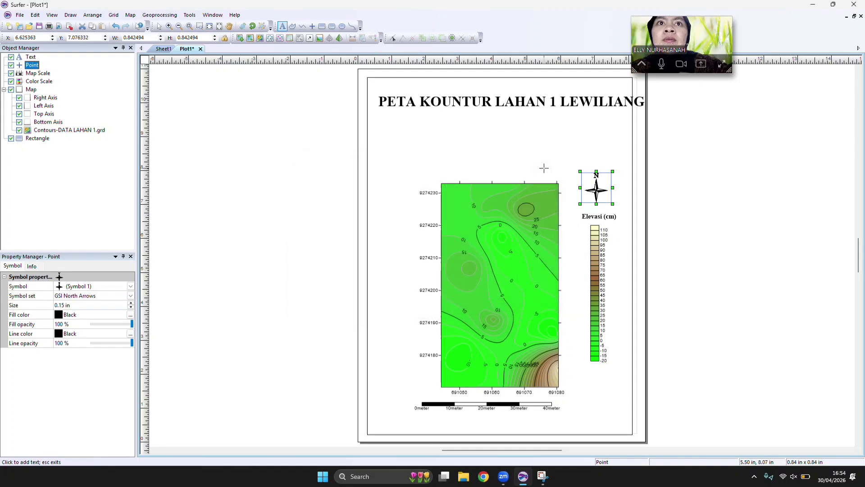
click(158, 25)
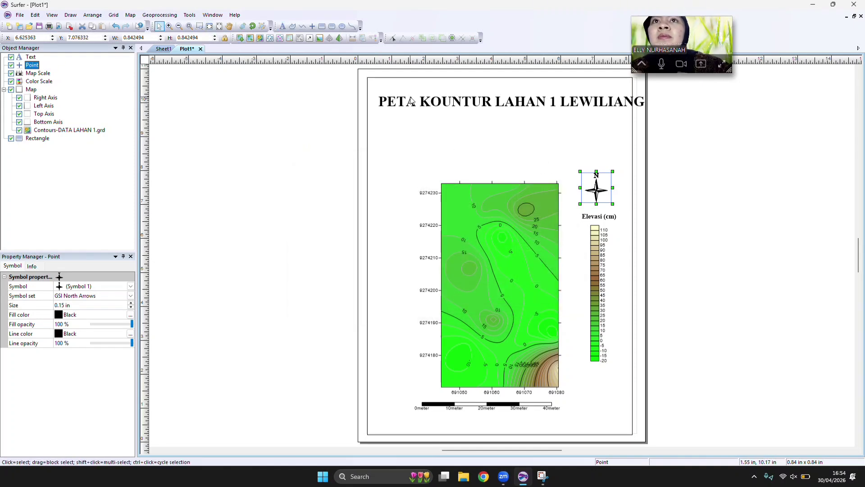
click(434, 106)
drag(434, 106, 423, 94)
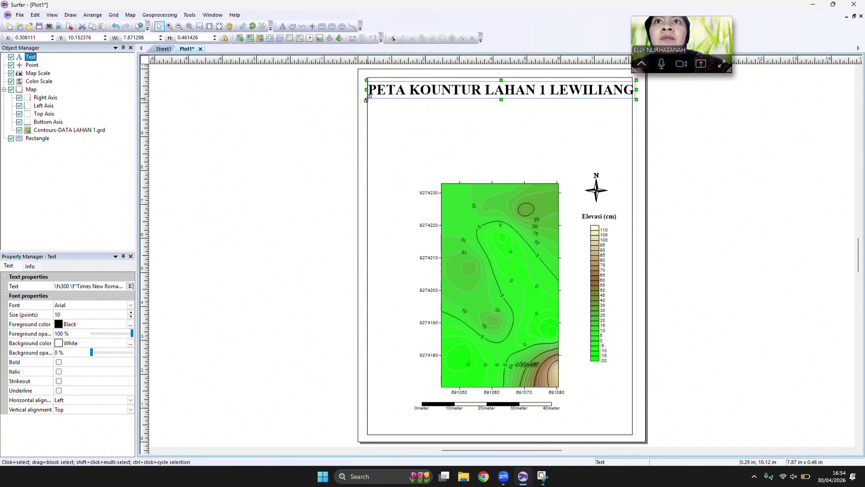
drag(367, 99, 414, 90)
Duplicate the title text and clear all the wording from the copy.
key(ctrl+c)
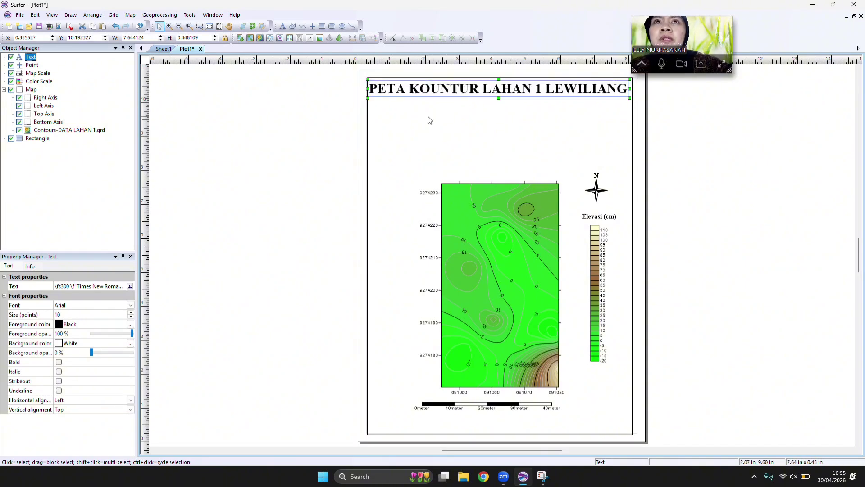
key(ctrl+v)
double_click(450, 259)
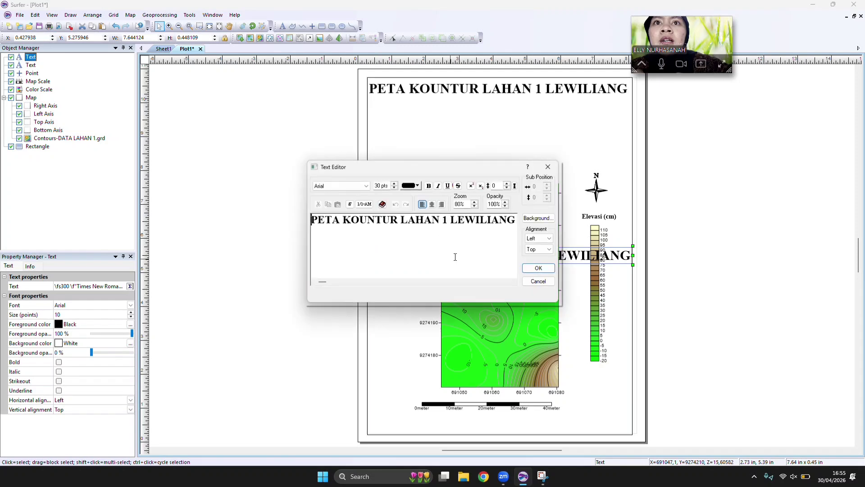
drag(516, 220, 330, 226)
key(Delete)
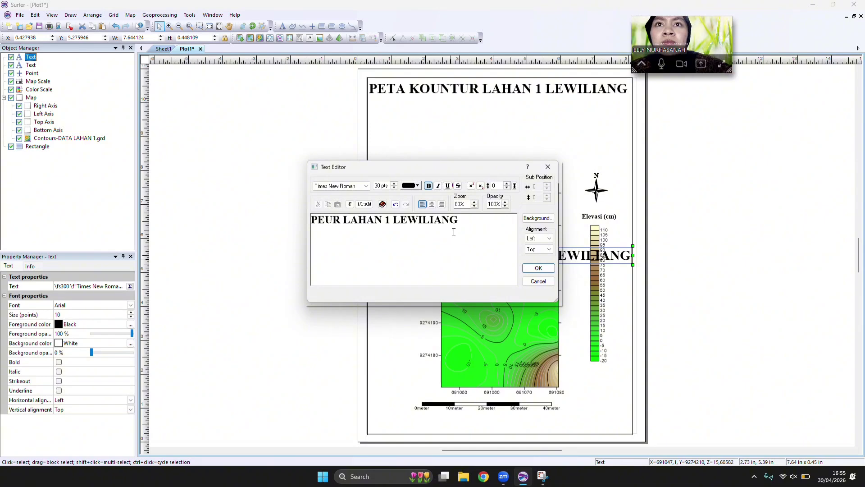
key(BackSpace)
key(BackSpace)
key(BackSpace)
key(BackSpace)
key(BackSpace)
key(BackSpace)
key(BackSpace)
key(BackSpace)
key(BackSpace)
key(BackSpace)
key(BackSpace)
key(BackSpace)
key(BackSpace)
key(BackSpace)
key(BackSpace)
key(BackSpace)
key(BackSpace)
key(BackSpace)
key(BackSpace)
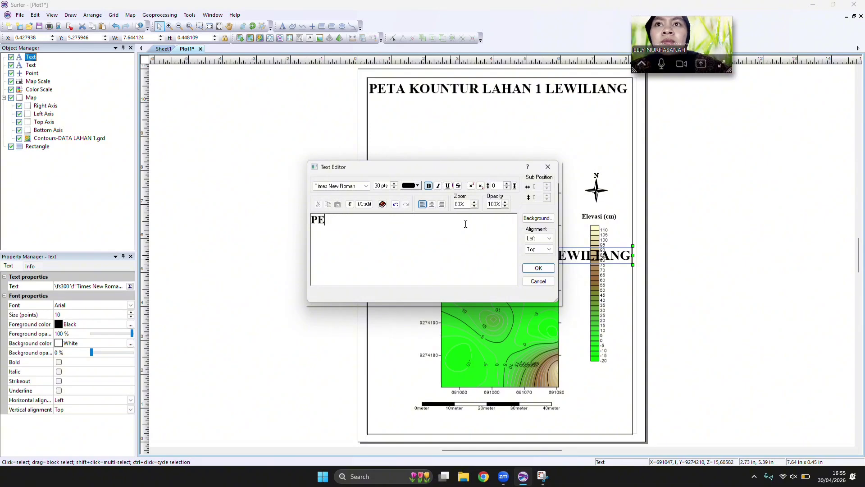
key(BackSpace)
key(BackSpace)
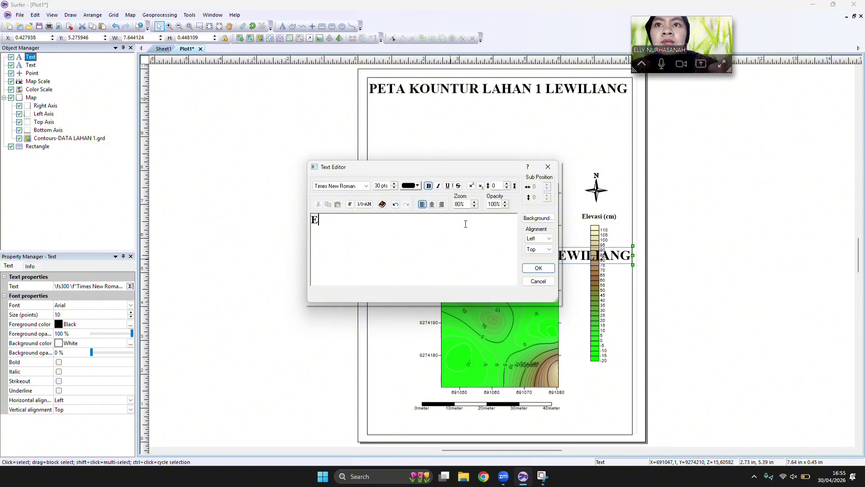
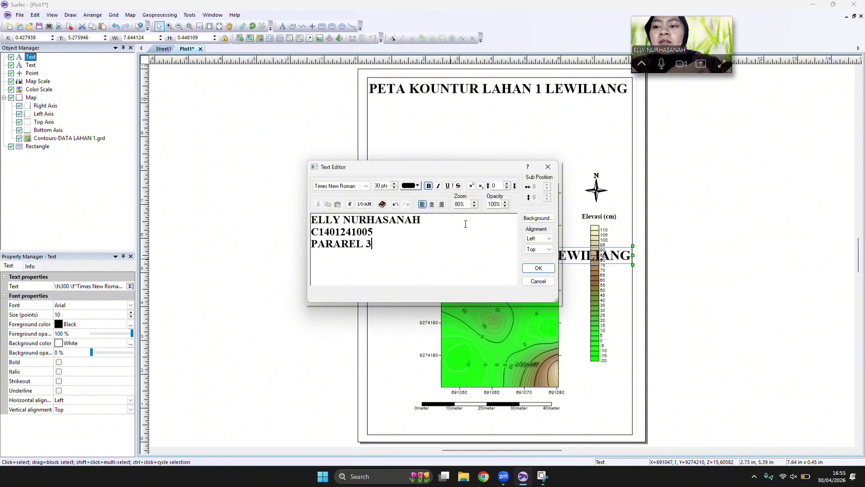
Enter the author's full name, student number, PARAREL 3 and KAMIS, 30 APRIL 2026 on four lines, and move the block below the title.
key(Return)
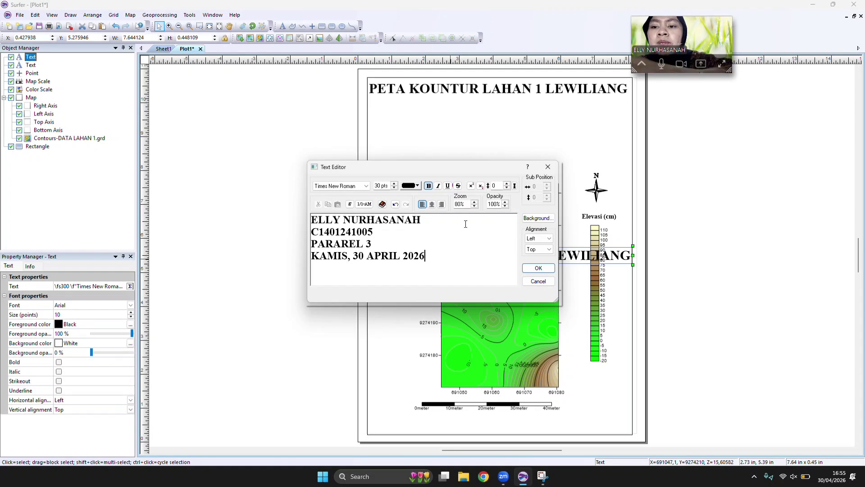
click(538, 267)
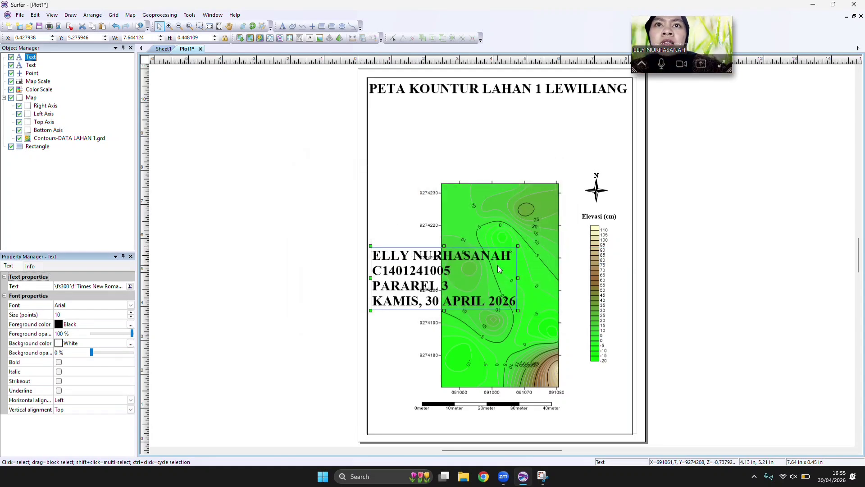
drag(488, 260, 487, 140)
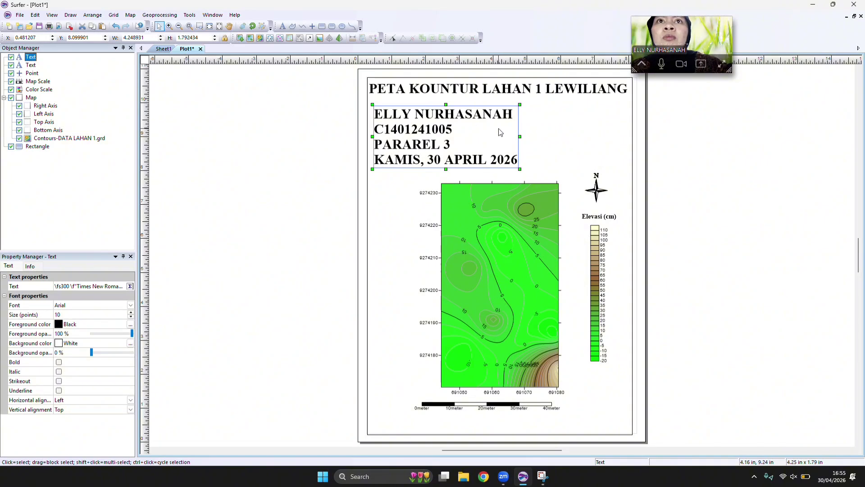
Try to set the four-line text block's font to Times New Roman at 20 pts.
double_click(486, 136)
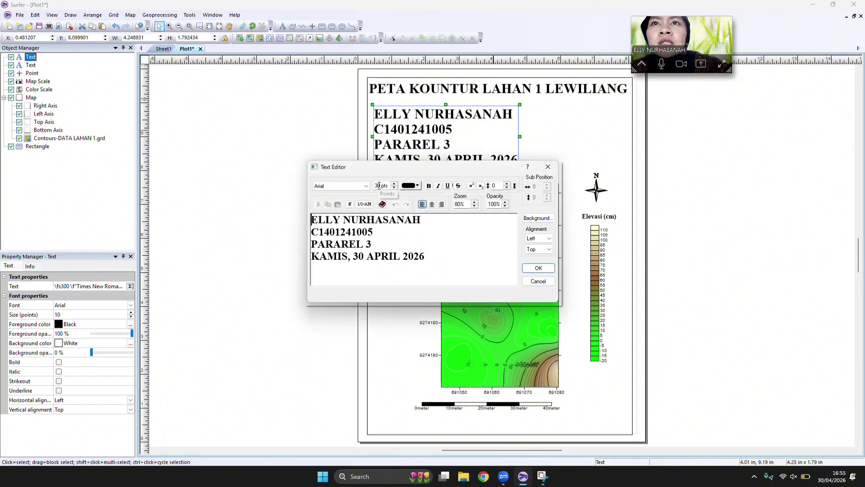
text(2)
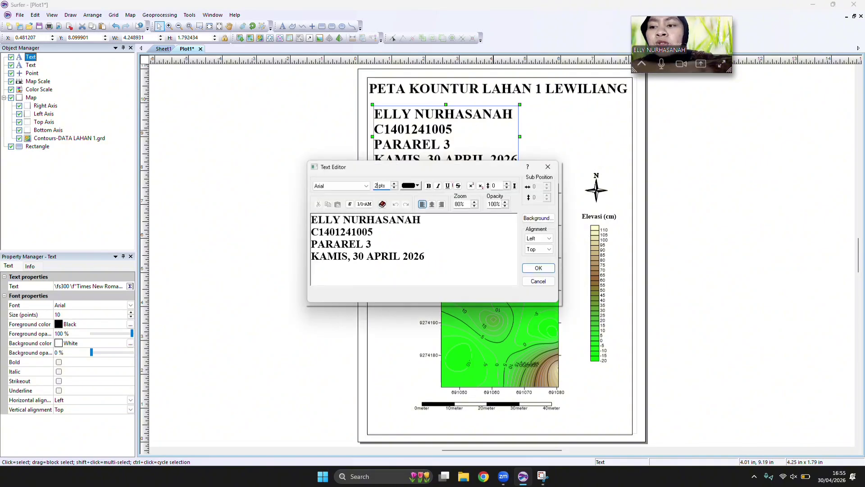
text(0)
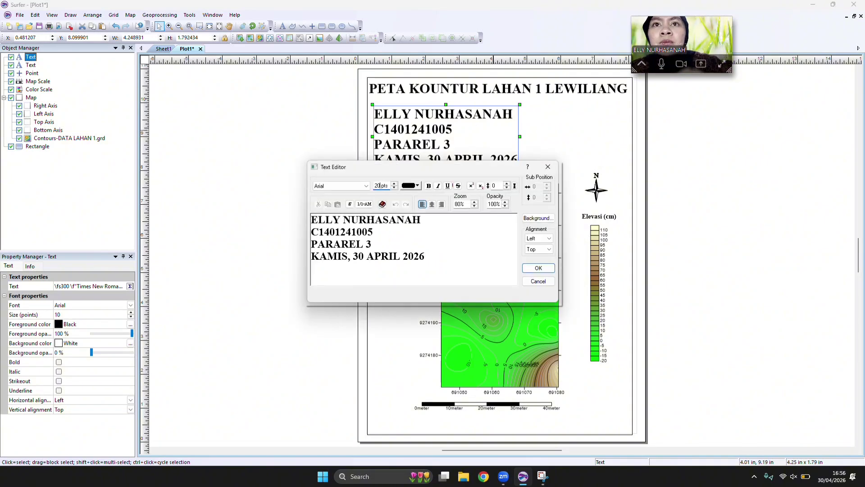
click(356, 187)
key(t)
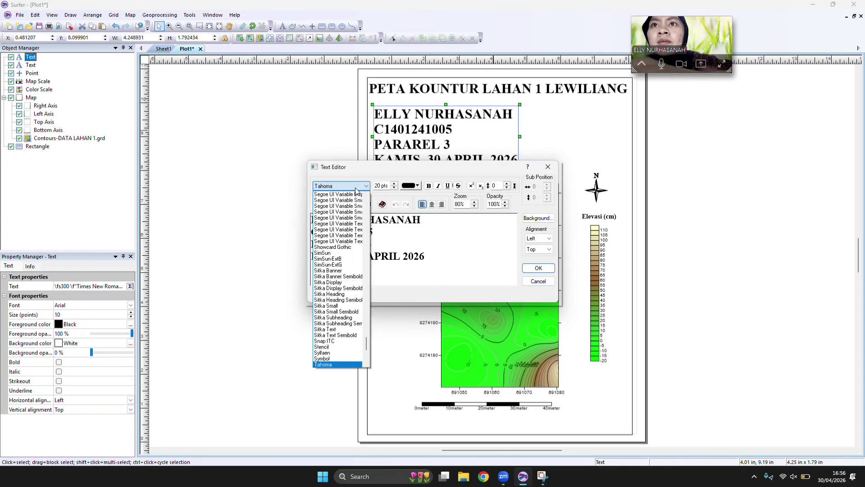
scroll(353, 282, down, 3)
click(347, 325)
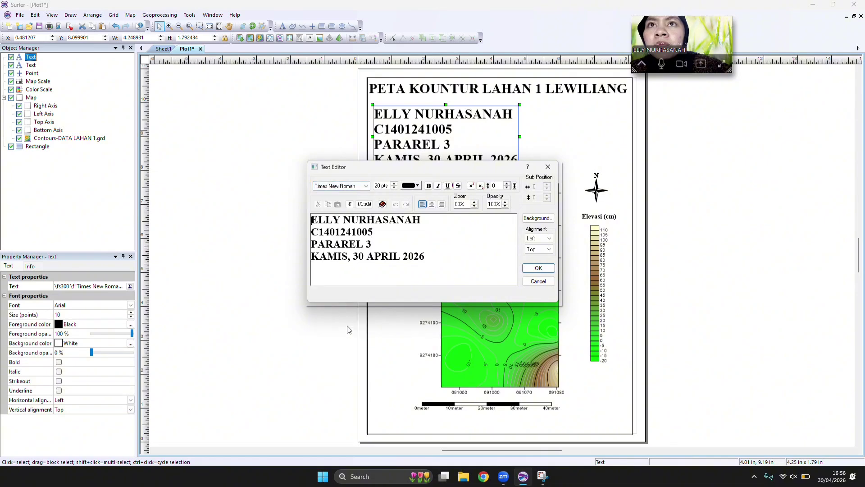
click(542, 269)
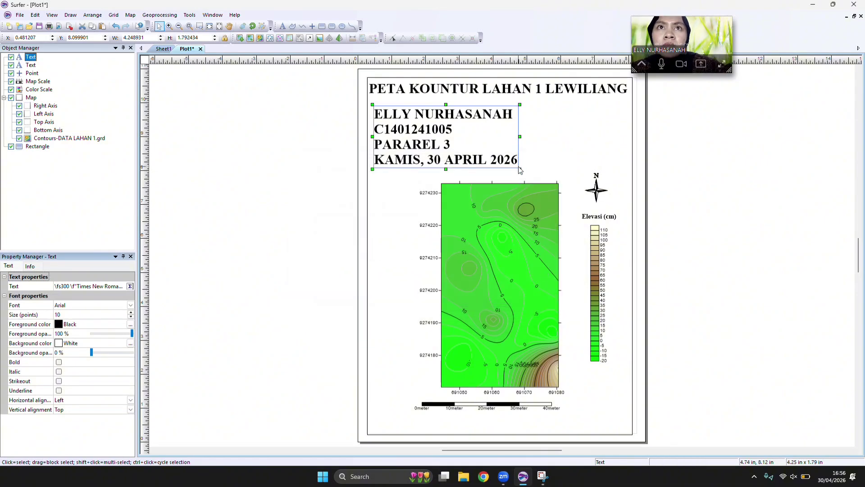
Scale the four-line text block down proportionally beneath the title, keeping its upper left corner in place.
drag(519, 169, 455, 126)
click(485, 208)
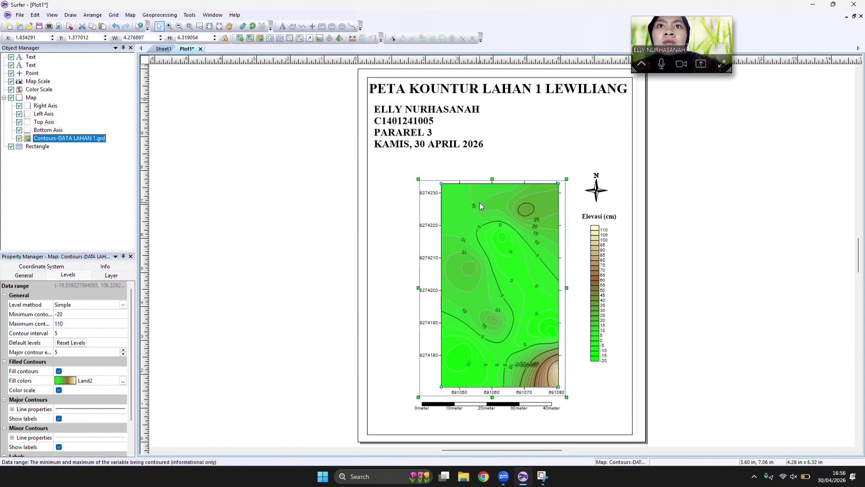
Correct the place name in the map title so it reads PETA KOUNTUR LAHAN 1 LEUWIKOPO.
click(566, 112)
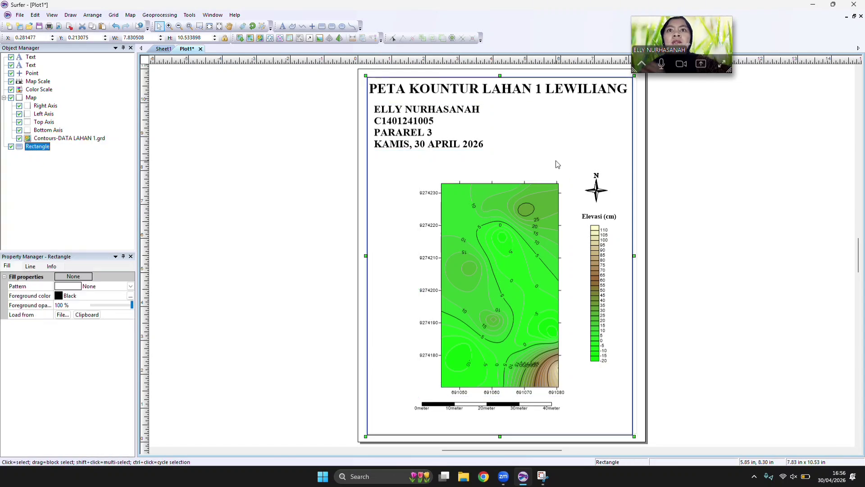
click(593, 89)
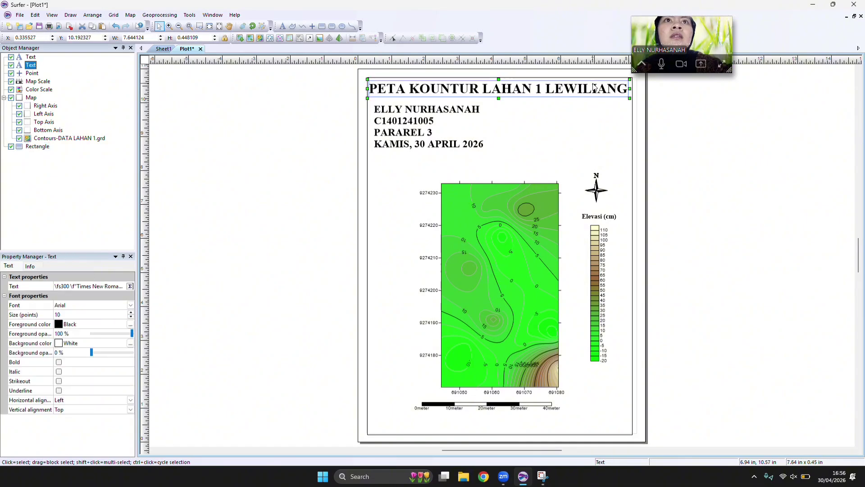
double_click(533, 92)
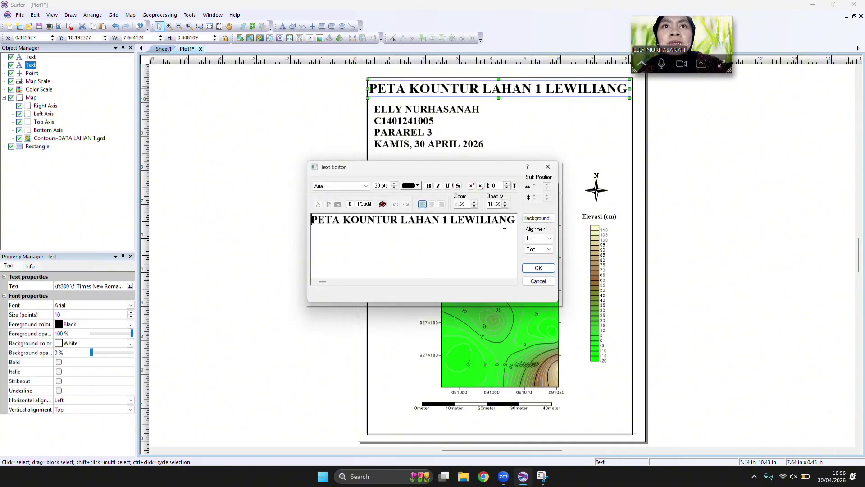
click(514, 220)
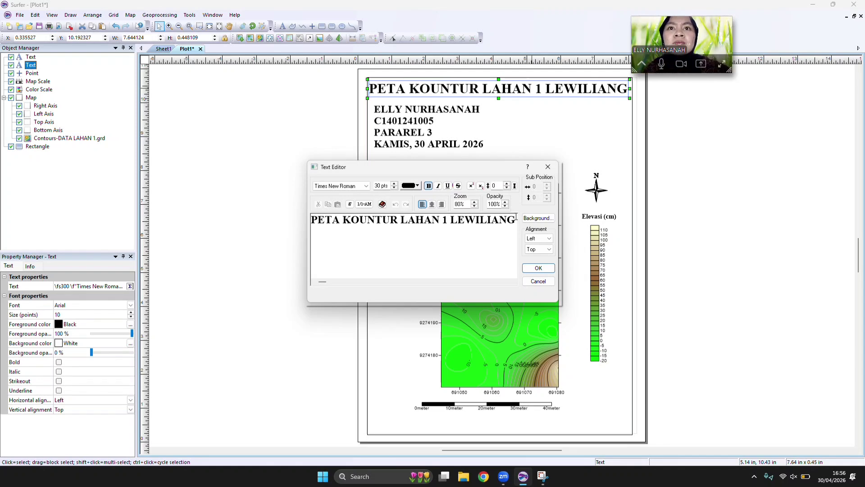
key(BackSpace)
key(BackSpace)
key(BackSpace)
key(BackSpace)
key(BackSpace)
key(BackSpace)
key(BackSpace)
key(BackSpace)
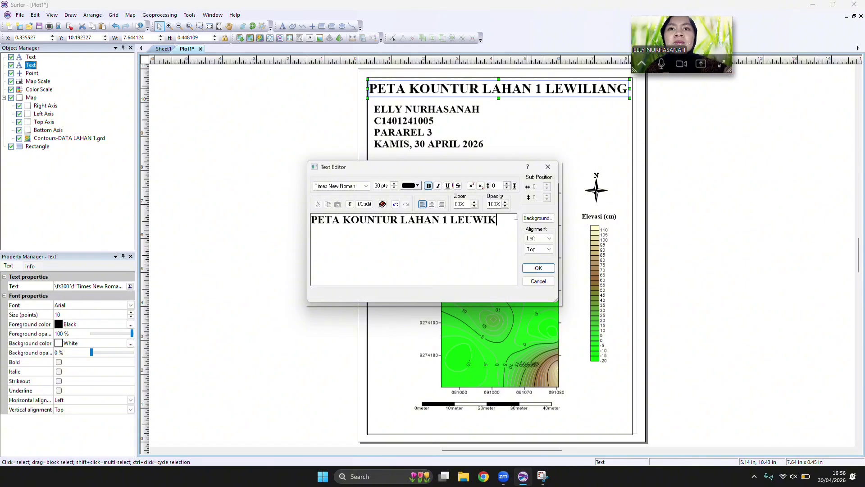
text(OPO)
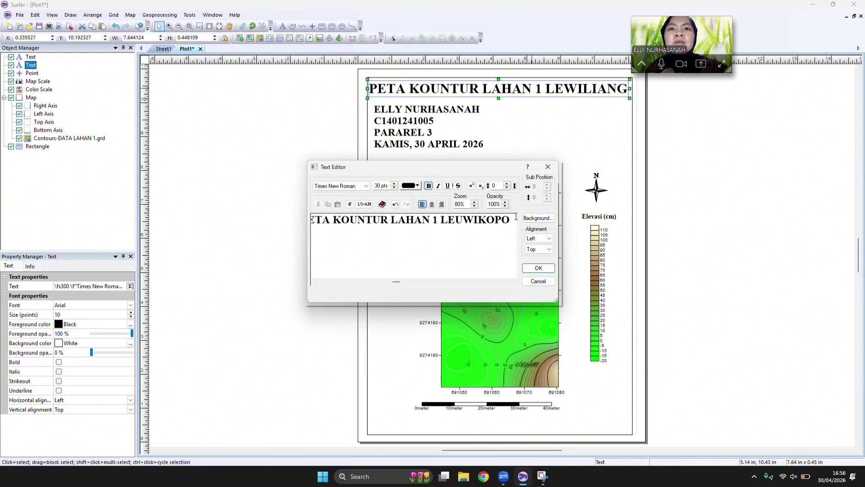
click(540, 268)
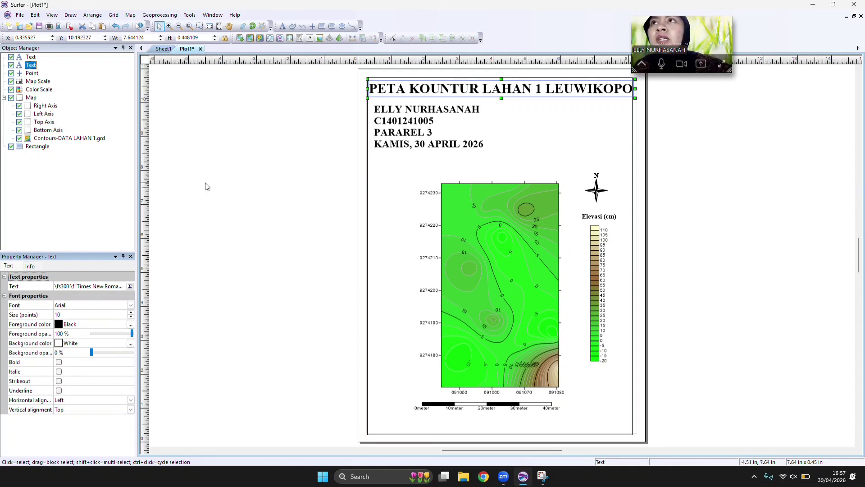
Try importing BATAS LAHAN 1.shp as a separate base map and aligning its boundary over the contour map.
click(20, 15)
mouse_move(32, 16)
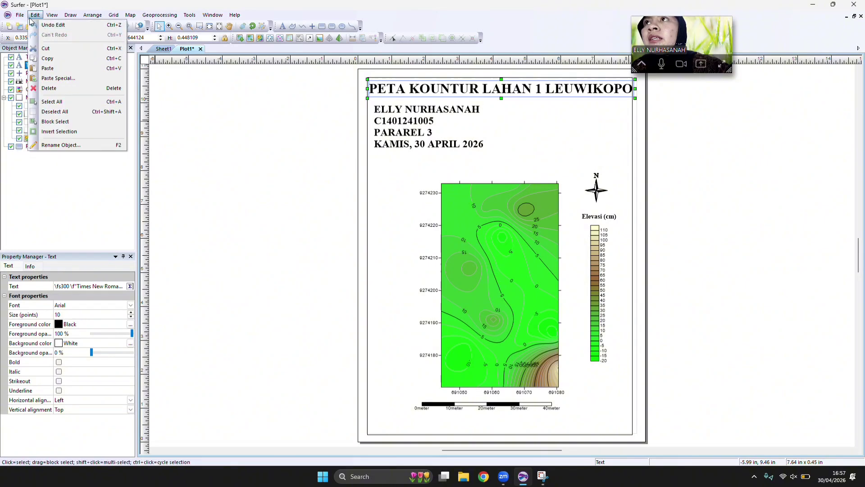
click(505, 228)
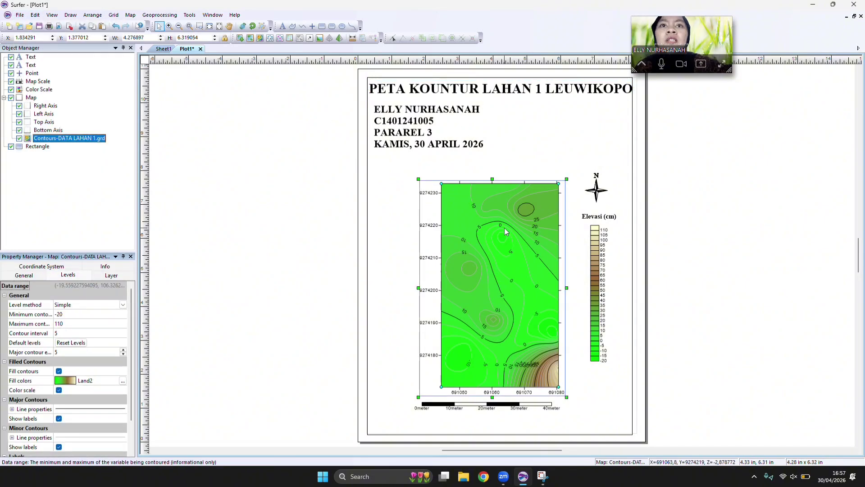
click(132, 16)
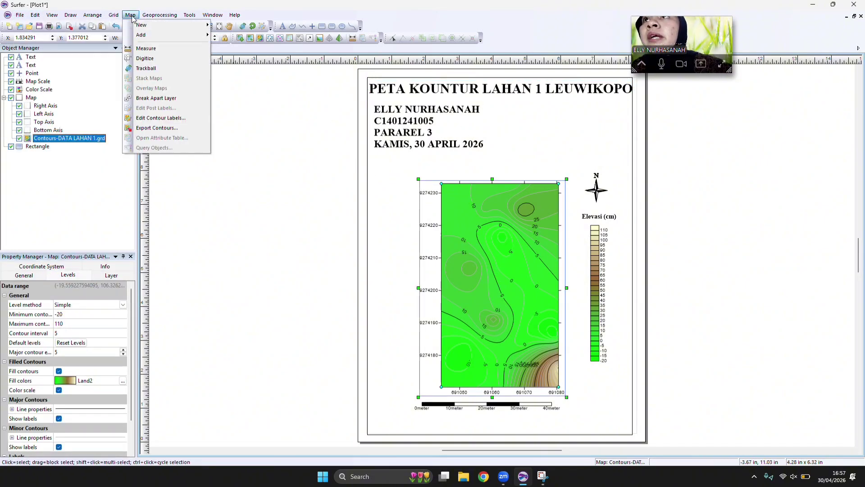
mouse_move(144, 27)
click(236, 35)
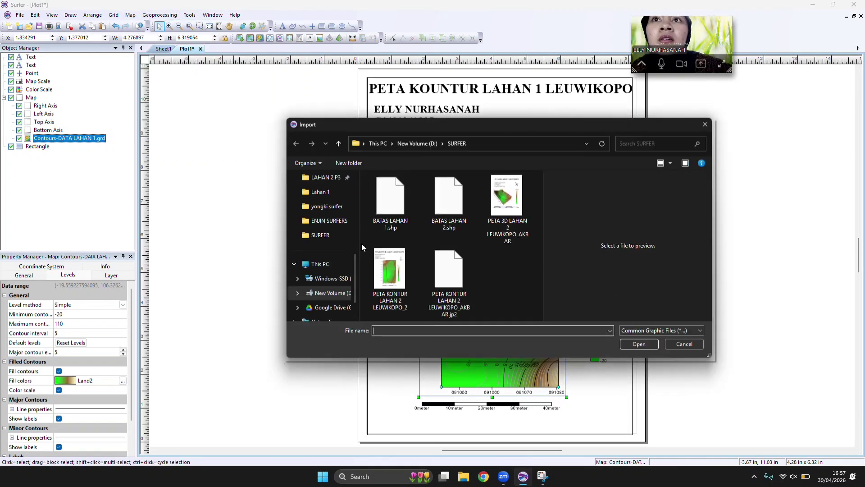
click(397, 208)
double_click(396, 205)
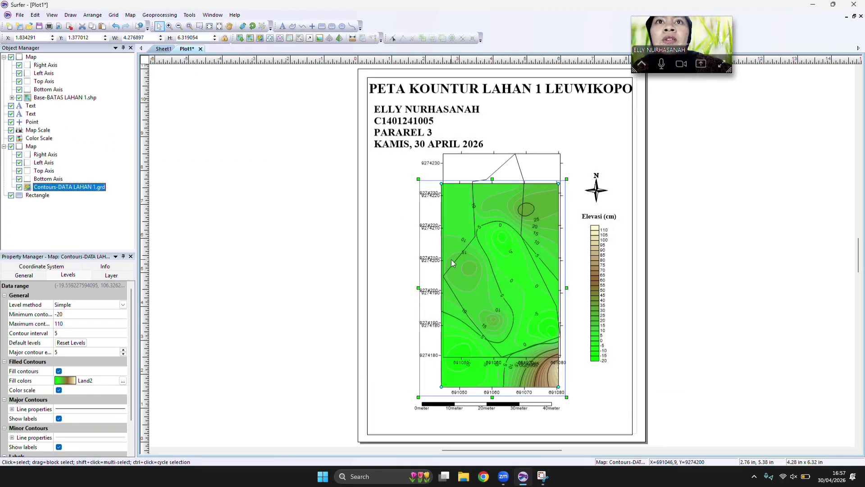
mouse_move(506, 162)
mouse_down()
mouse_move(504, 176)
mouse_move(513, 162)
mouse_up()
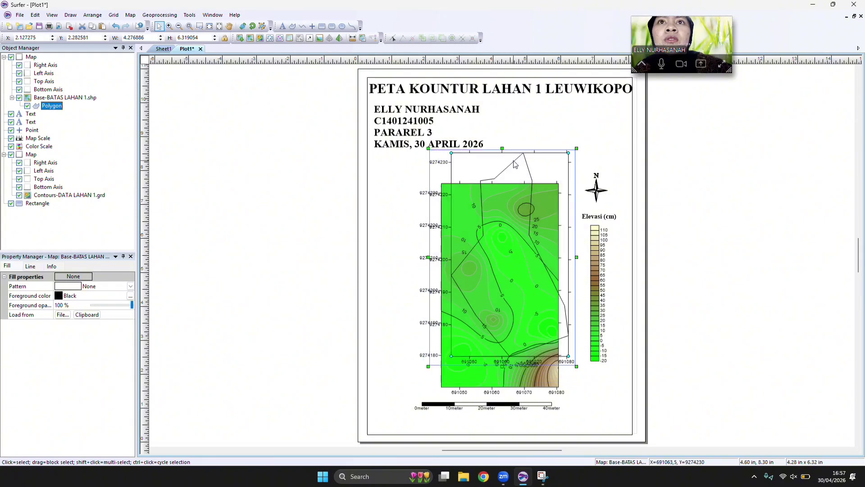
drag(512, 232, 509, 246)
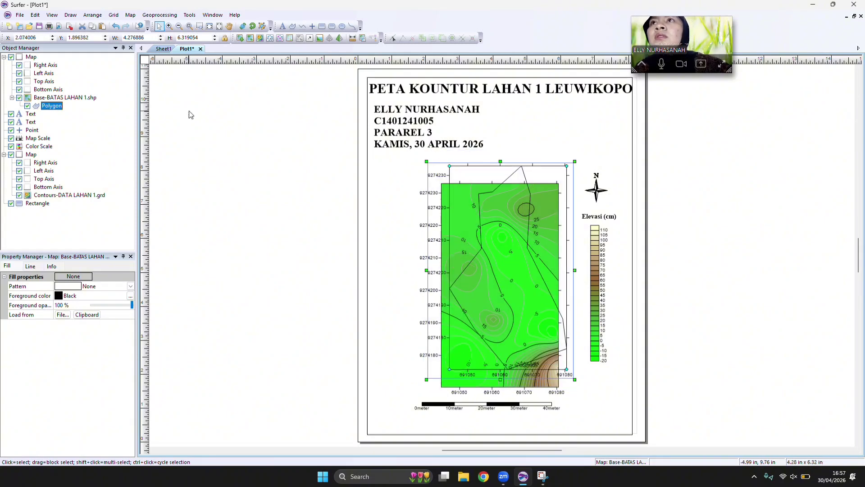
Try adding BATAS LAHAN 1.shp as another base layer within the separate boundary map.
click(130, 15)
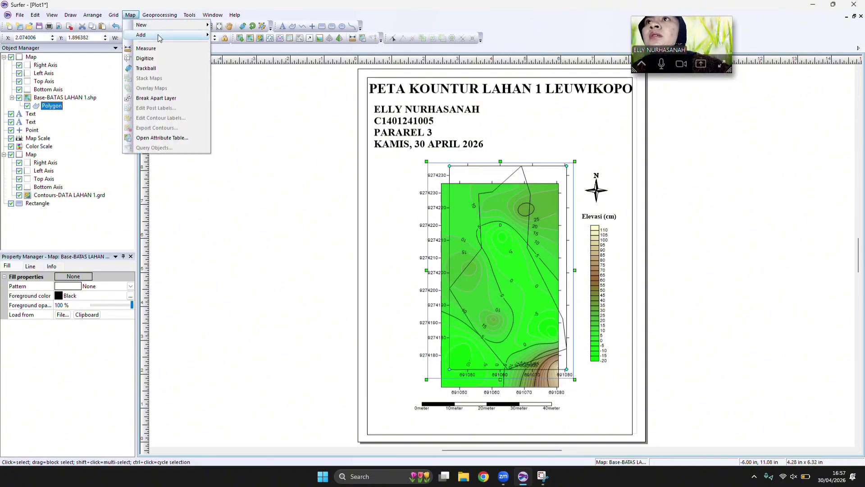
mouse_move(159, 37)
click(237, 44)
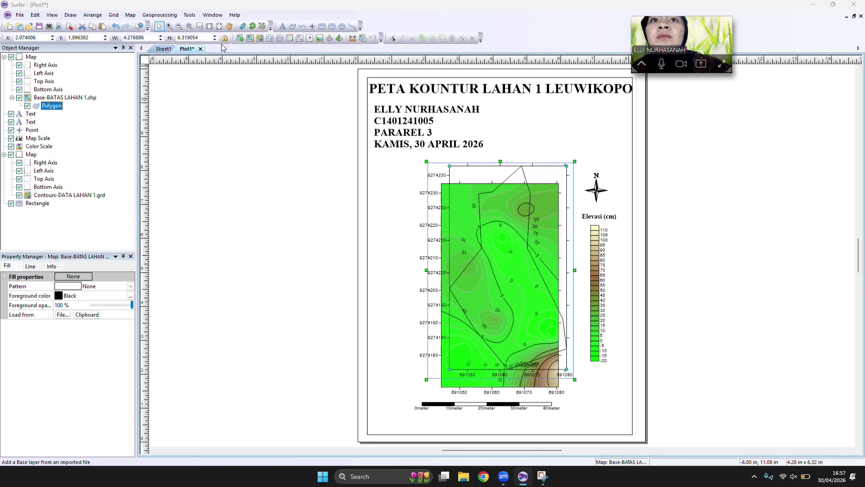
double_click(390, 196)
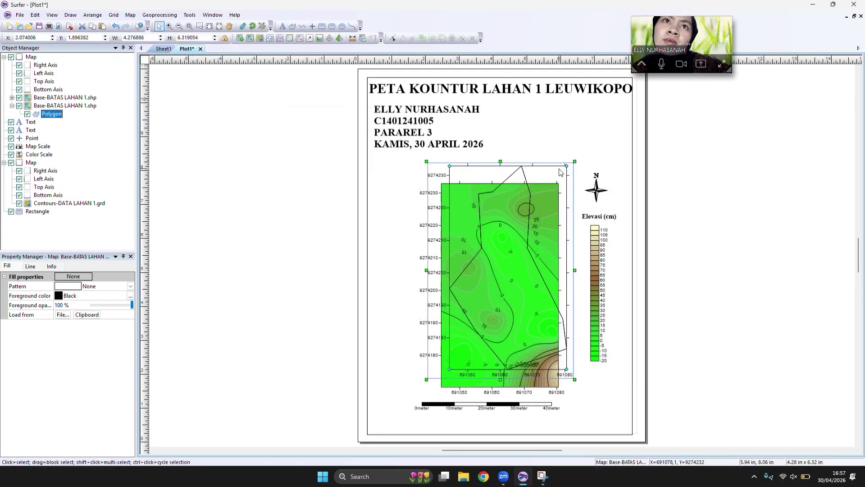
Undo the separate boundary map and its extra base layer, keeping the LEUWIKOPO title correction.
mouse_move(116, 21)
mouse_down()
mouse_move(108, 75)
mouse_move(72, 41)
mouse_move(124, 24)
mouse_up()
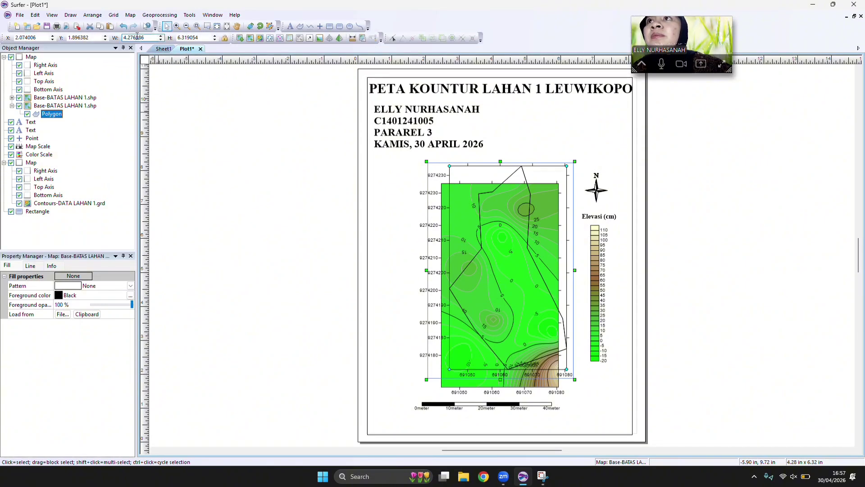
click(123, 26)
click(124, 27)
click(123, 27)
click(124, 27)
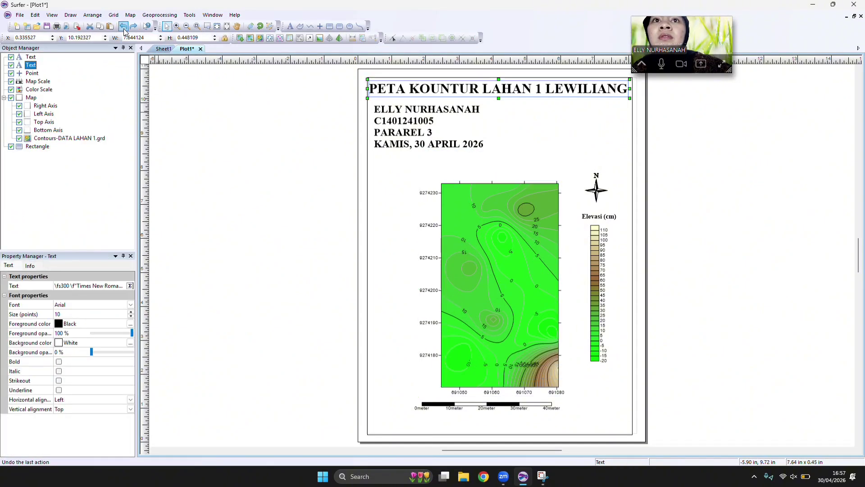
click(133, 26)
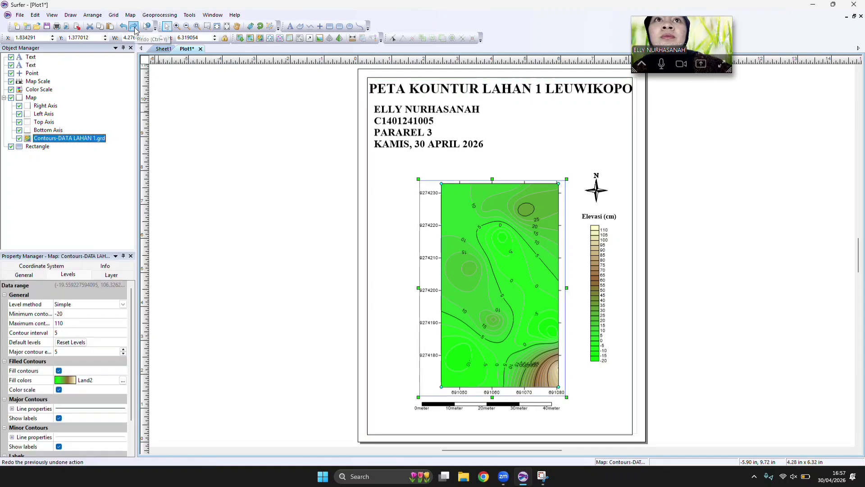
Add BATAS LAHAN 1.shp as a base layer to the existing contour map.
click(131, 15)
mouse_move(144, 35)
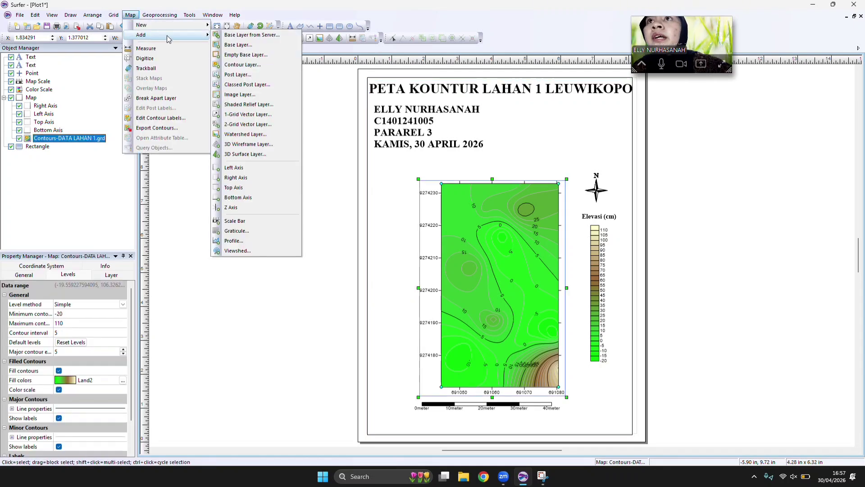
click(232, 47)
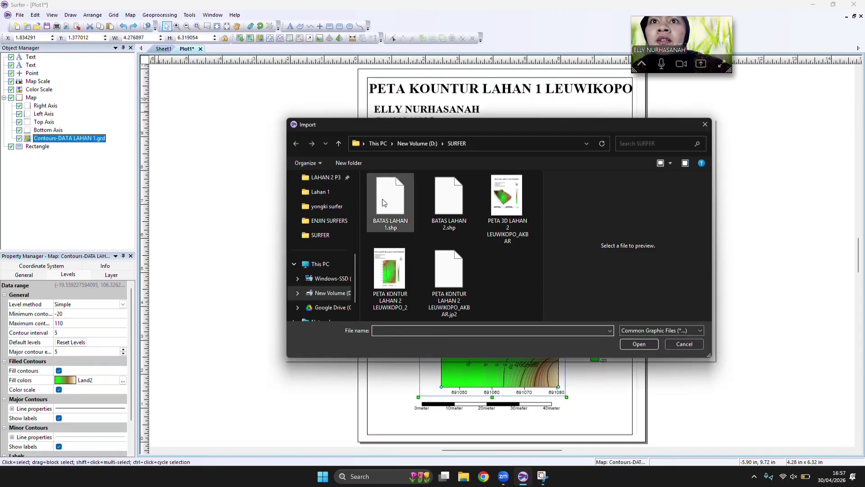
double_click(383, 201)
click(464, 268)
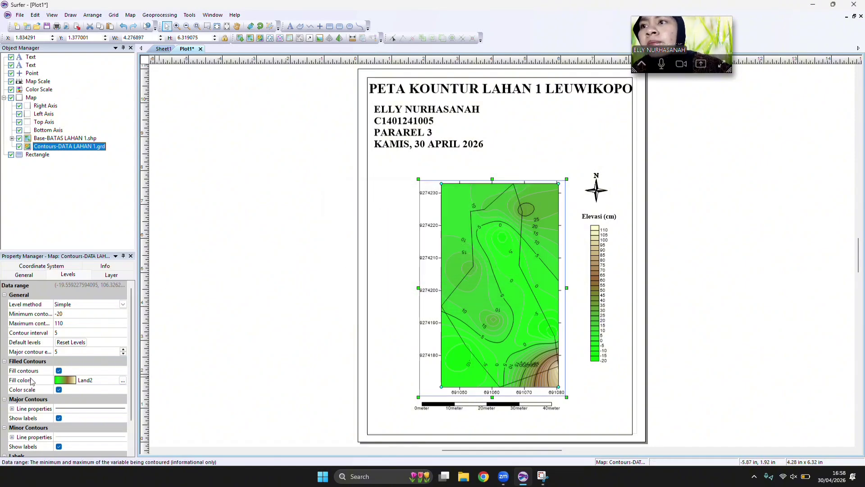
Set the boundary polygon's line color to Red and its line width to 0.05 in.
click(499, 259)
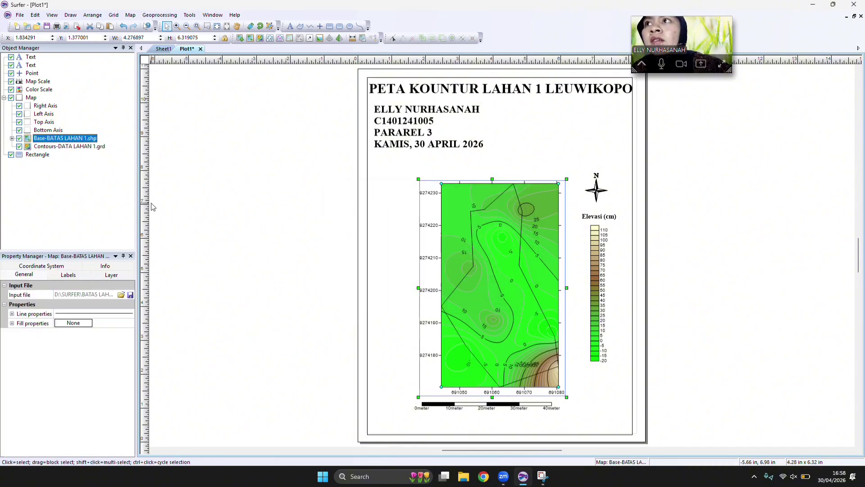
click(12, 138)
click(45, 147)
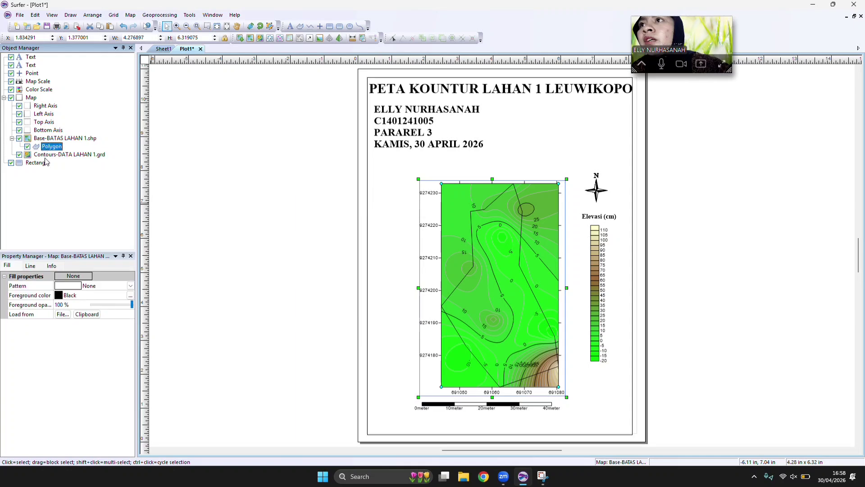
click(31, 265)
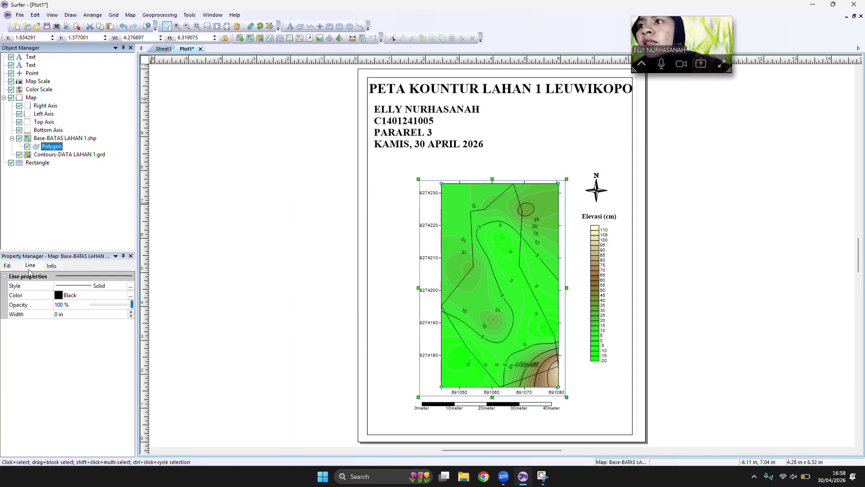
click(59, 296)
click(59, 296)
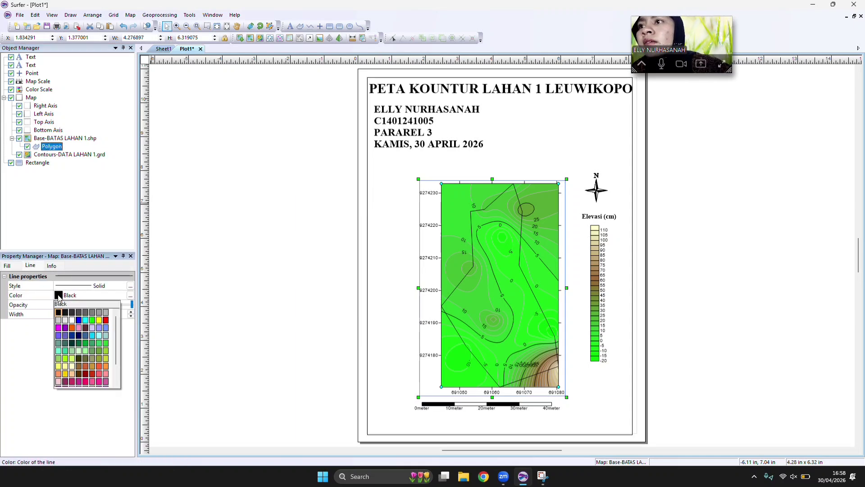
click(106, 320)
click(61, 318)
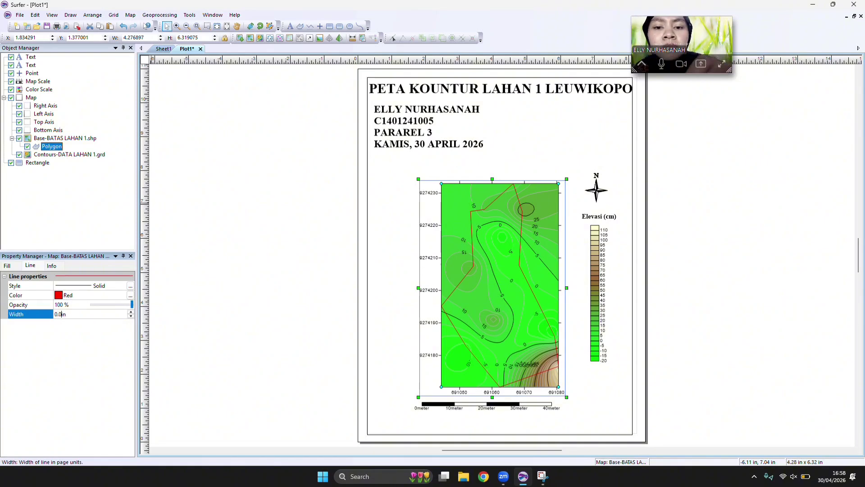
text(5)
key(Return)
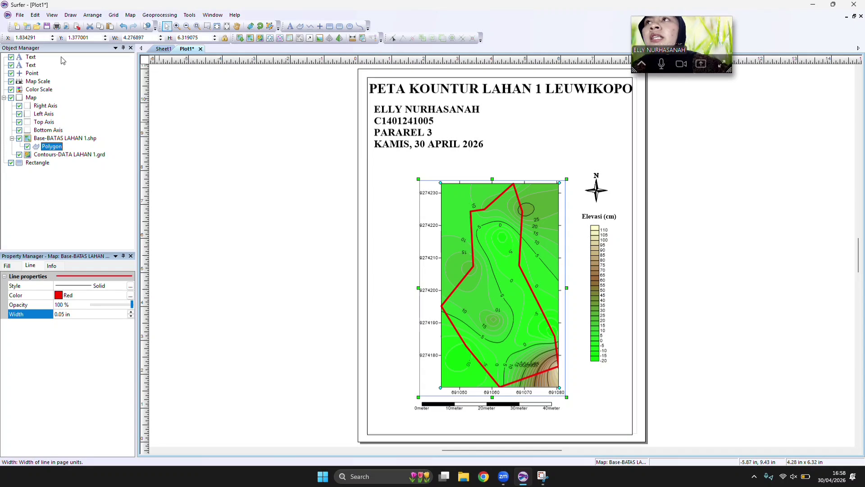
Create a new plot document and set its paper size to Letter.
click(22, 17)
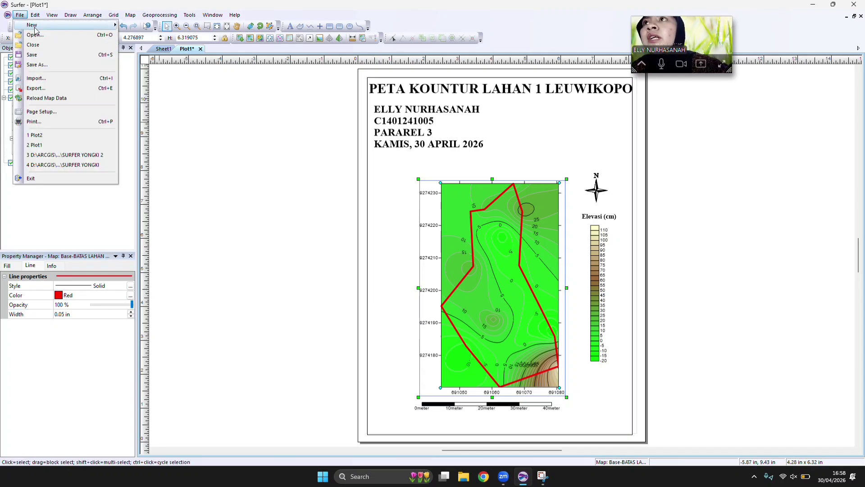
mouse_move(93, 25)
click(140, 26)
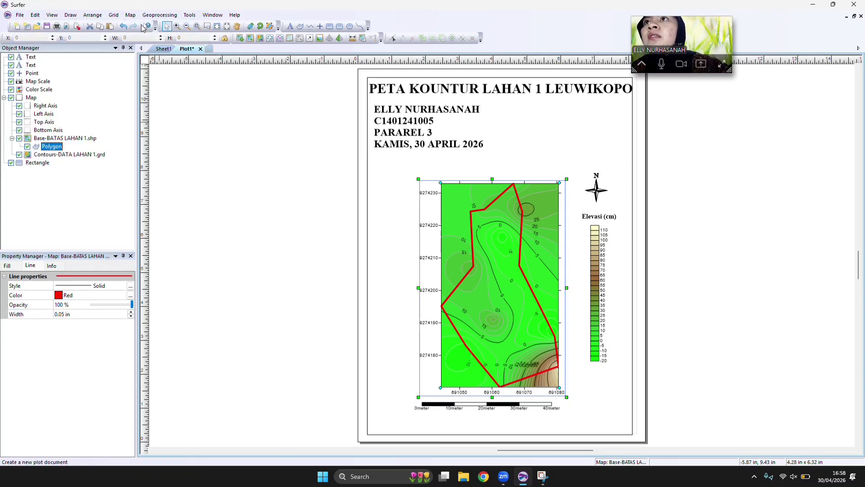
click(20, 15)
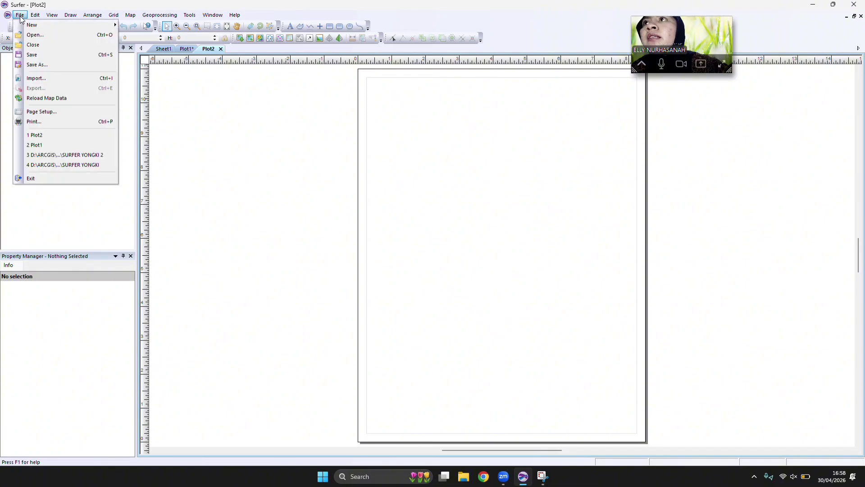
click(72, 112)
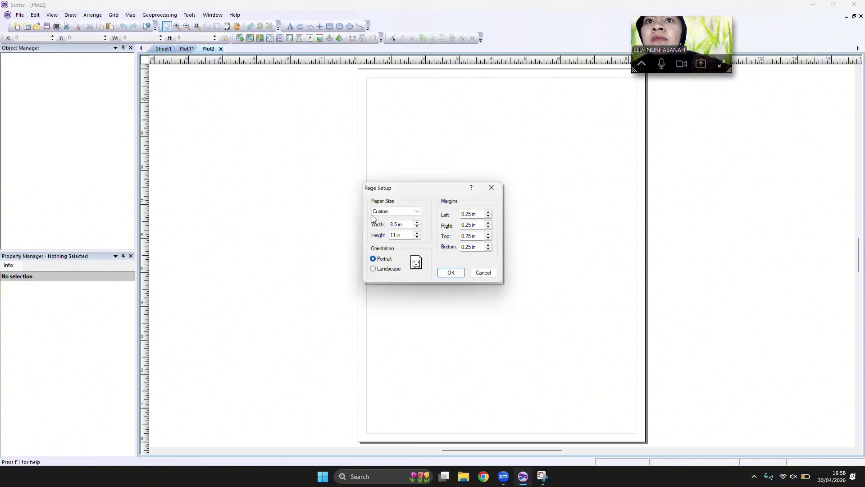
click(412, 212)
click(406, 220)
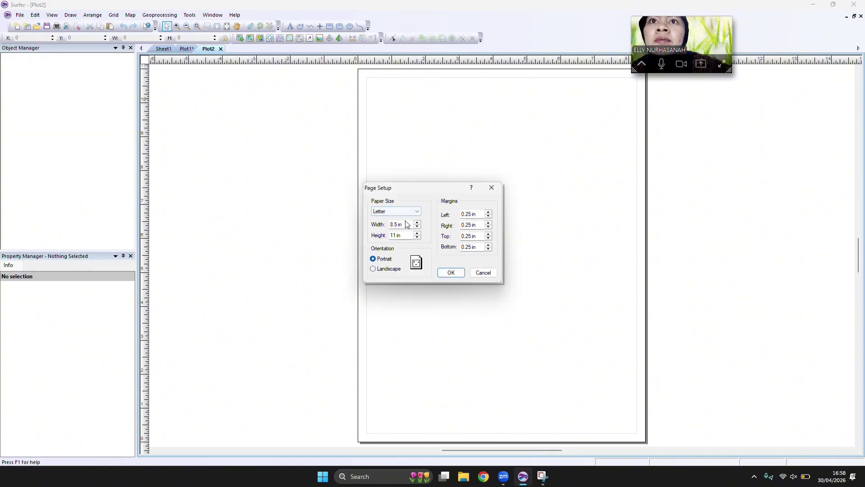
click(451, 273)
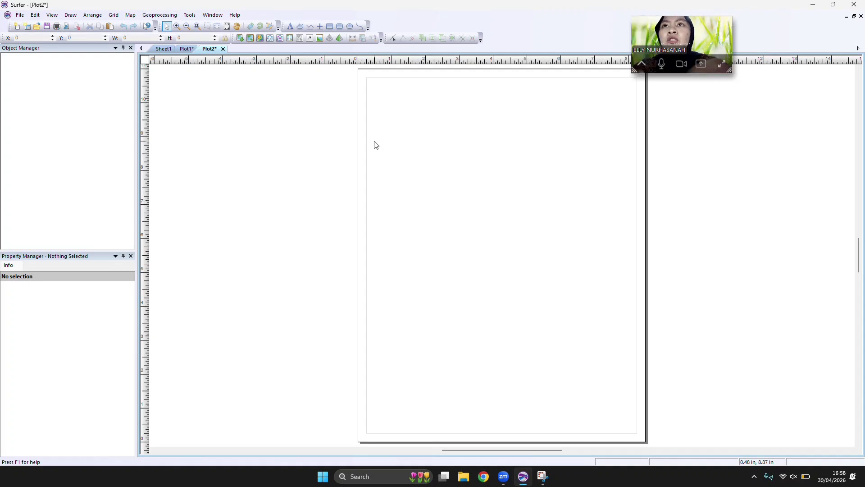
Draw a rectangular frame along the page margins of the blank plot.
click(320, 25)
click(330, 26)
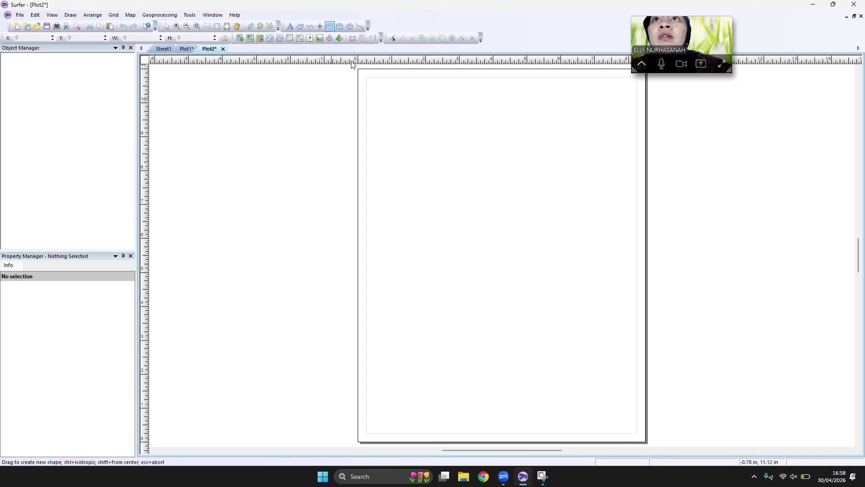
mouse_move(366, 79)
mouse_down()
mouse_move(581, 258)
mouse_move(635, 340)
mouse_move(637, 432)
mouse_up()
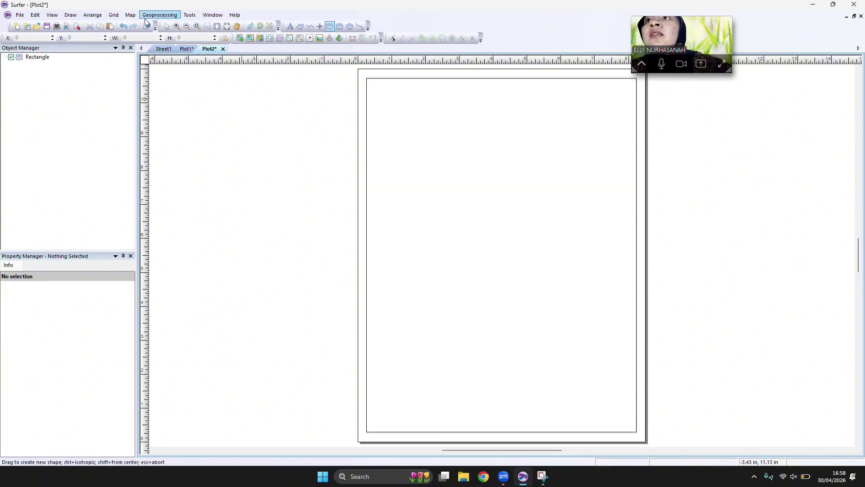
Create a 3D surface map from the DATA LAHAN 1 grid.
click(131, 14)
mouse_move(149, 26)
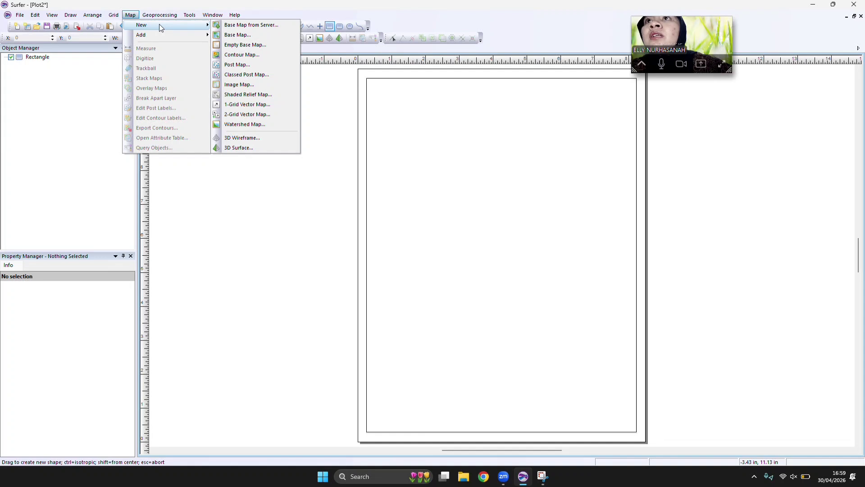
click(245, 150)
click(377, 185)
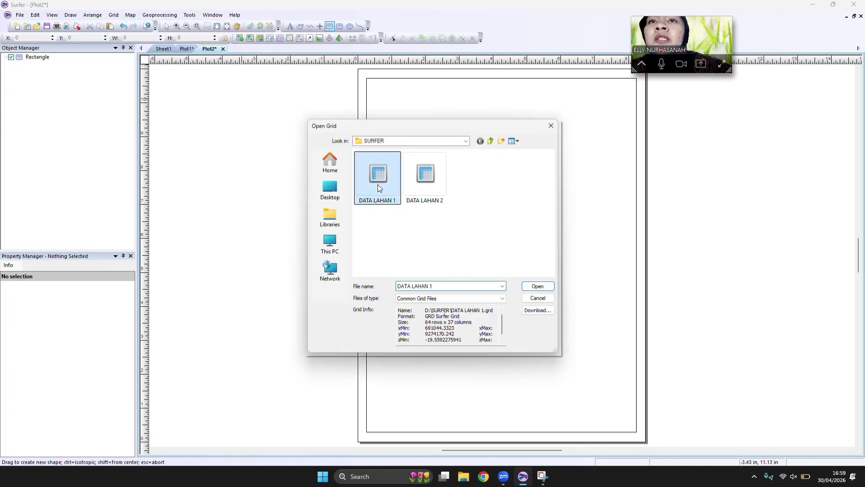
double_click(377, 185)
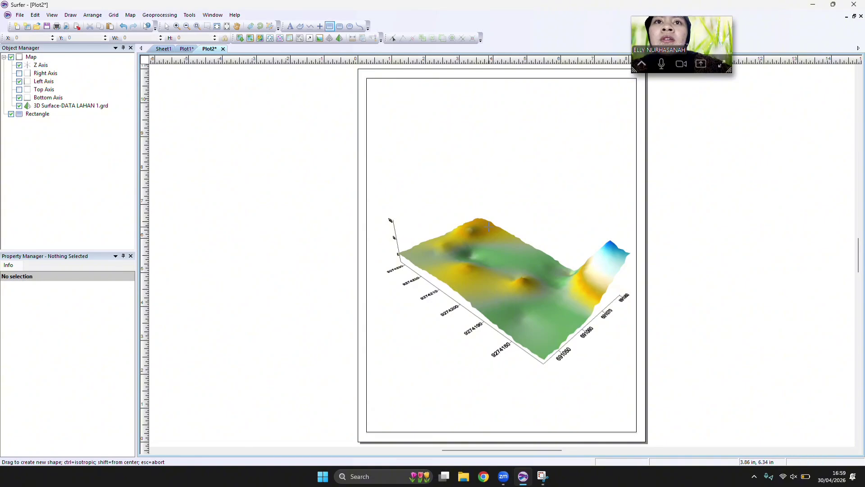
Set the 3D surface's upper material color to the Land2 colormap.
click(167, 26)
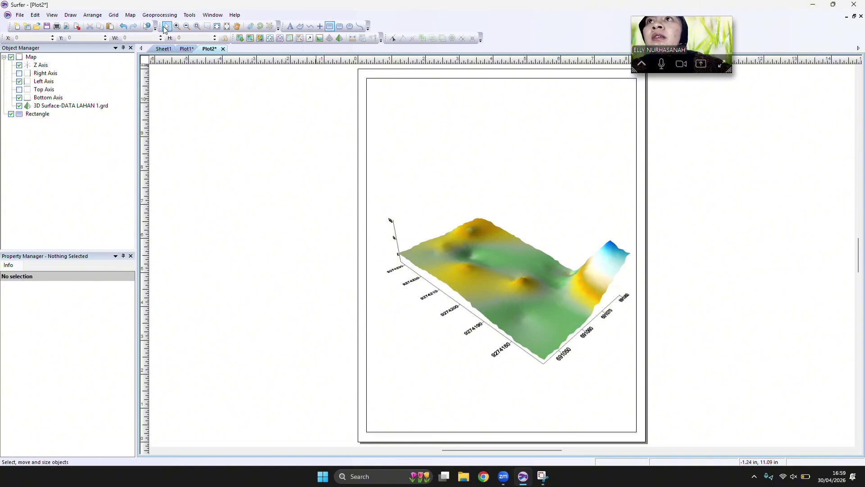
click(439, 244)
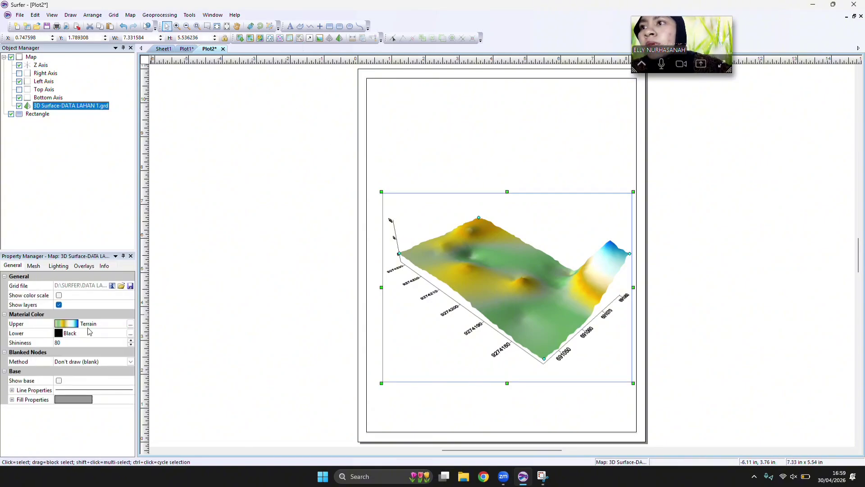
click(75, 325)
scroll(100, 378, down, 3)
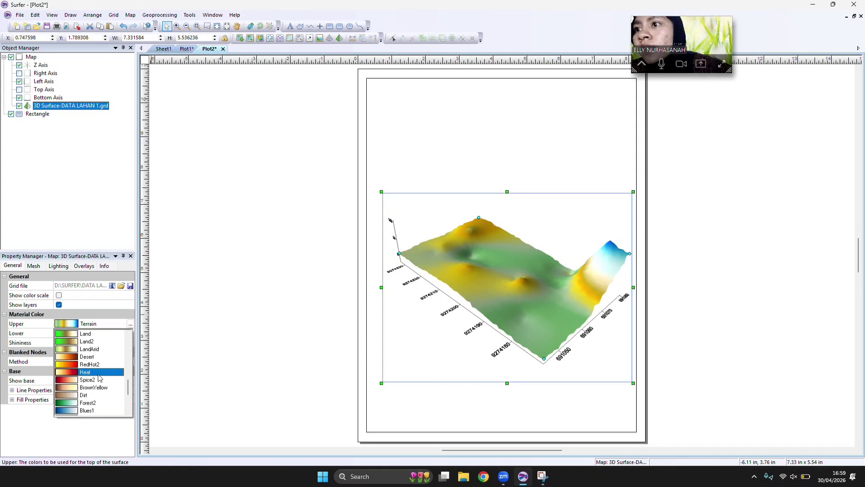
click(88, 341)
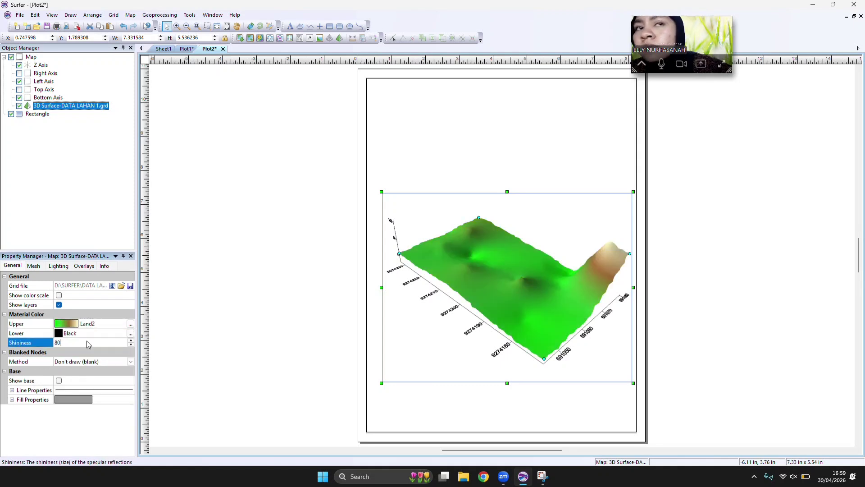
Show the 3D surface's base with a Brown fill, and set the lower material color to Brown.
click(58, 381)
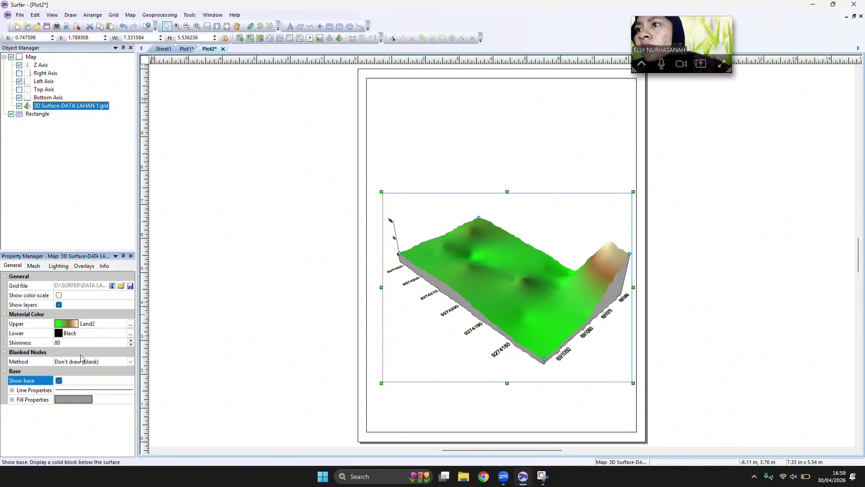
click(12, 400)
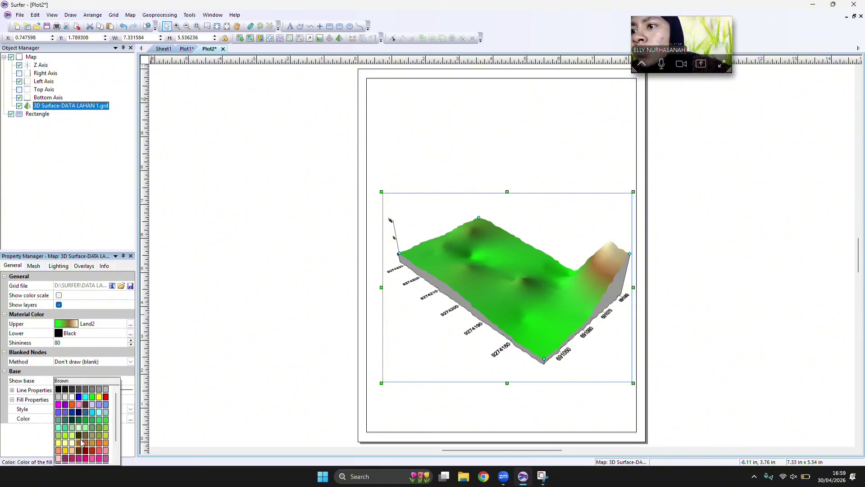
click(79, 443)
click(61, 335)
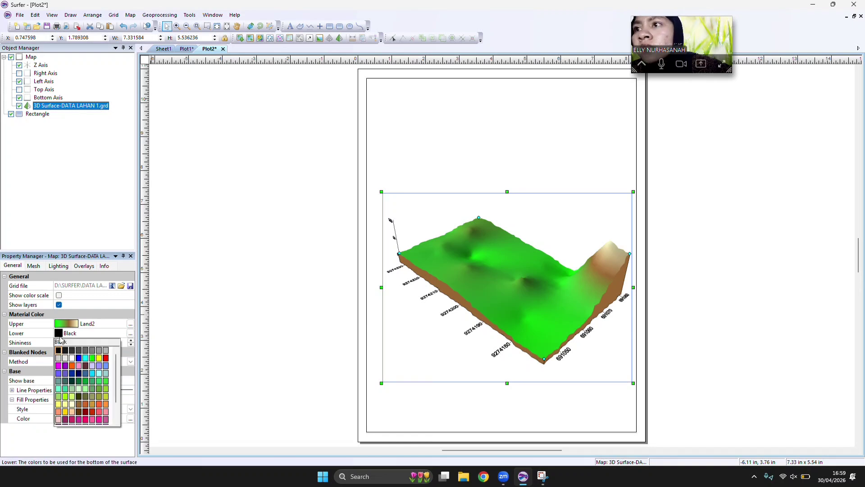
click(79, 408)
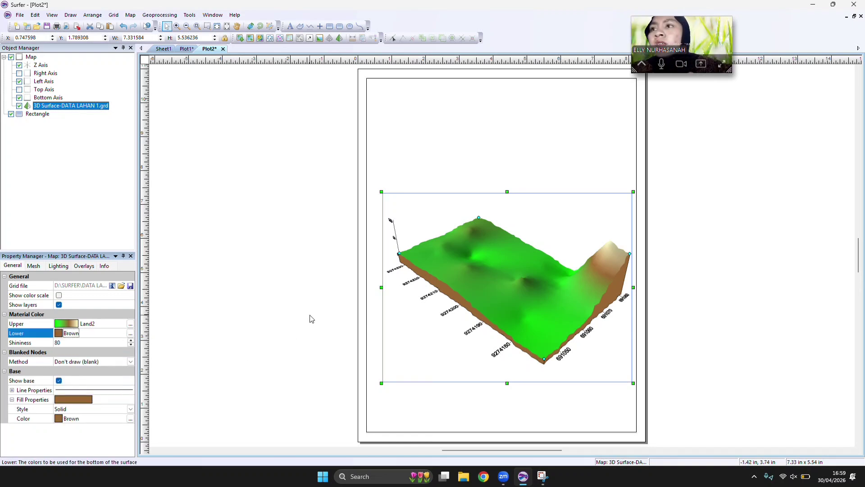
Turn on the color scale for the 3D surface.
click(12, 269)
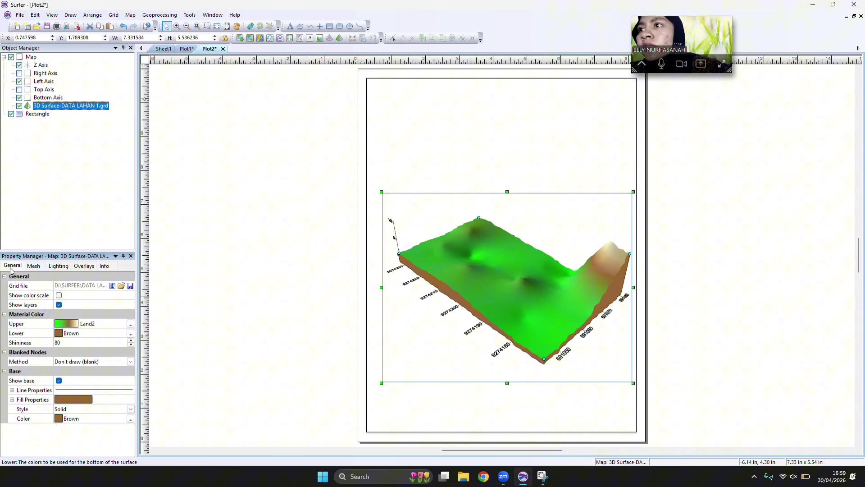
click(33, 267)
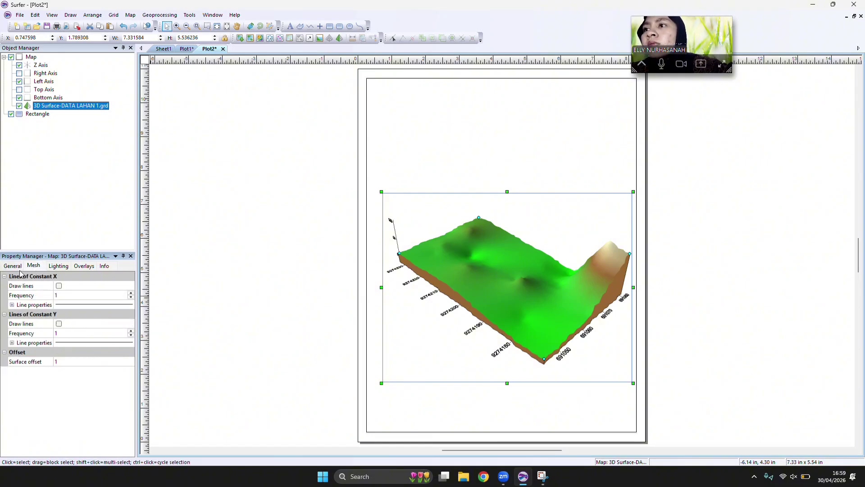
click(13, 266)
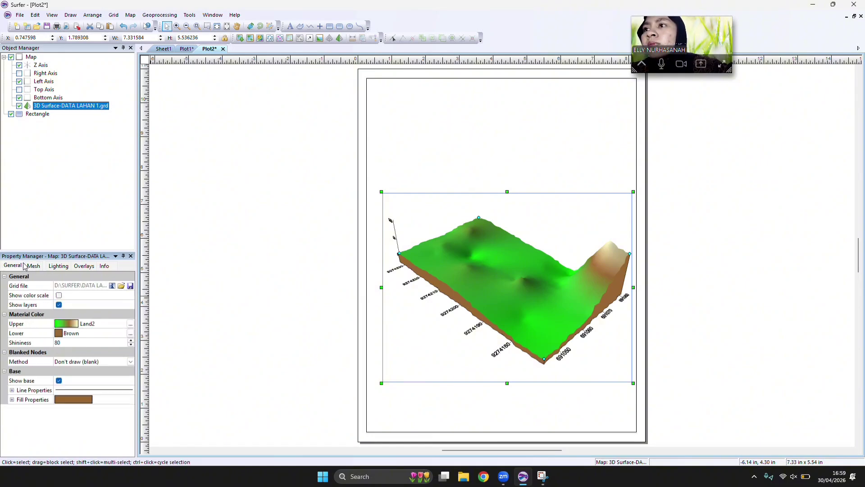
click(60, 295)
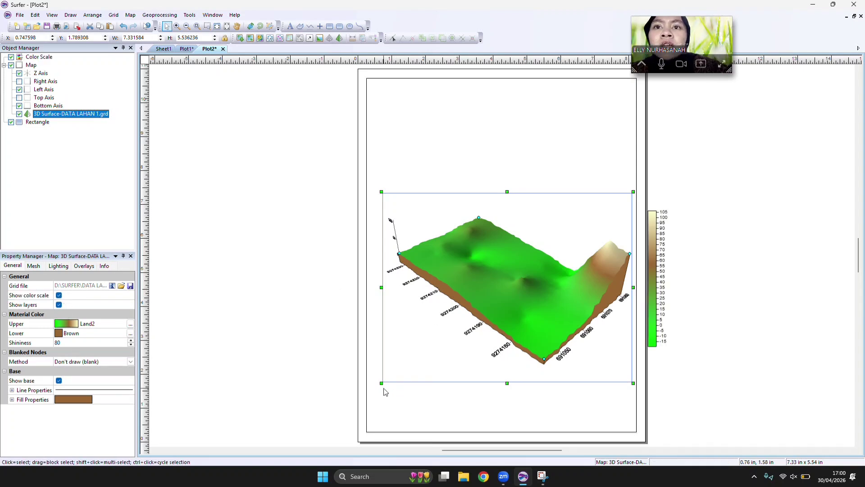
Shrink the 3D surface map to about 6.31 x 4.76 in and arrange it and the color scale side by side inside the frame.
drag(382, 383, 417, 360)
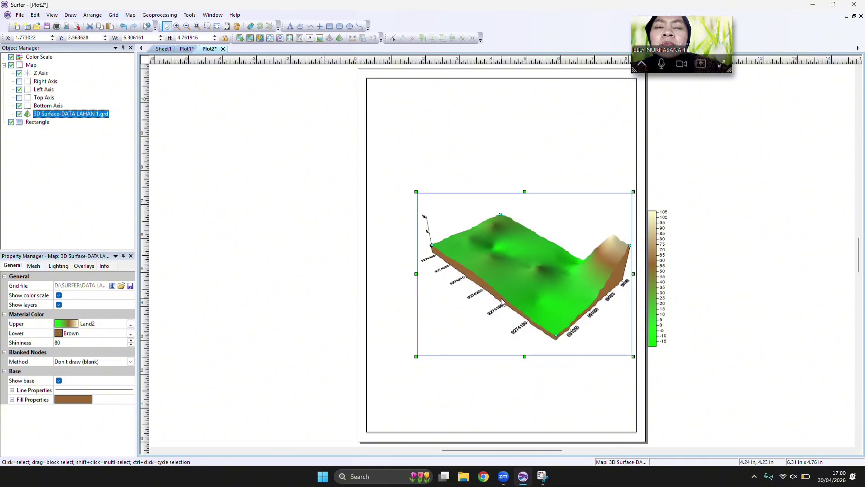
drag(499, 299, 456, 317)
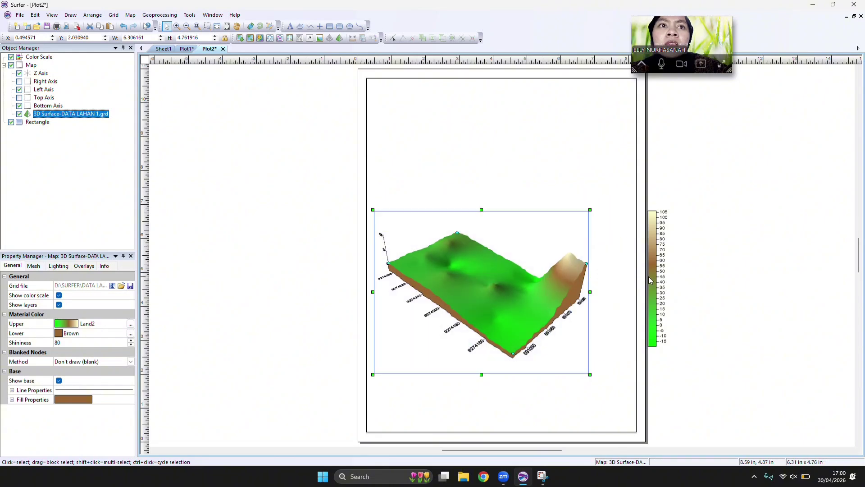
drag(650, 279, 614, 277)
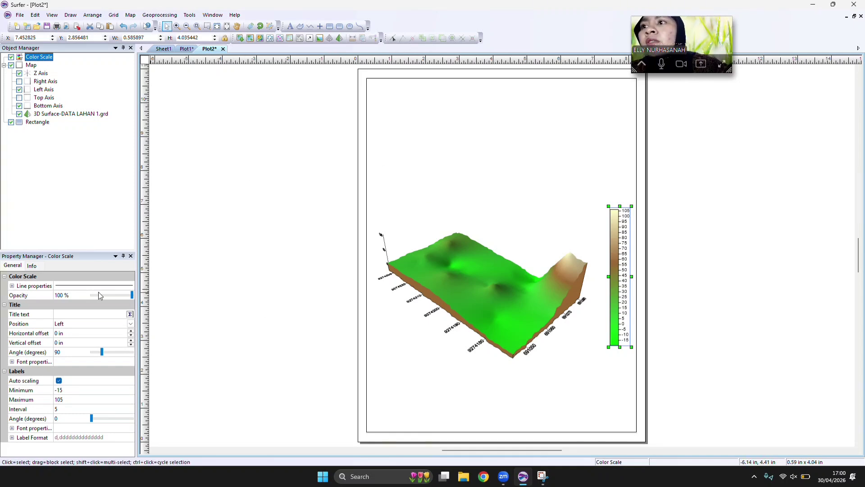
Open the color scale's title text for editing and set its font to bold Times New Roman.
click(516, 283)
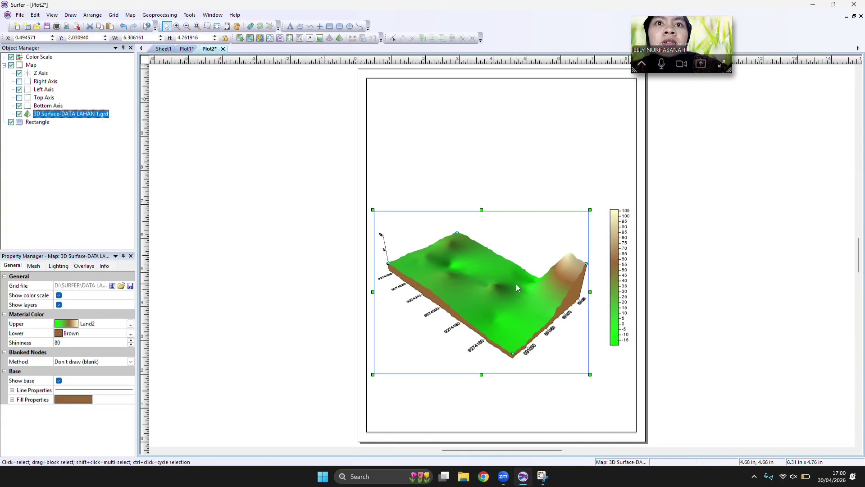
click(621, 271)
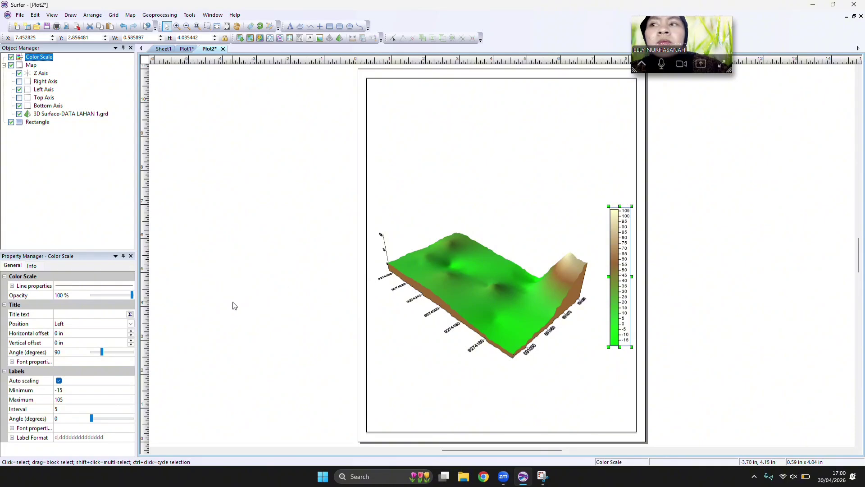
click(130, 317)
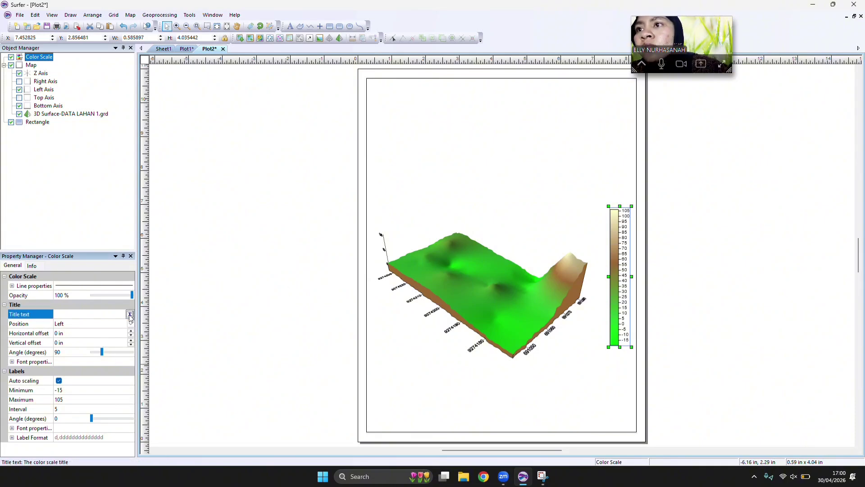
click(130, 315)
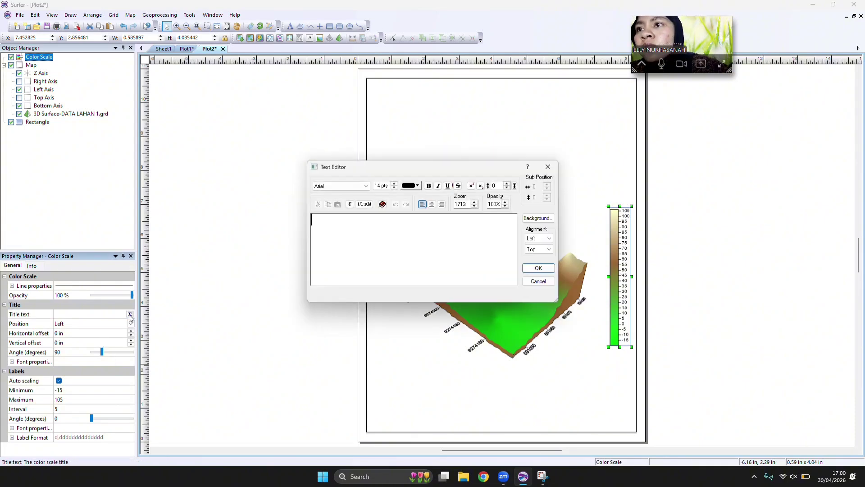
click(365, 189)
key(t)
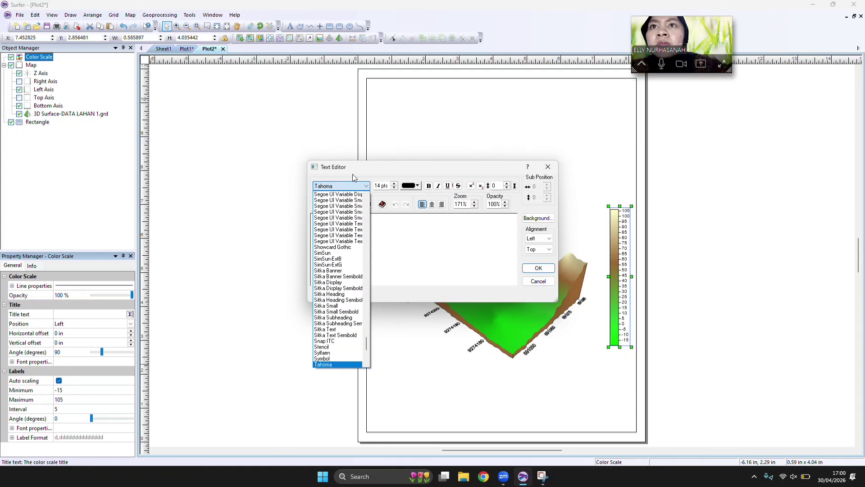
scroll(338, 279, down, 10)
click(336, 306)
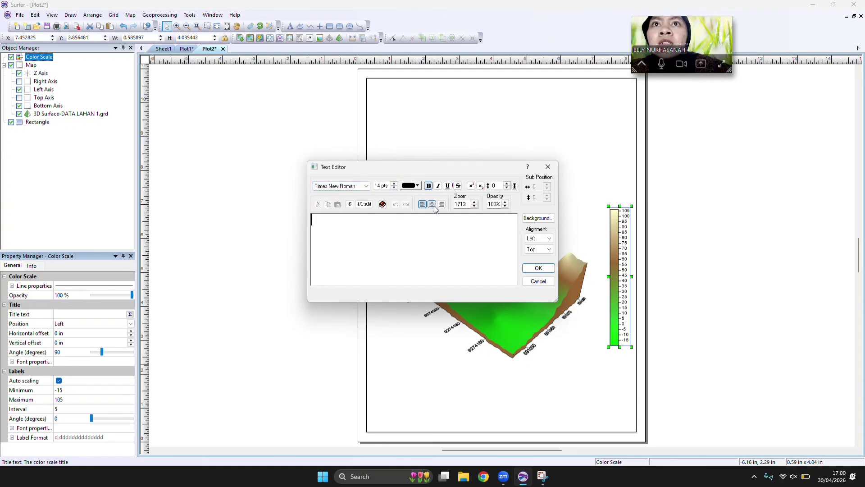
Enter "Elevasi (cm)" as the color scale's centered title and set the title position to Top.
text(Elev)
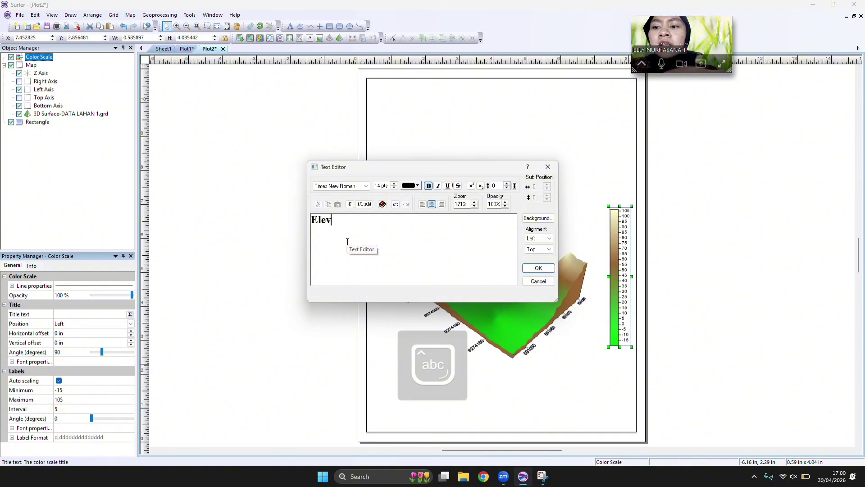
text(asi (cm)
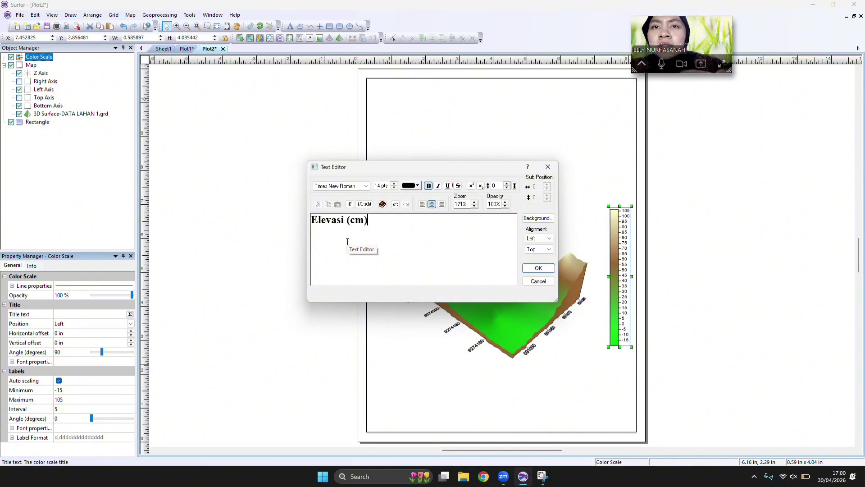
click(539, 268)
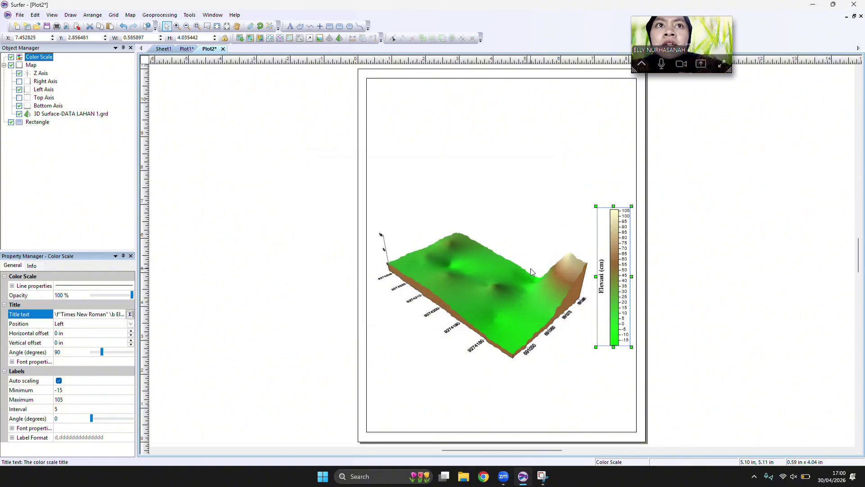
click(131, 323)
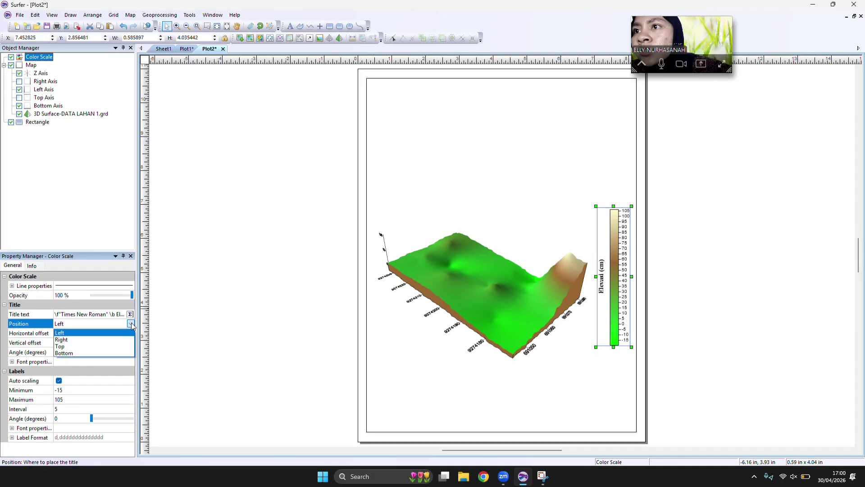
click(115, 347)
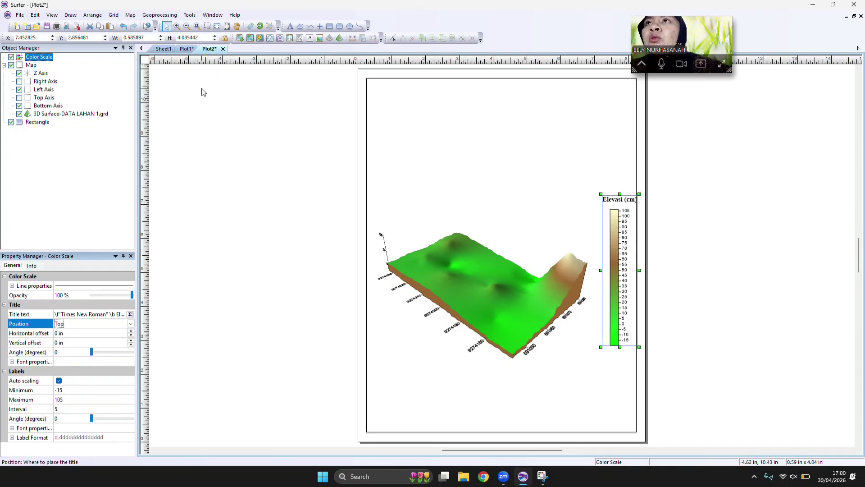
Add a scale bar to the 3D surface map and deselect the map.
click(129, 15)
click(467, 276)
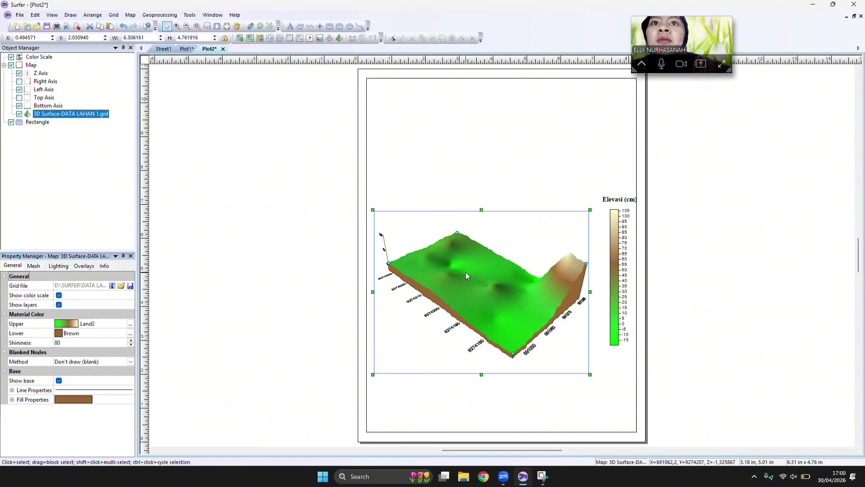
click(130, 14)
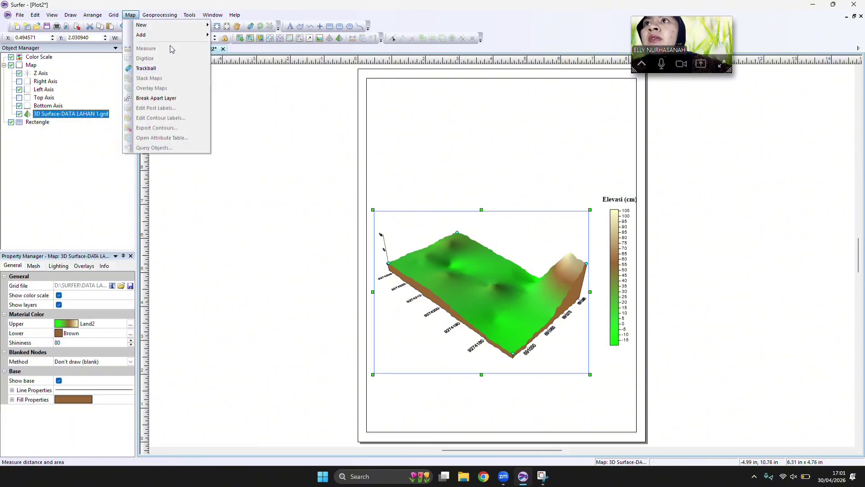
mouse_move(149, 35)
click(261, 227)
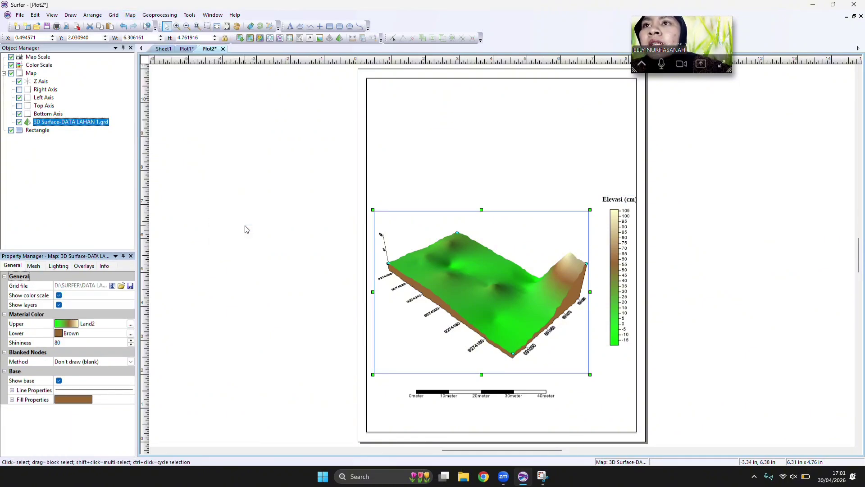
click(265, 221)
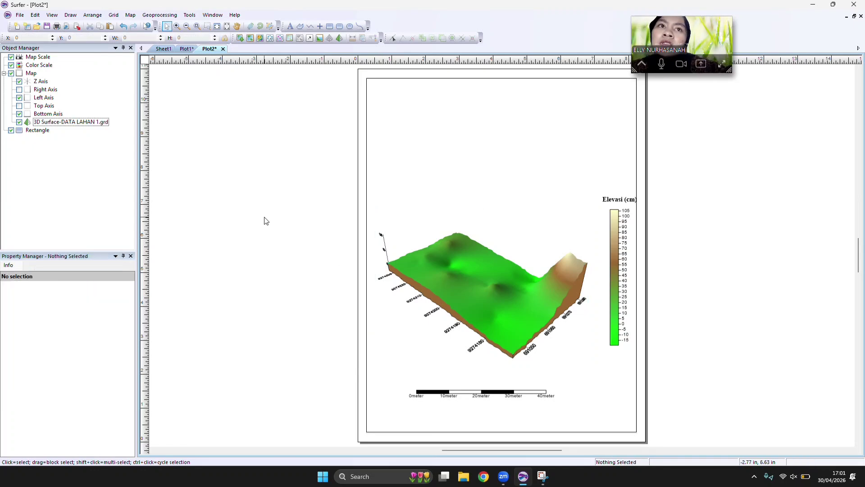
Add the BATAS LAHAN 1.shp boundary as a base layer on the 3D surface map.
click(454, 273)
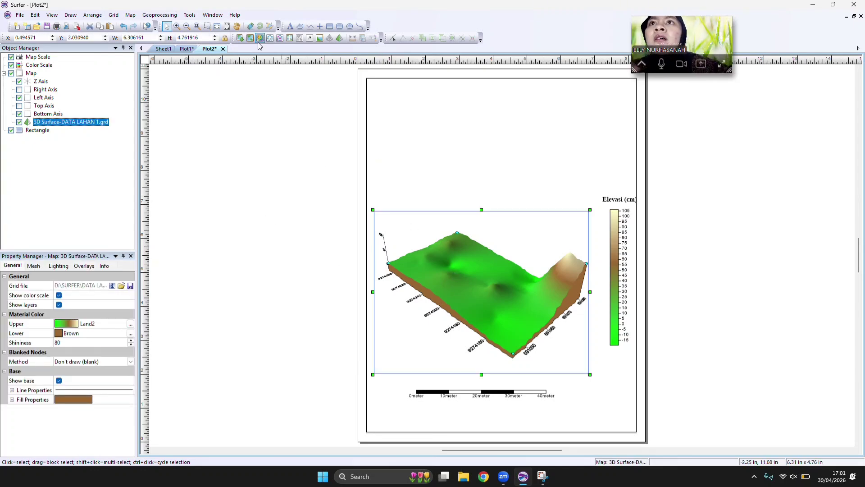
click(133, 18)
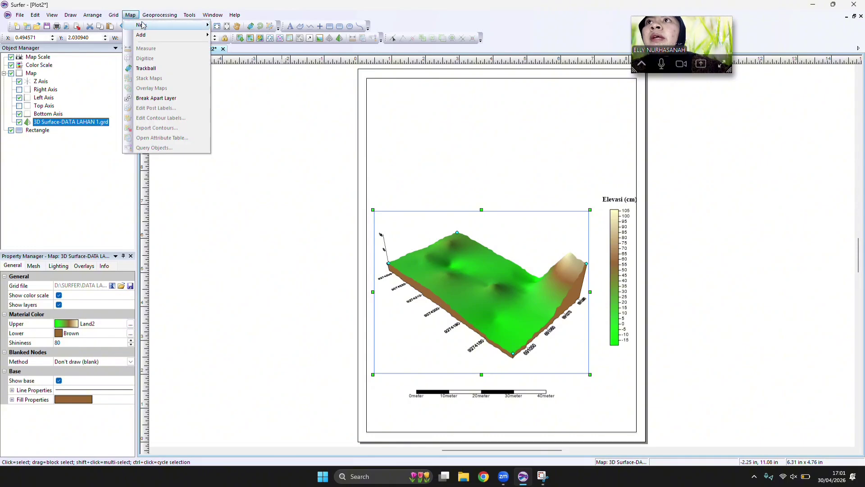
mouse_move(183, 35)
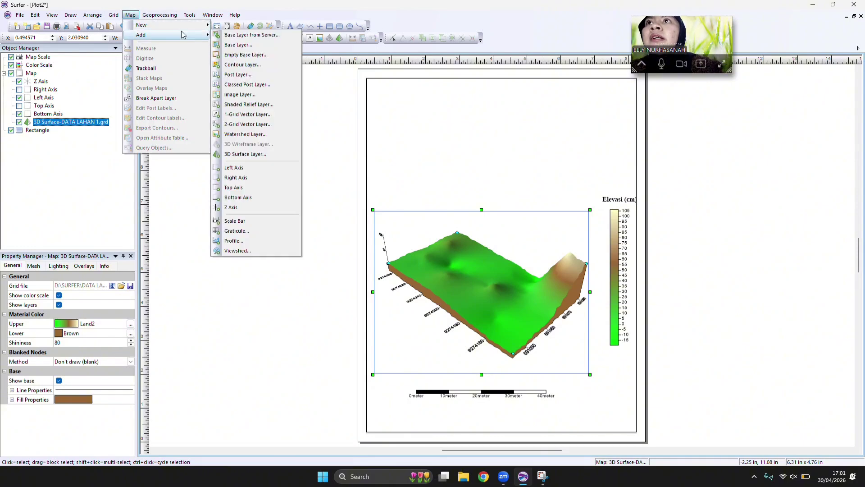
click(231, 45)
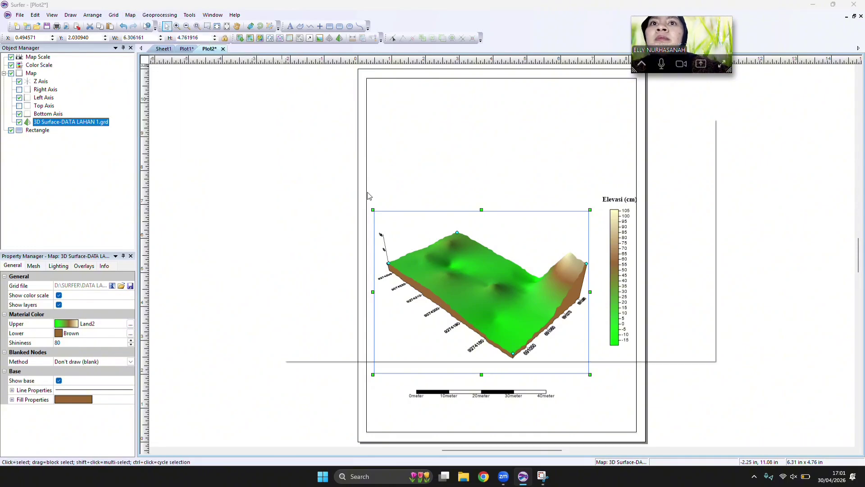
key(Escape)
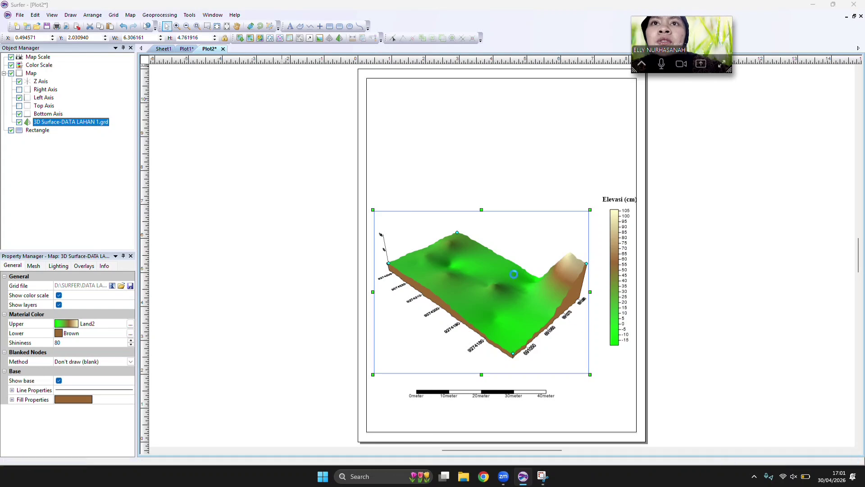
click(464, 269)
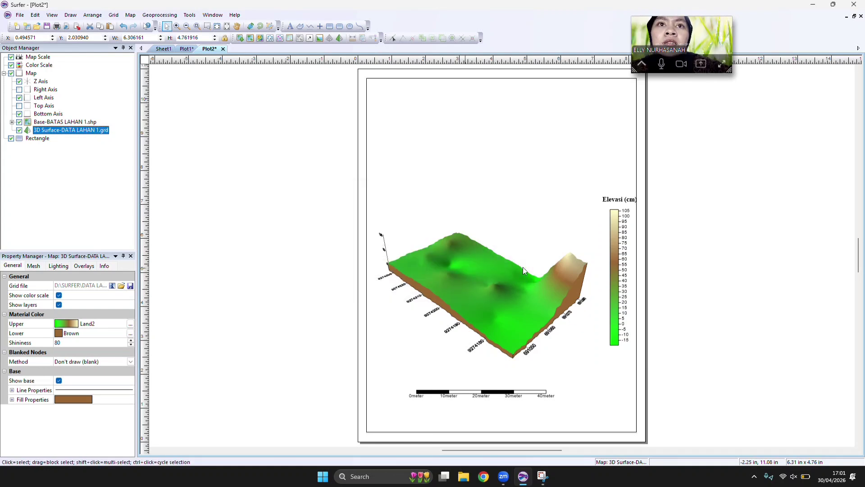
Set the boundary polygon's line color to red and its width to 0.05 in.
click(509, 276)
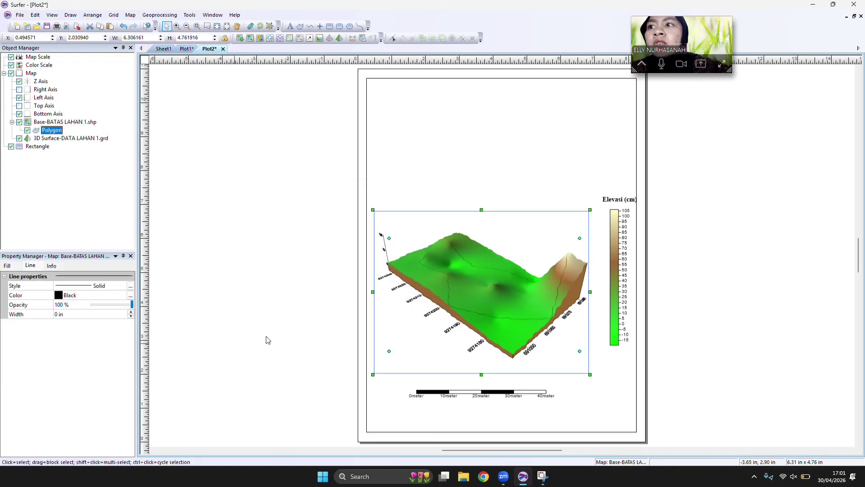
click(89, 296)
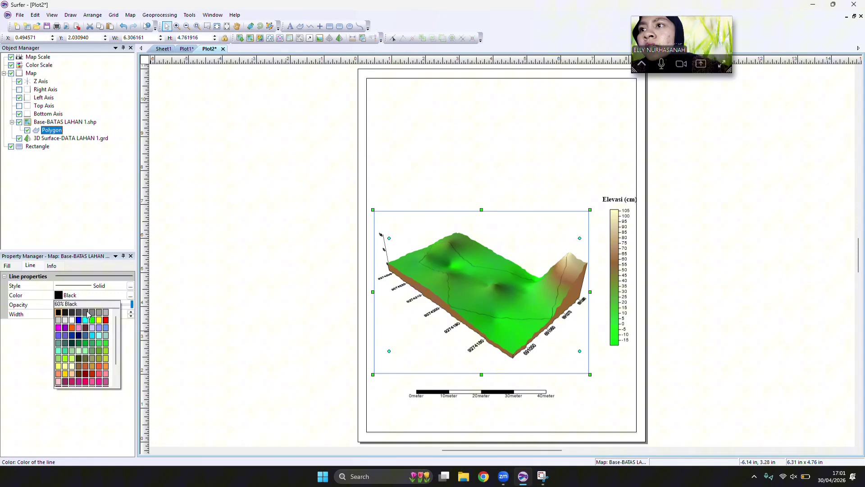
click(106, 324)
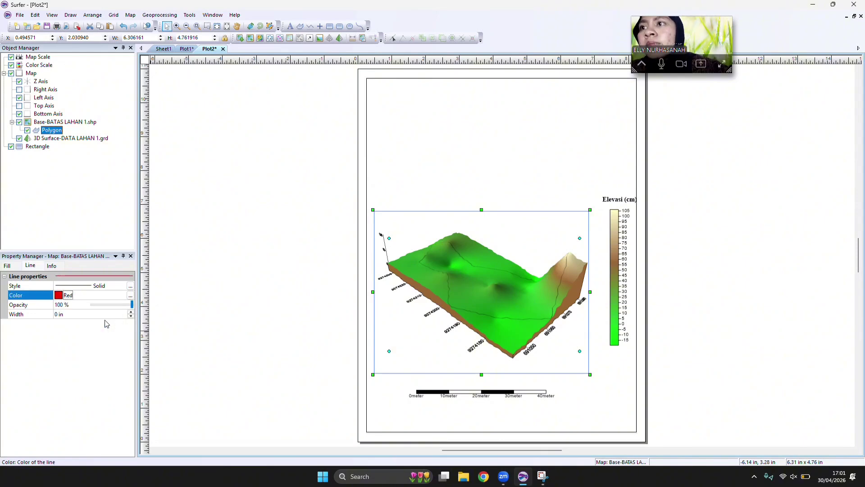
click(60, 315)
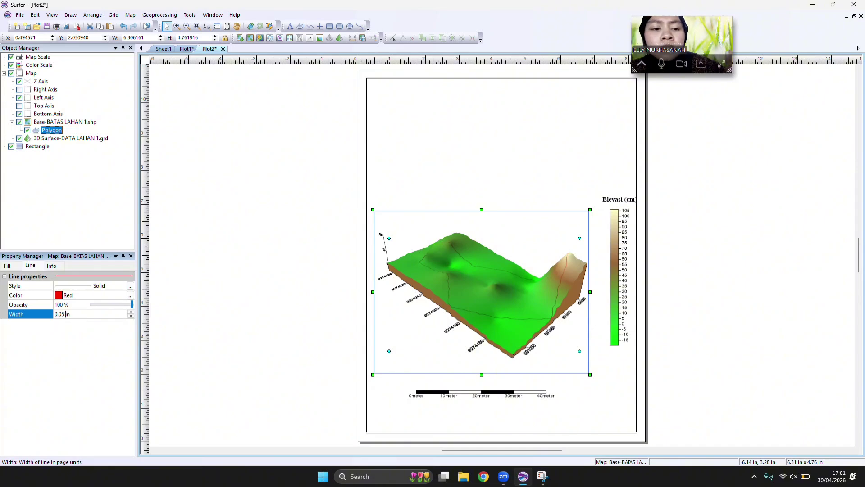
key(Return)
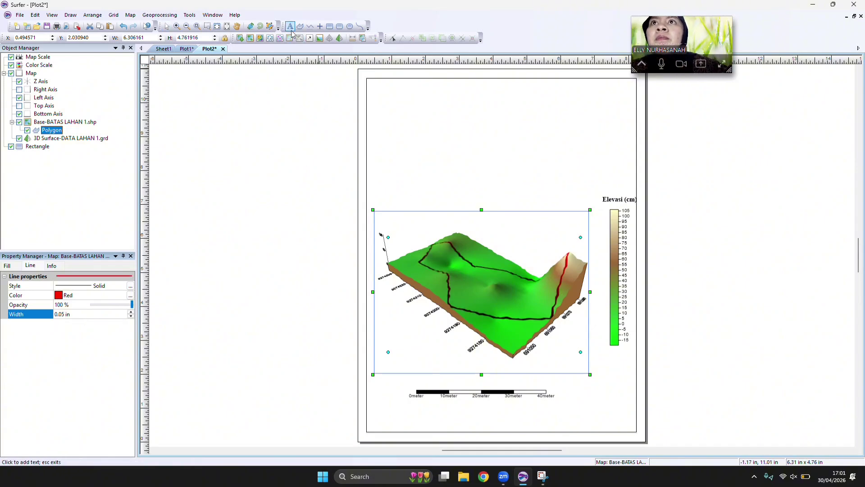
Place a point symbol beside the color scale, above the surface's peak, and enlarge it to about 1.06 x 1.06 in.
click(380, 101)
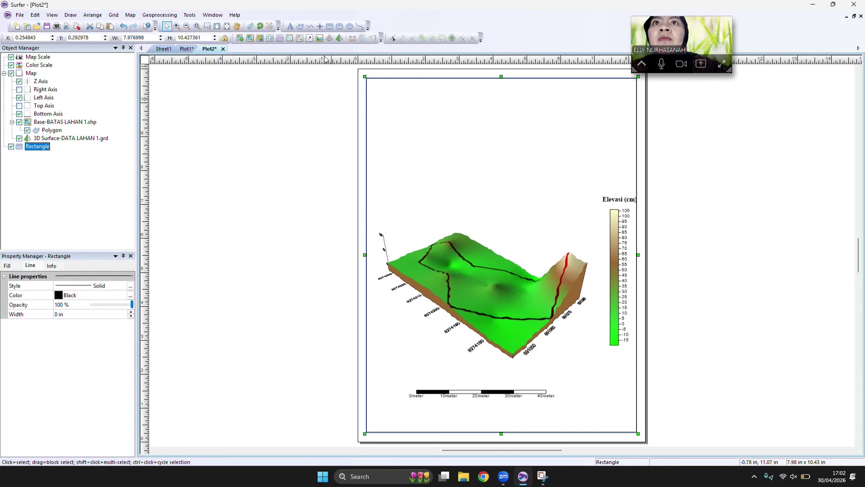
click(167, 26)
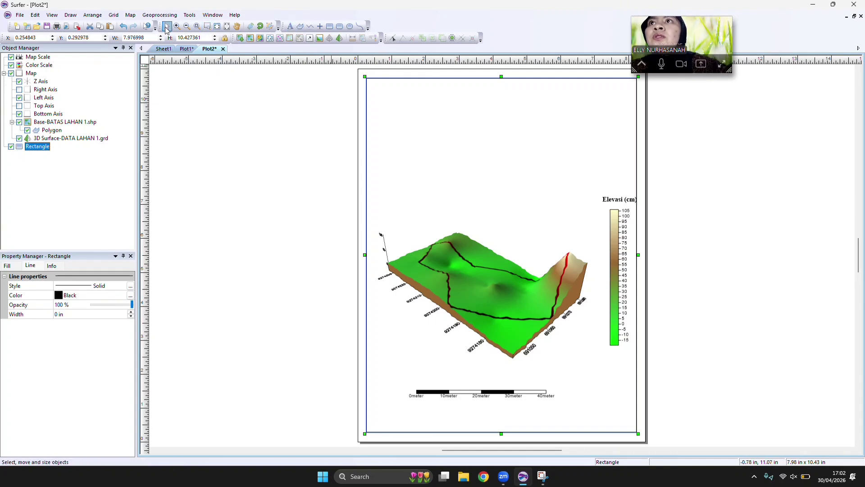
click(319, 27)
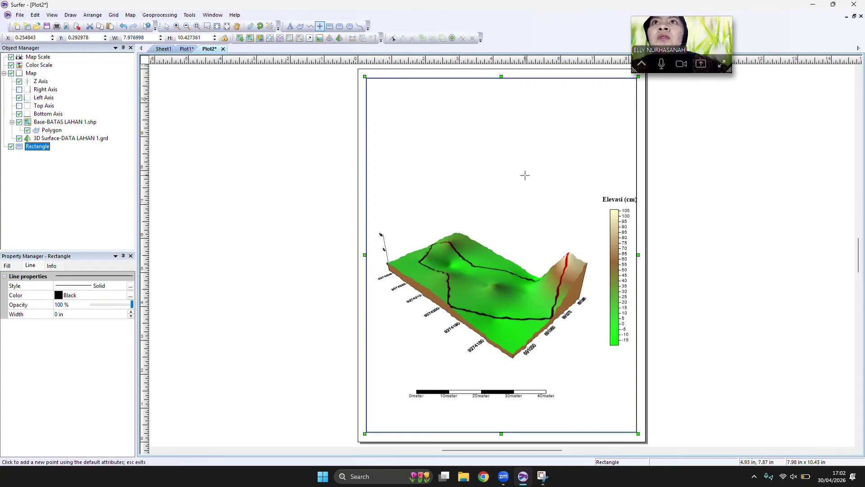
click(572, 215)
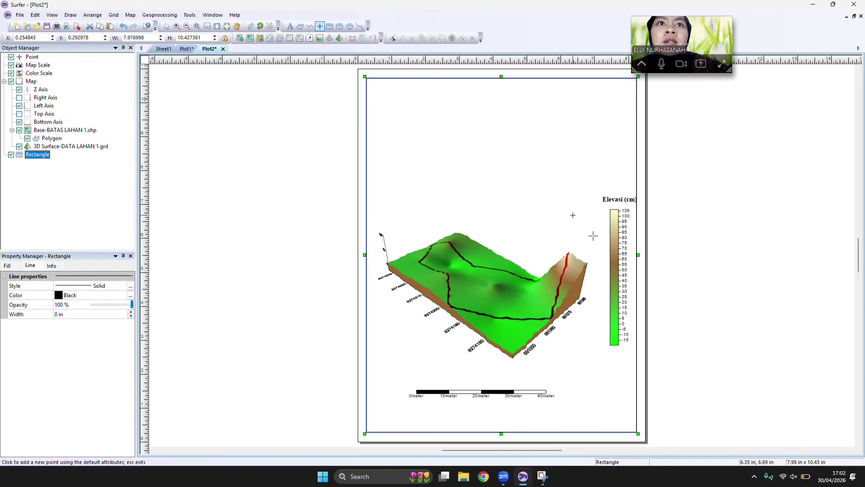
key(Escape)
click(573, 216)
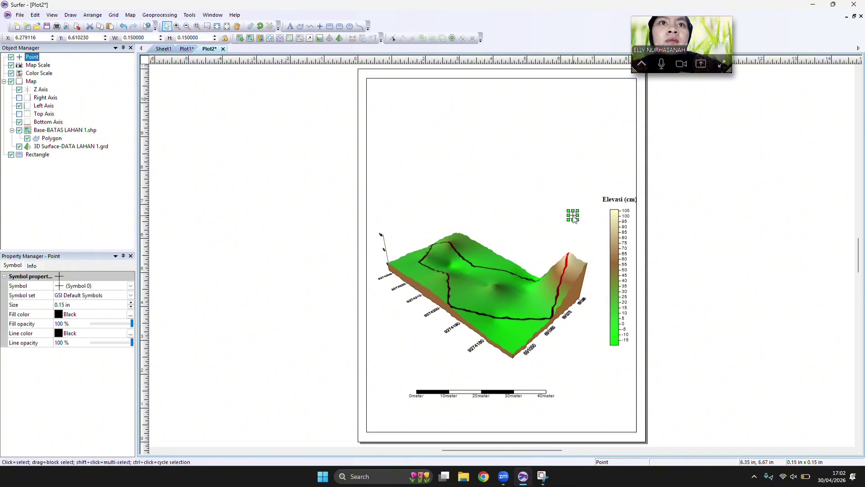
drag(580, 220, 609, 251)
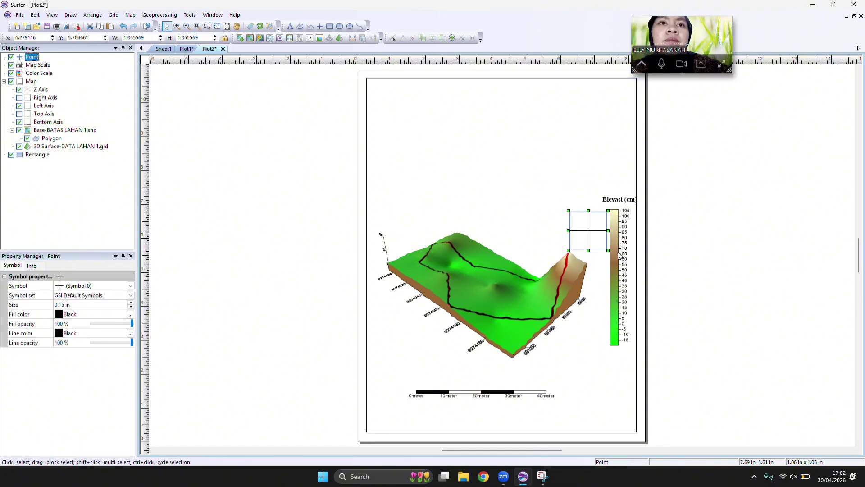
Turn the point into a north arrow using Symbol 1 of the GSI North Arrows set.
click(131, 295)
click(118, 332)
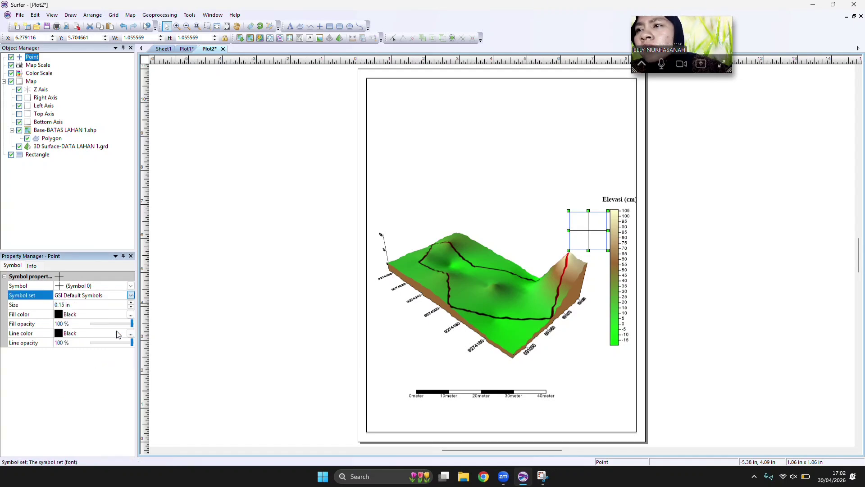
click(131, 286)
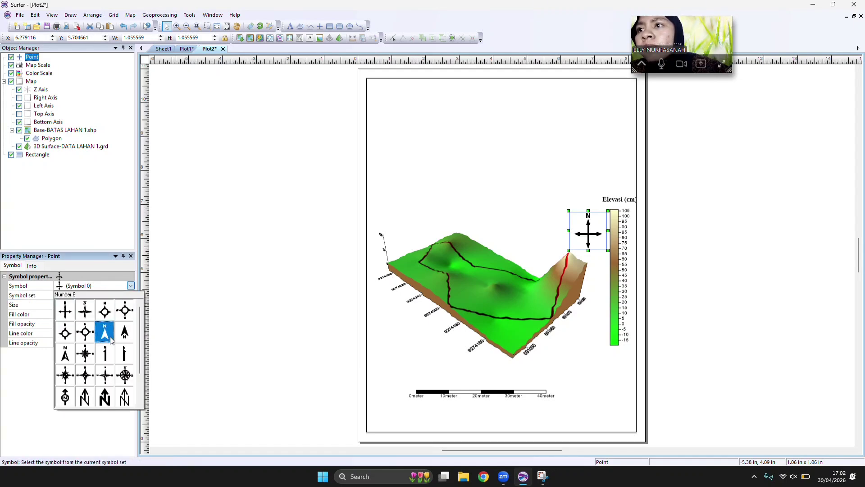
click(90, 315)
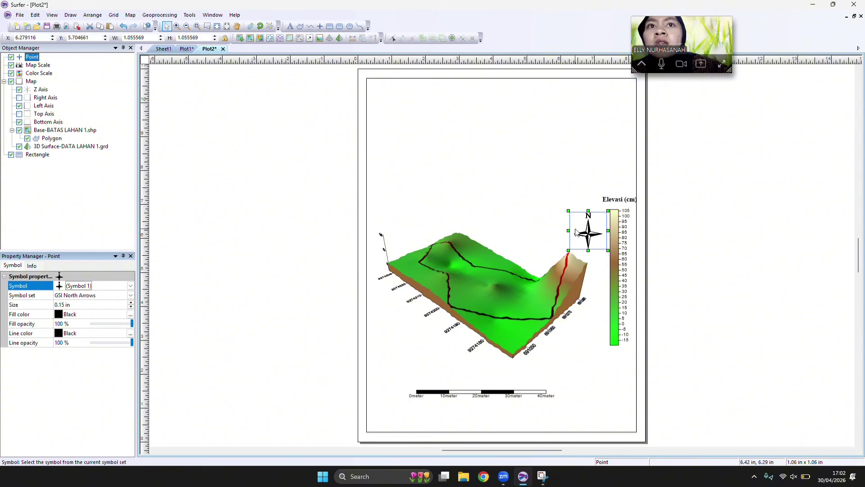
Rotate the north arrow counterclockwise so its N points diagonally up and to the left, undoing any excess rotation.
click(260, 26)
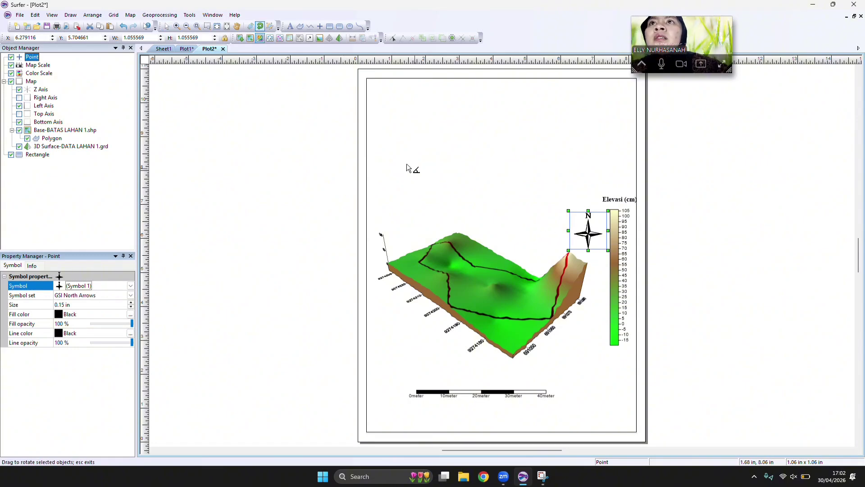
drag(578, 228, 541, 243)
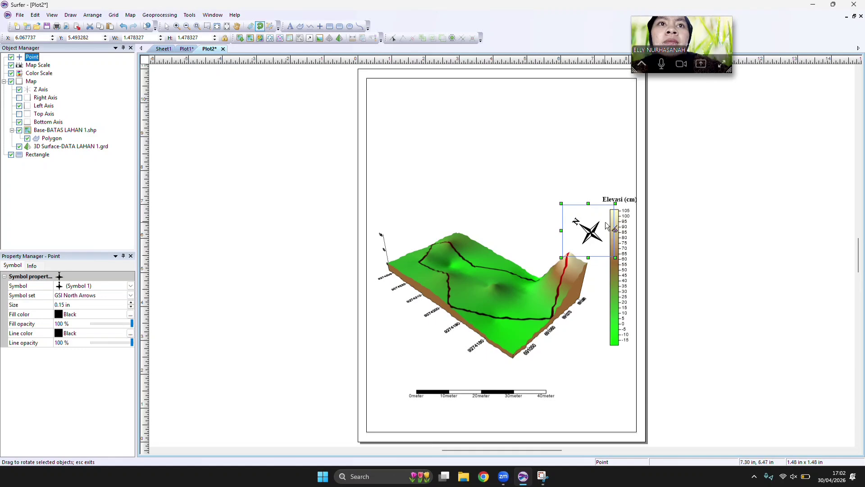
mouse_move(581, 224)
mouse_down()
mouse_move(545, 236)
mouse_move(579, 214)
mouse_up()
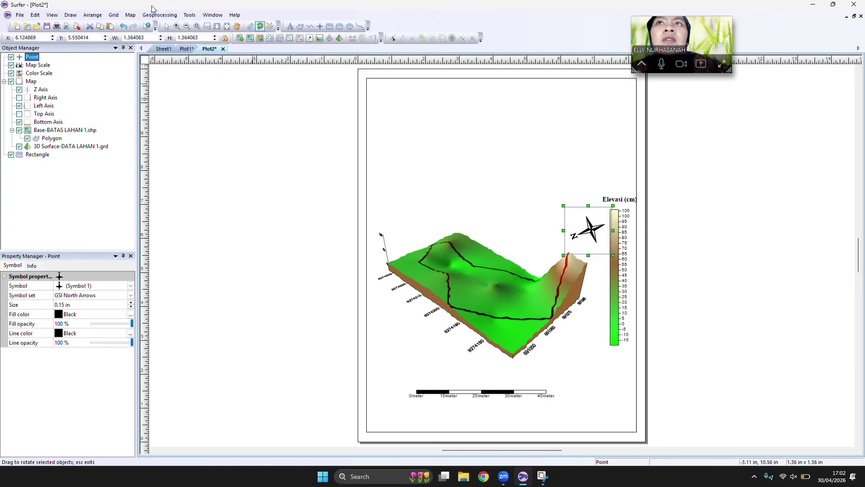
click(123, 27)
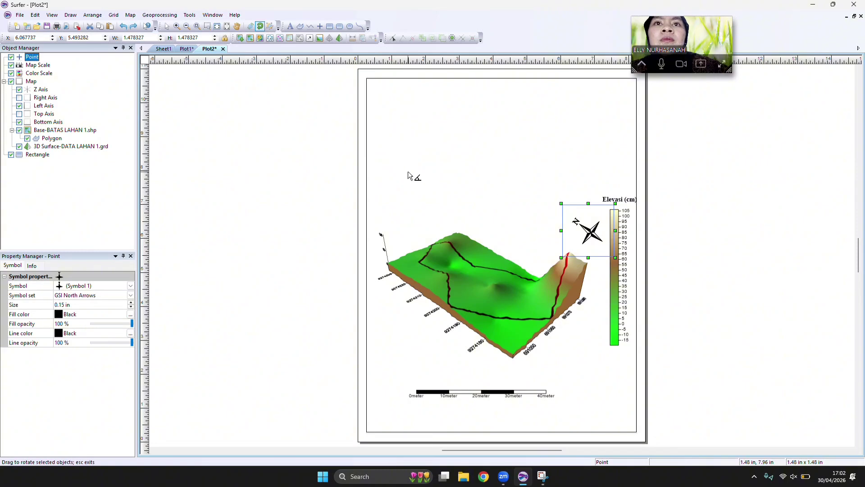
click(389, 16)
click(260, 28)
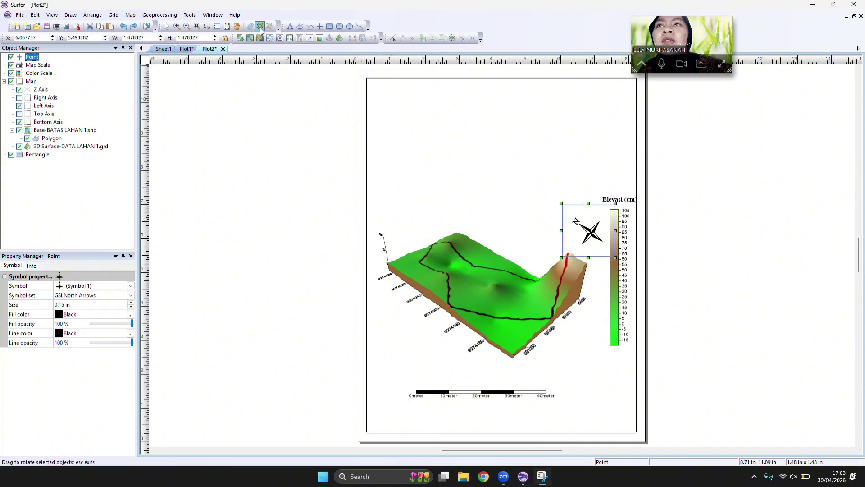
click(458, 272)
click(460, 245)
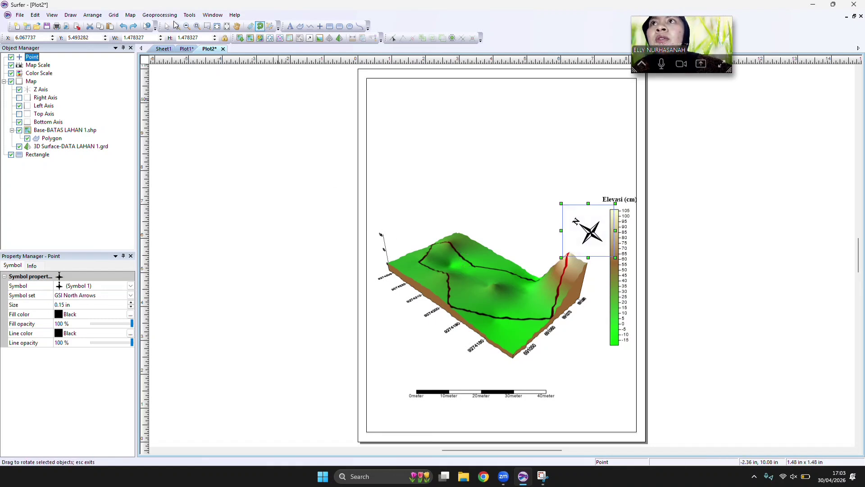
click(261, 28)
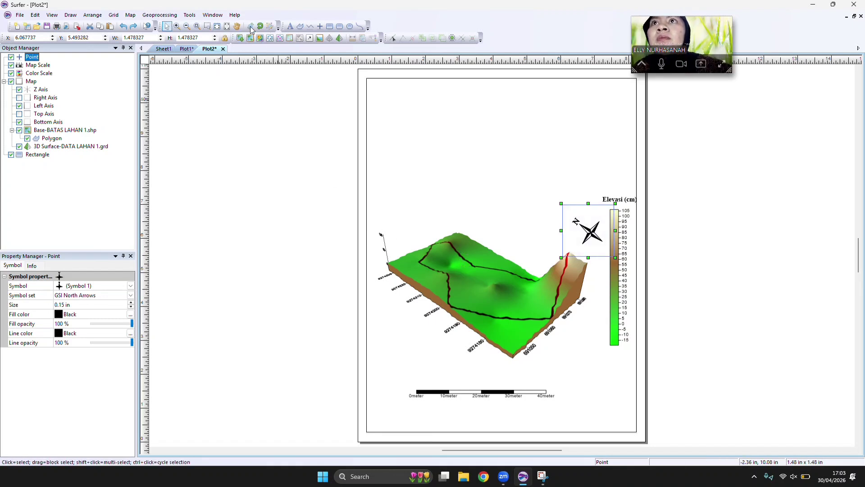
Rotate the 3D surface map slightly with the Trackball to a flatter viewing angle, making it about 6.40 x 4.55 in.
click(462, 296)
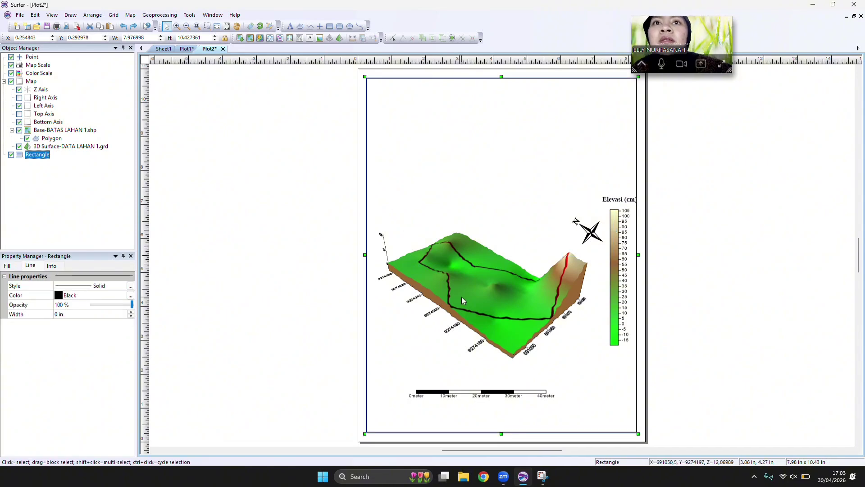
ctrl+click(463, 301)
click(250, 27)
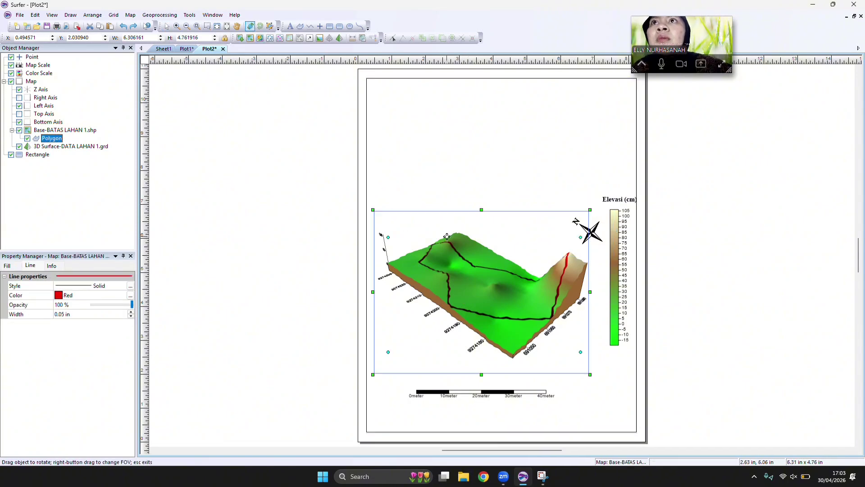
drag(444, 253, 487, 251)
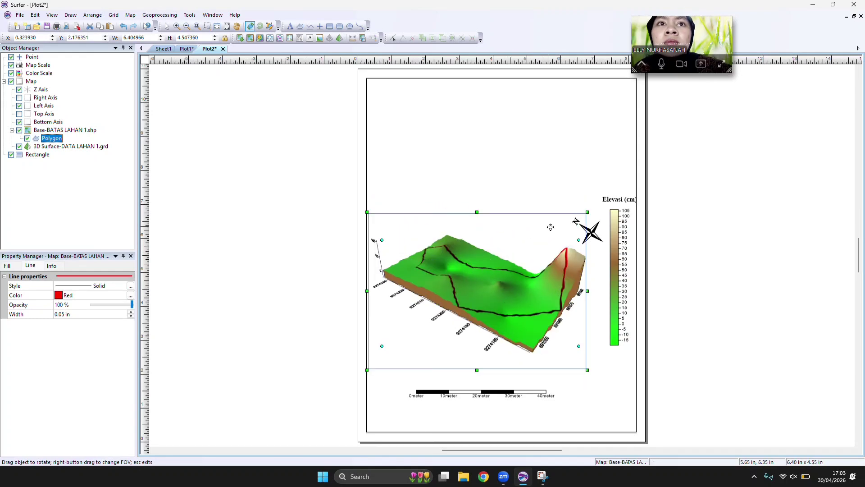
Move the north arrow away from the color scale into the empty area directly above the 3D surface.
click(167, 26)
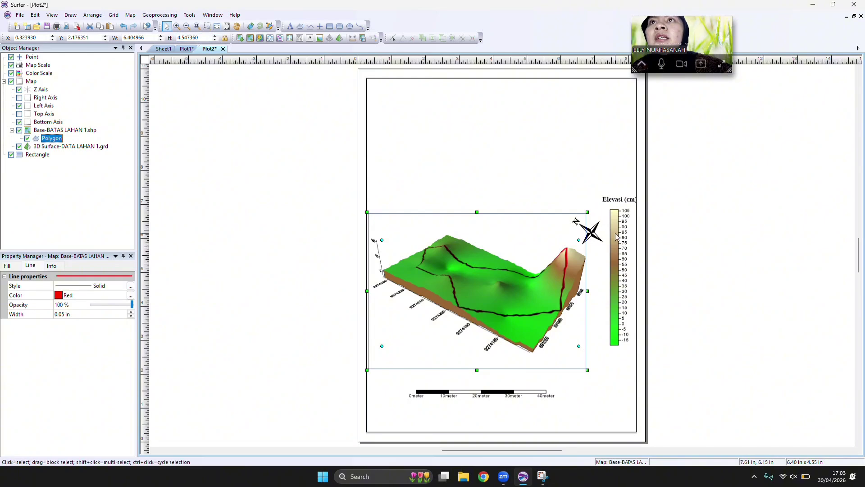
click(600, 238)
drag(589, 234, 522, 227)
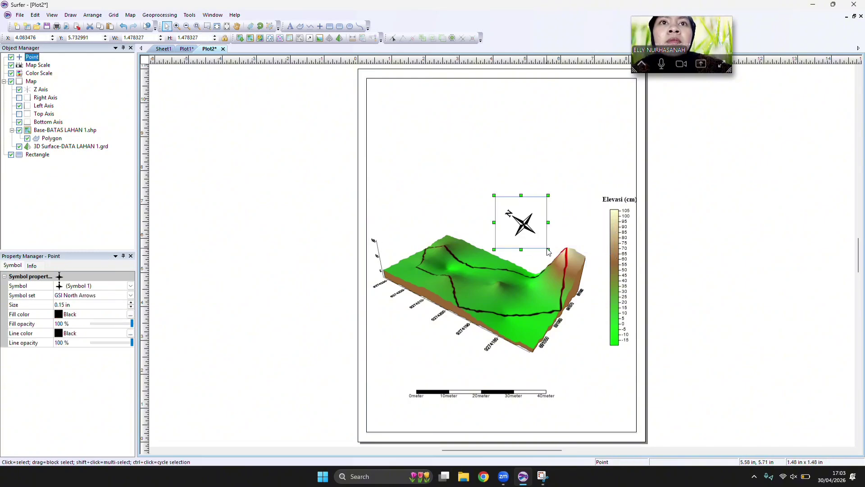
Readjust the moved north arrow's rotation, ending with its N toward the upper left at about 1.46 x 1.46 in overall.
click(260, 26)
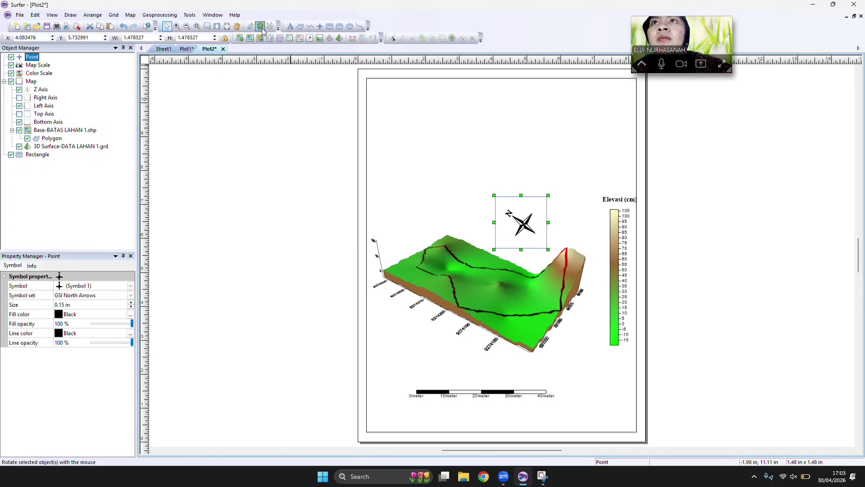
mouse_move(528, 220)
mouse_down()
mouse_move(531, 242)
mouse_move(498, 207)
mouse_move(498, 194)
mouse_move(531, 226)
mouse_up()
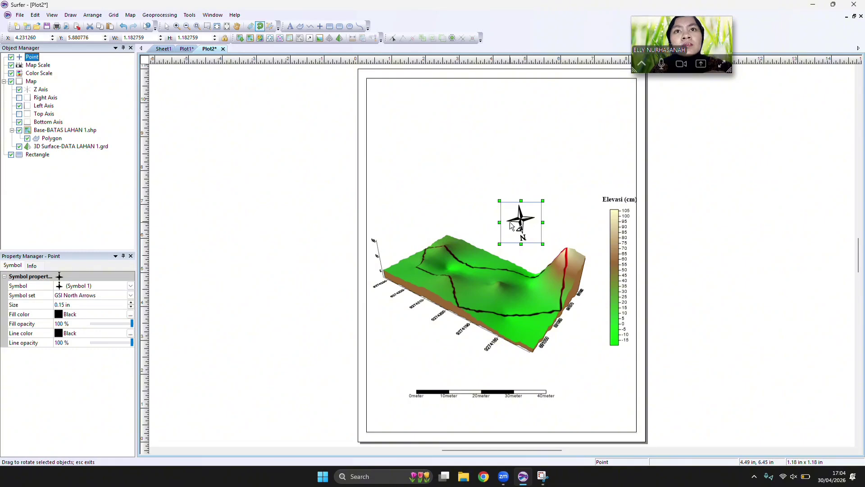
drag(501, 244, 510, 183)
drag(508, 226, 525, 233)
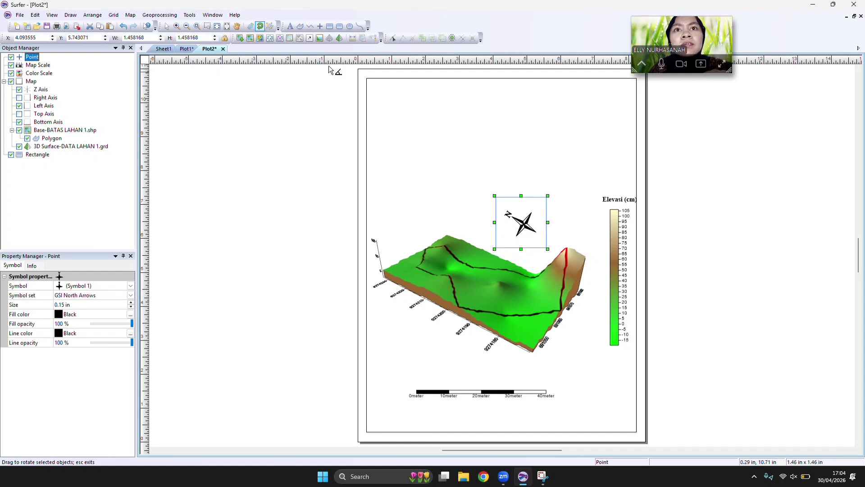
Move the north arrow into the empty area directly above the color scale's Elevasi (cm) title.
click(169, 28)
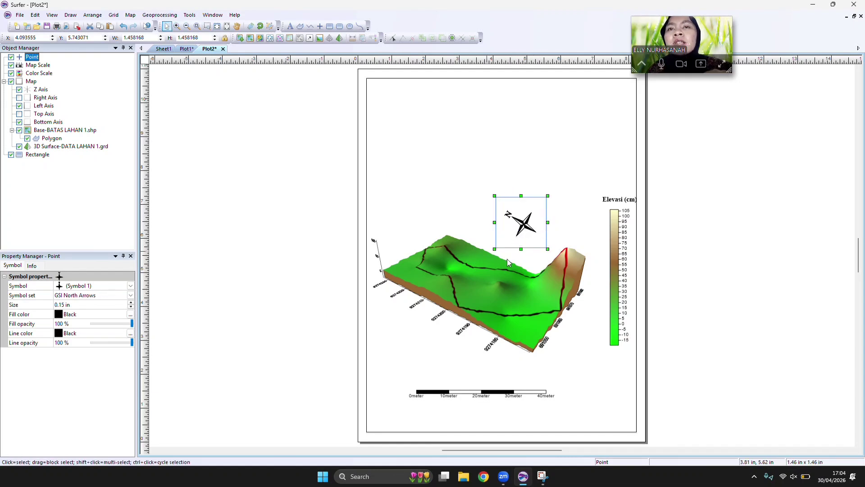
drag(525, 223, 601, 155)
click(407, 132)
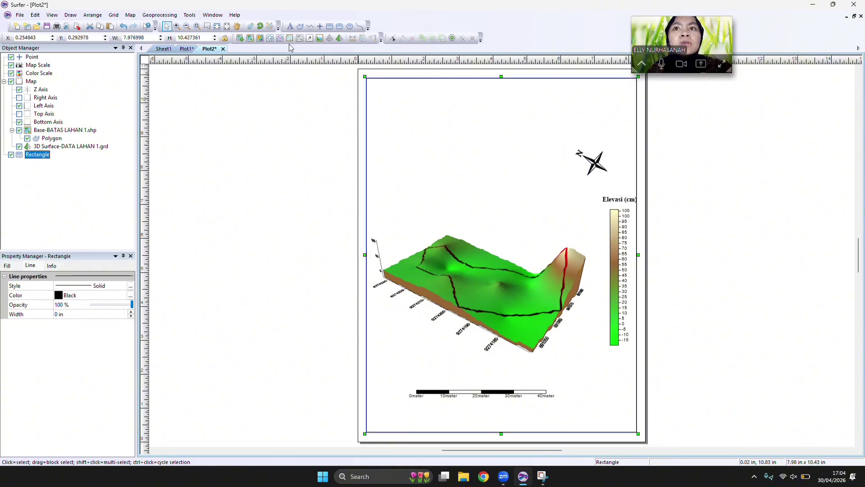
Start a new text object in the empty area above the 3D surface and set its font to Times New Roman.
click(290, 27)
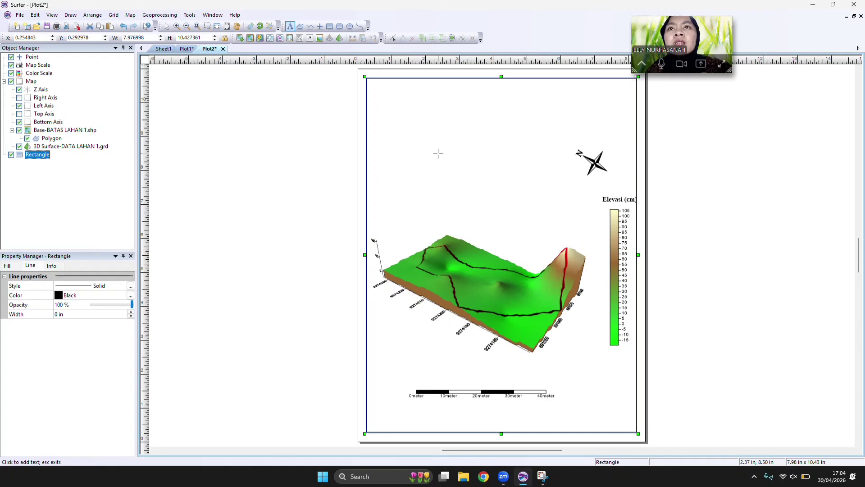
click(437, 138)
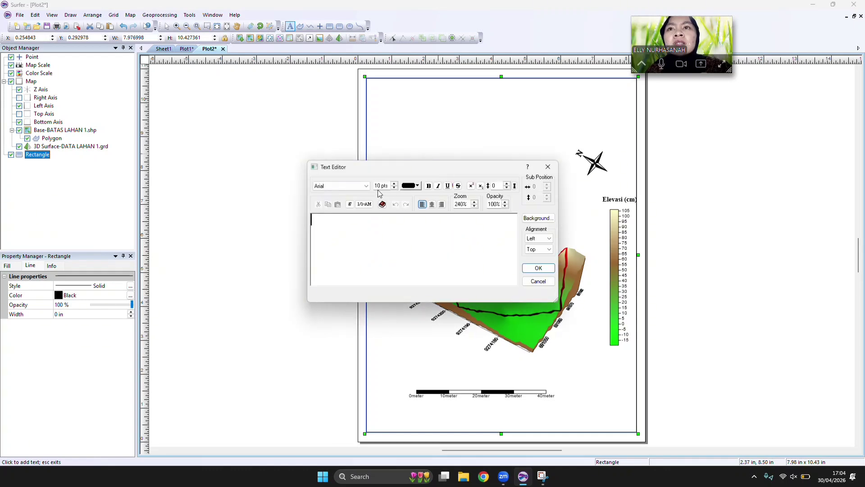
click(366, 187)
key(t)
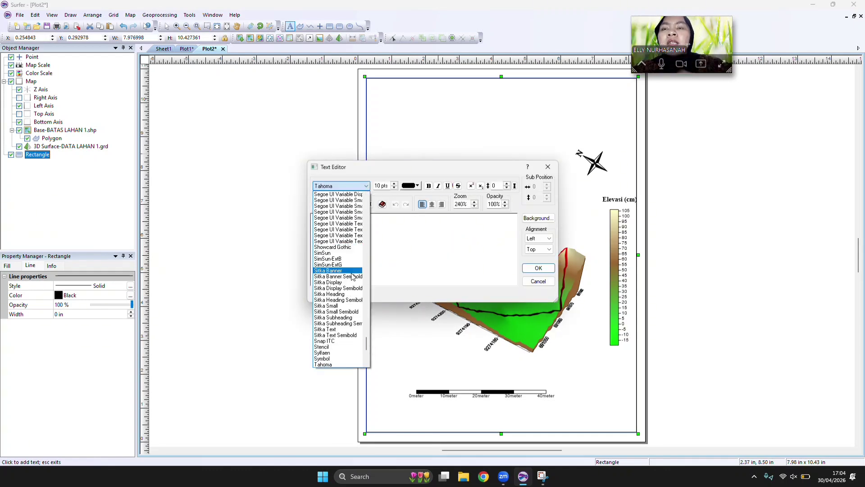
scroll(347, 314, down, 2)
scroll(345, 333, down, 1)
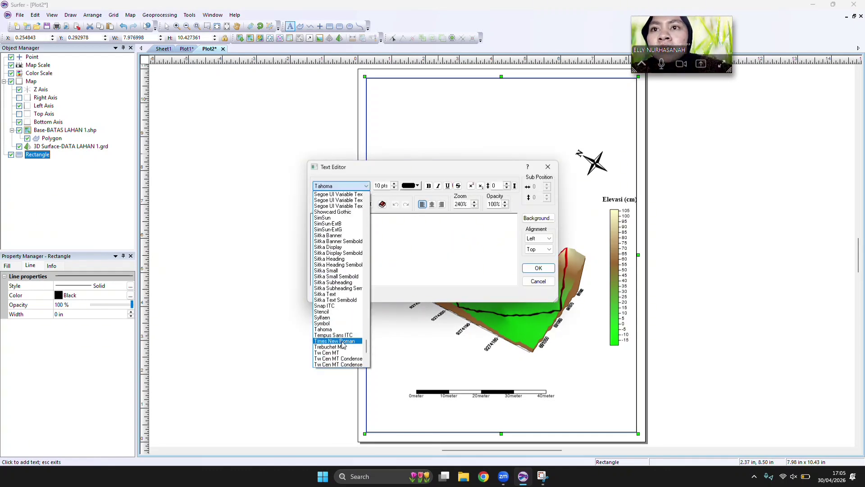
Format the new text as 30 pts, bold and center-aligned.
click(381, 185)
key(BackSpace)
key(BackSpace)
text(3)
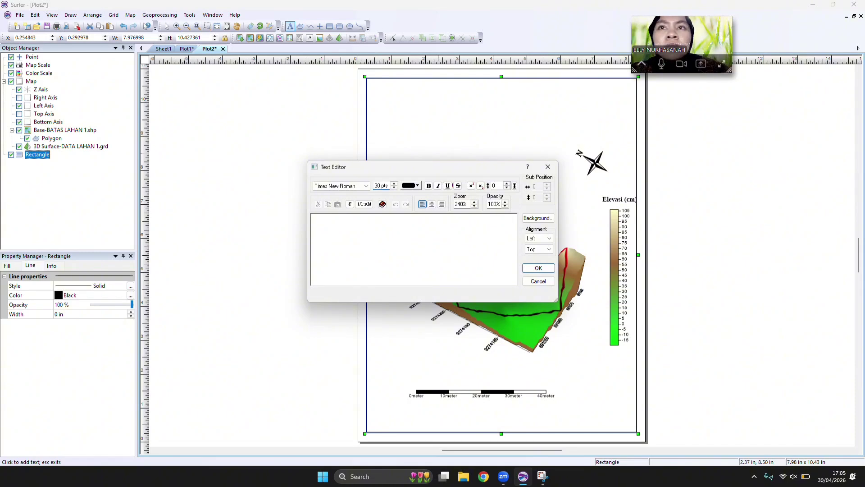
text(0)
click(429, 187)
click(431, 204)
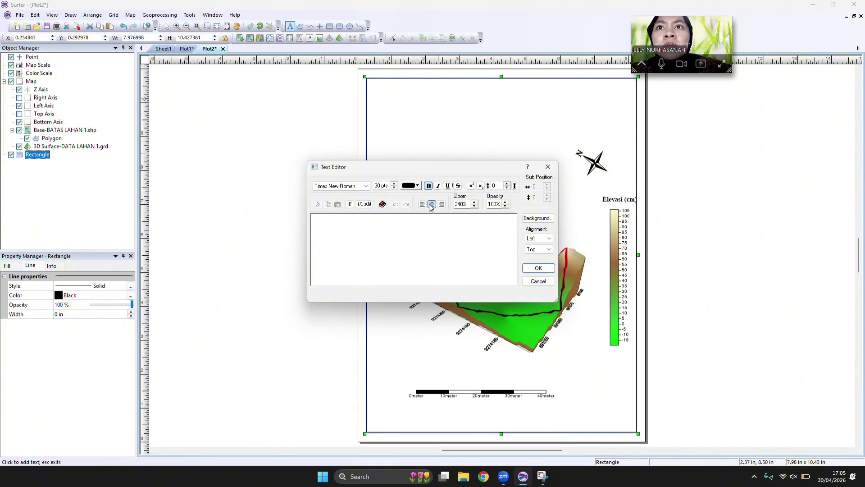
text(P)
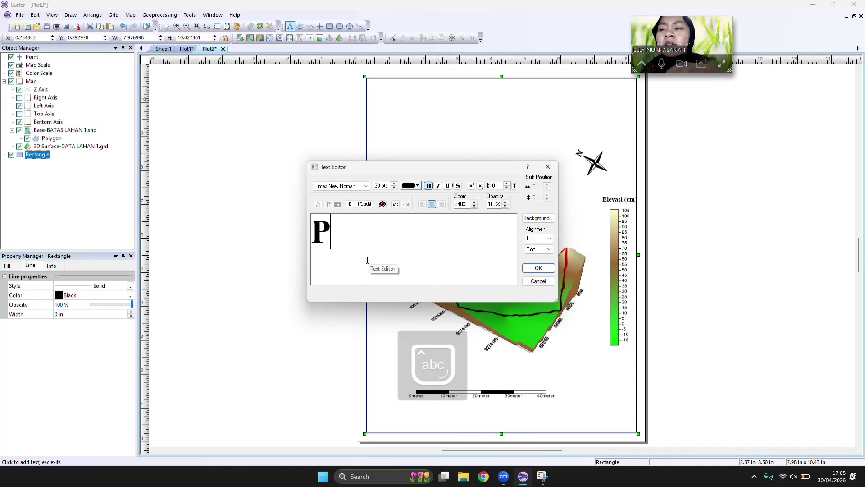
text(e)
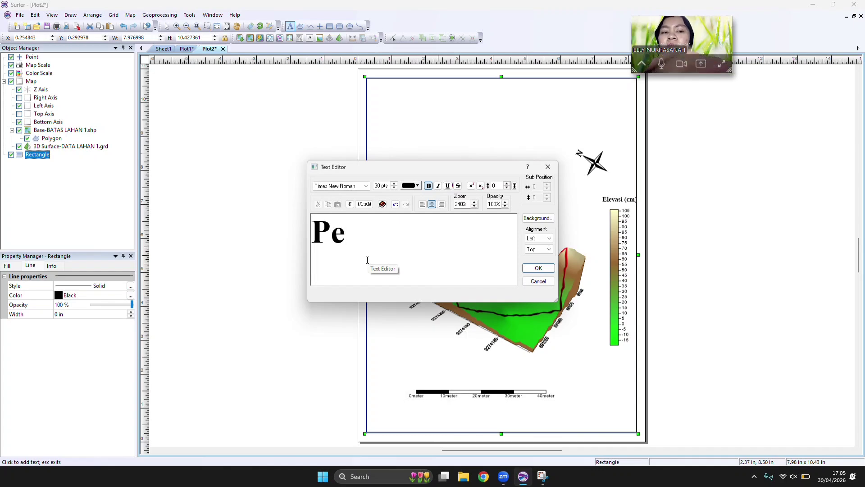
key(BackSpace)
key(BackSpace)
key(Caps_Lock)
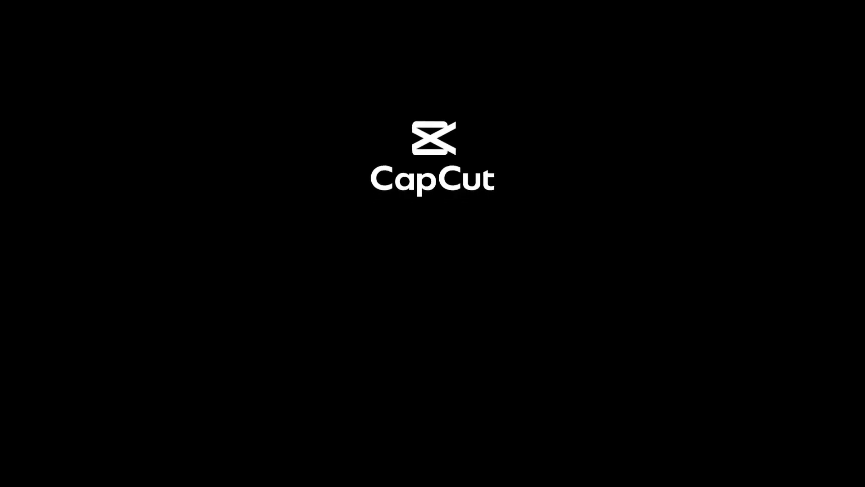